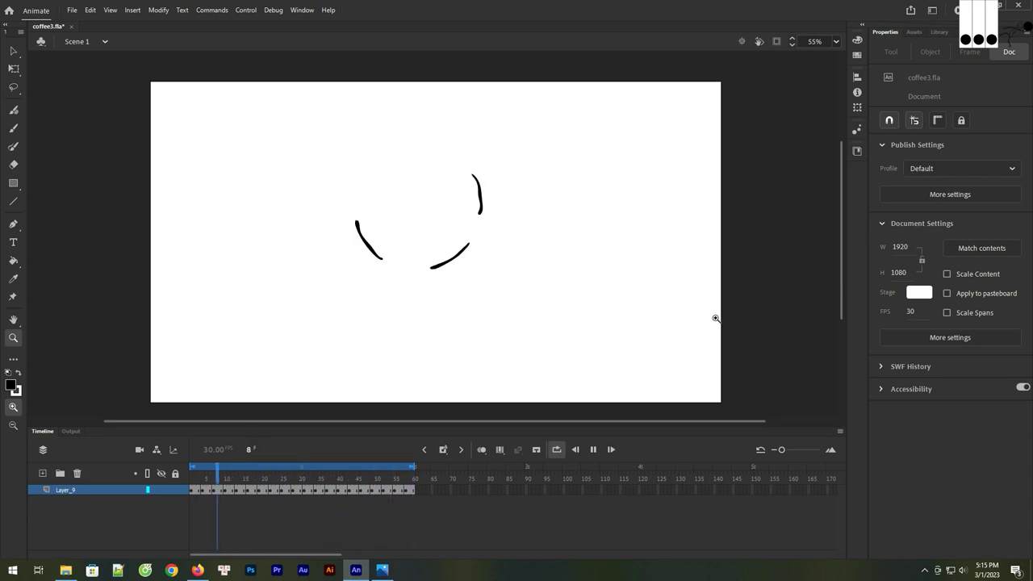
Pause the ink-swirl preview and rewind the playhead to frame 1
{"action": "left_click", "coordinate": [593, 450]}
{"action": "key", "text": "v"}
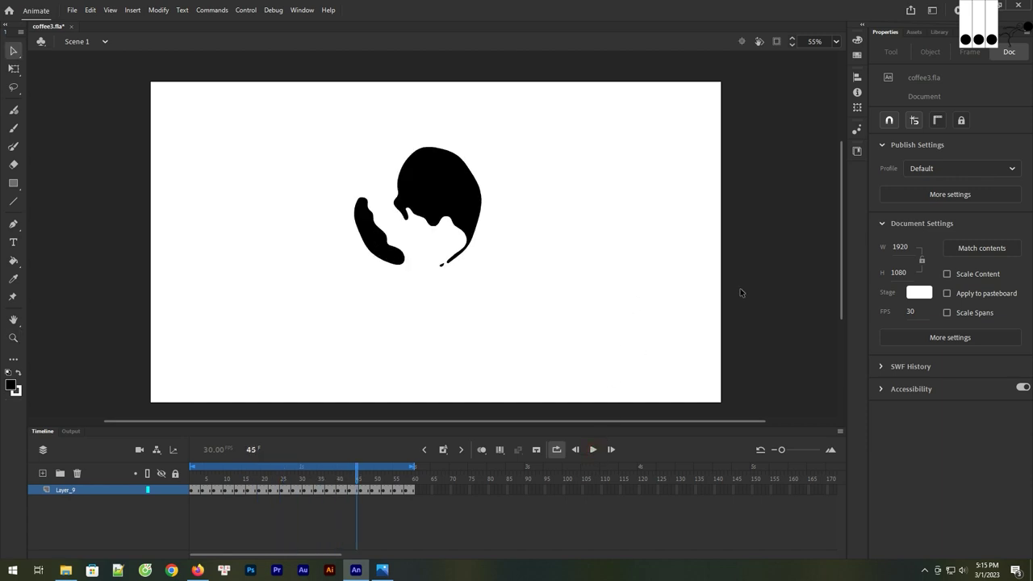
{"action": "left_click_drag", "start_coordinate": [358, 480], "coordinate": [192, 480]}
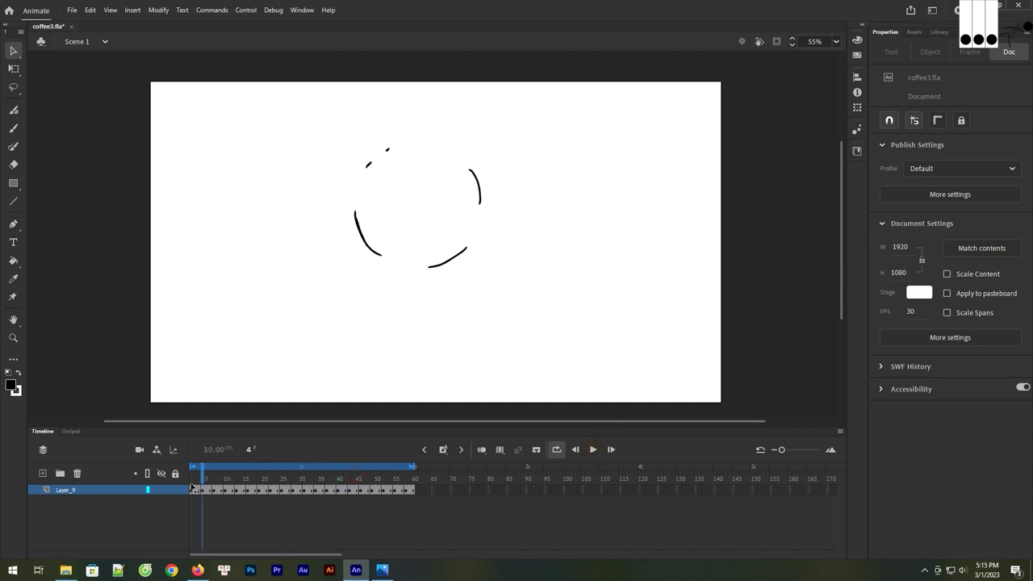
{"action": "left_click", "coordinate": [928, 296]}
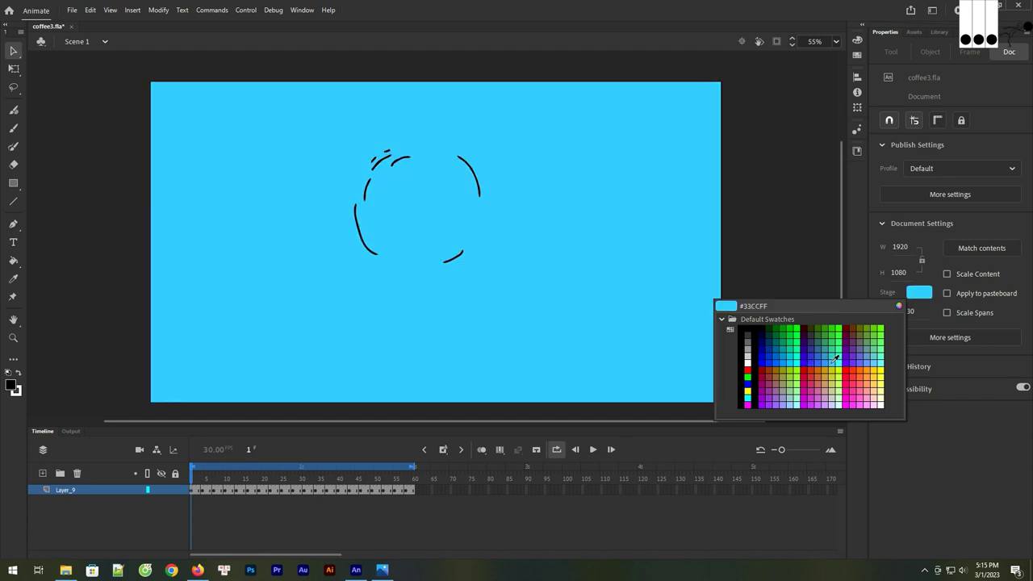
Make the stage #33CCFF and add Layer_10 with white fill and no stroke for an oval
{"action": "left_click", "coordinate": [836, 362]}
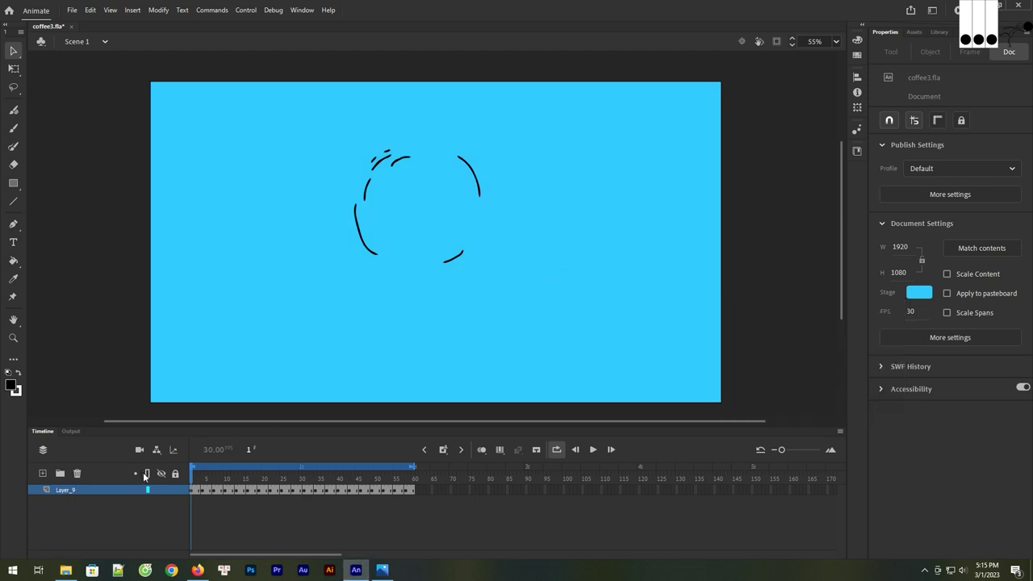
{"action": "left_click", "coordinate": [43, 472]}
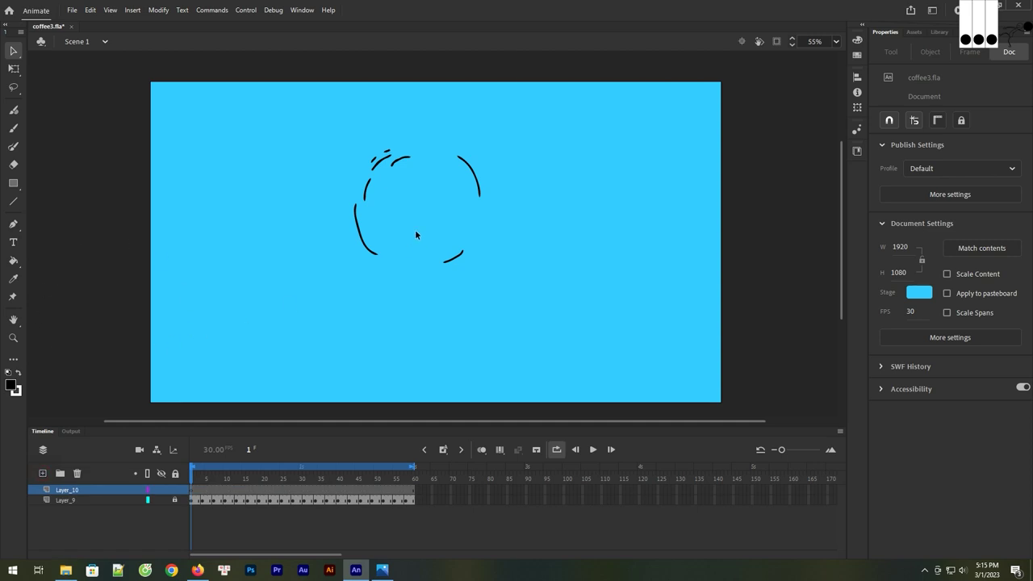
{"action": "left_click", "coordinate": [11, 387]}
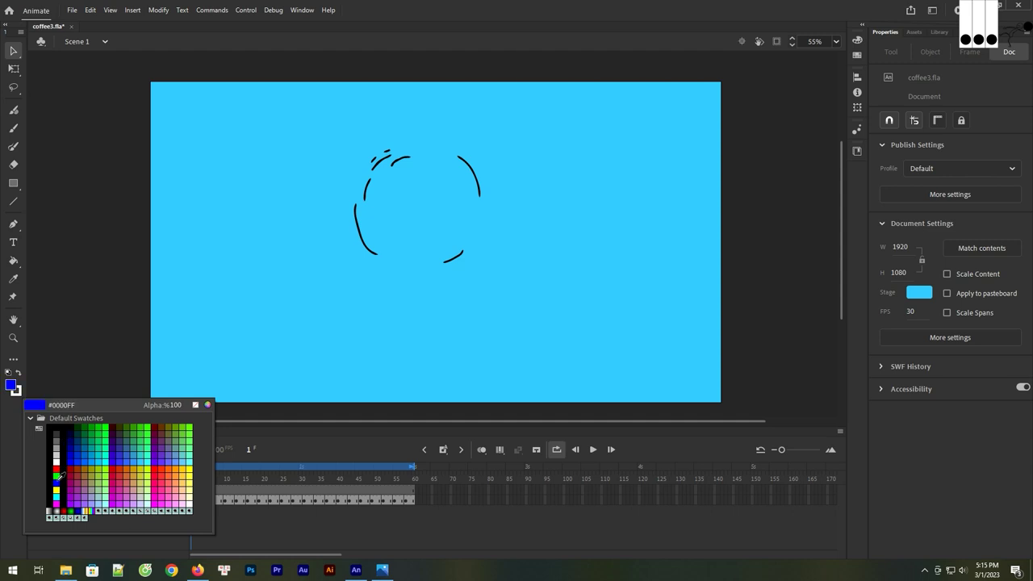
{"action": "left_click", "coordinate": [58, 457]}
{"action": "left_click", "coordinate": [19, 393]}
{"action": "left_click", "coordinate": [195, 405]}
{"action": "left_click", "coordinate": [13, 184]}
{"action": "left_click", "coordinate": [59, 215]}
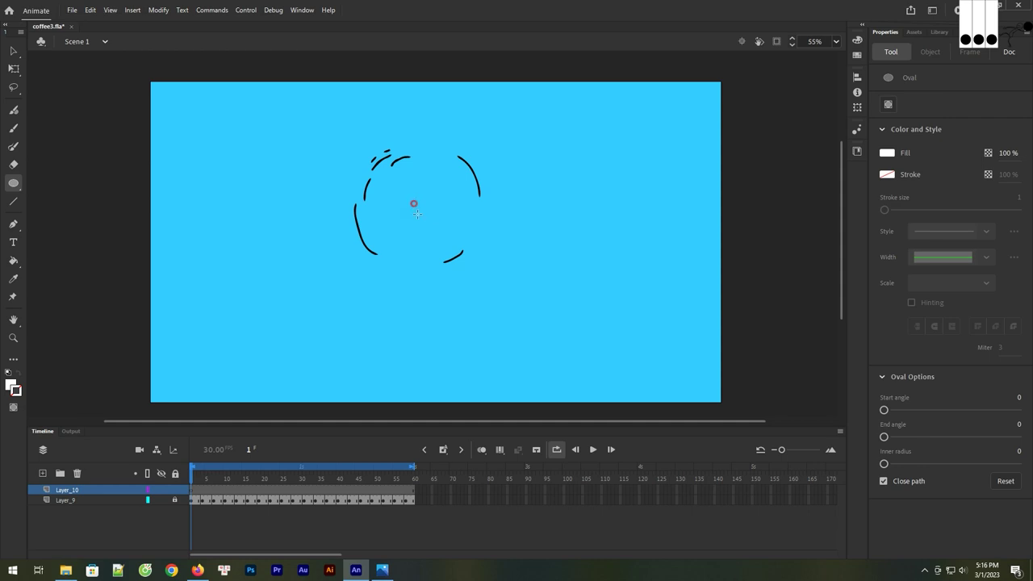
Draw a white circle, move Layer_10 below Layer_9, and make it a Drawing Object
{"action": "left_click_drag", "start_coordinate": [413, 204], "coordinate": [461, 276]}
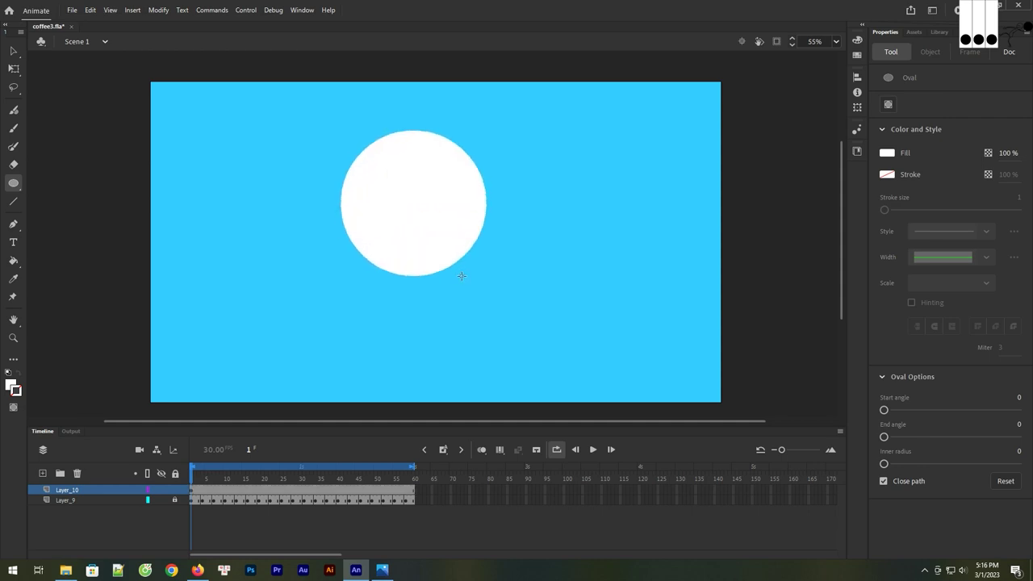
{"action": "left_click_drag", "start_coordinate": [99, 491], "coordinate": [98, 503]}
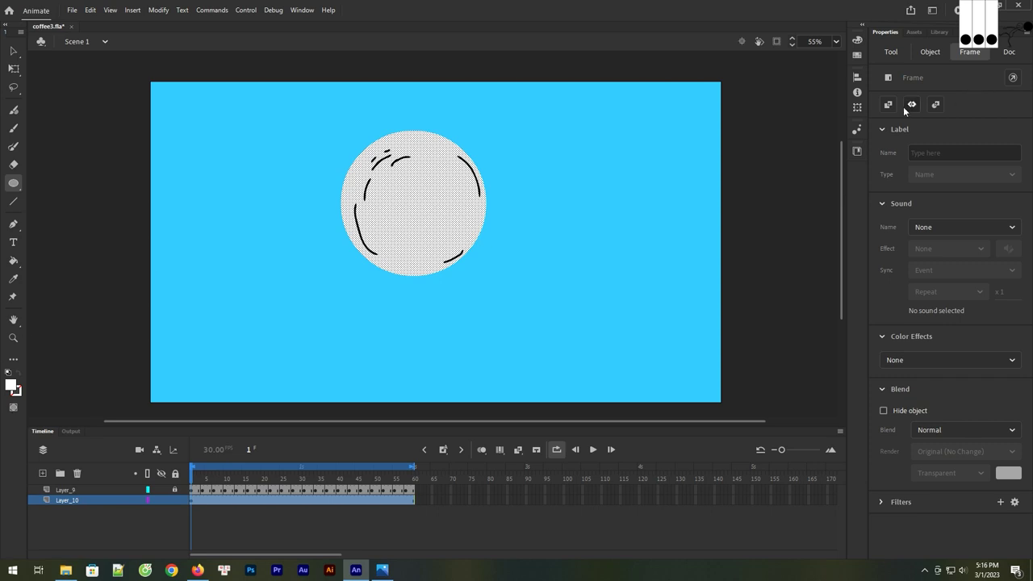
{"action": "left_click", "coordinate": [929, 51]}
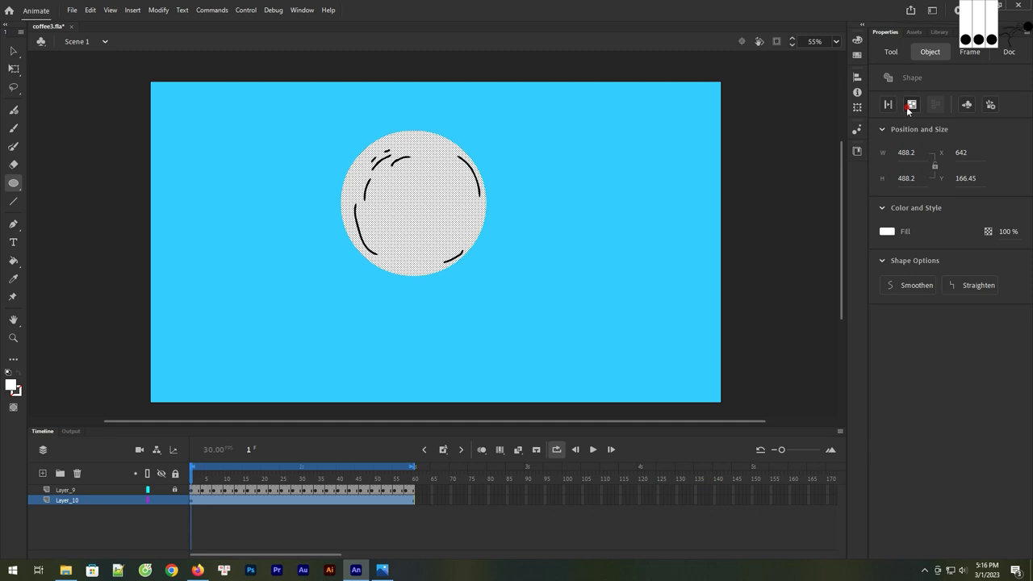
{"action": "left_click", "coordinate": [911, 104]}
Centre the circle behind the ink sketch and scale it to 466.5 px
{"action": "left_click", "coordinate": [13, 51]}
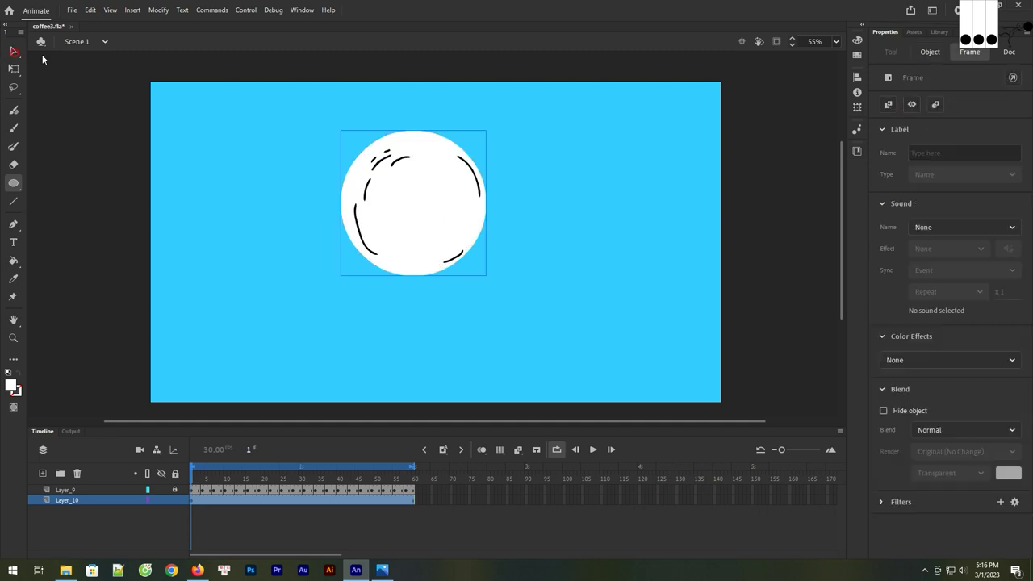
{"action": "left_click_drag", "start_coordinate": [426, 225], "coordinate": [434, 232]}
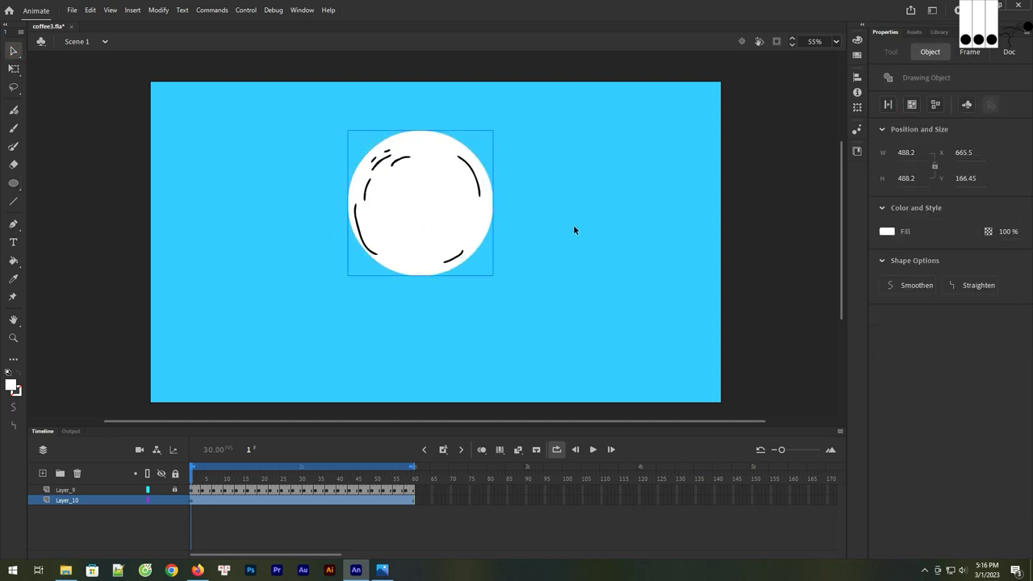
{"action": "key", "text": "Down"}
{"action": "key", "text": "Down"}
{"action": "key", "text": "Down"}
{"action": "key", "text": "Down"}
{"action": "key", "text": "Left"}
{"action": "key", "text": "Left"}
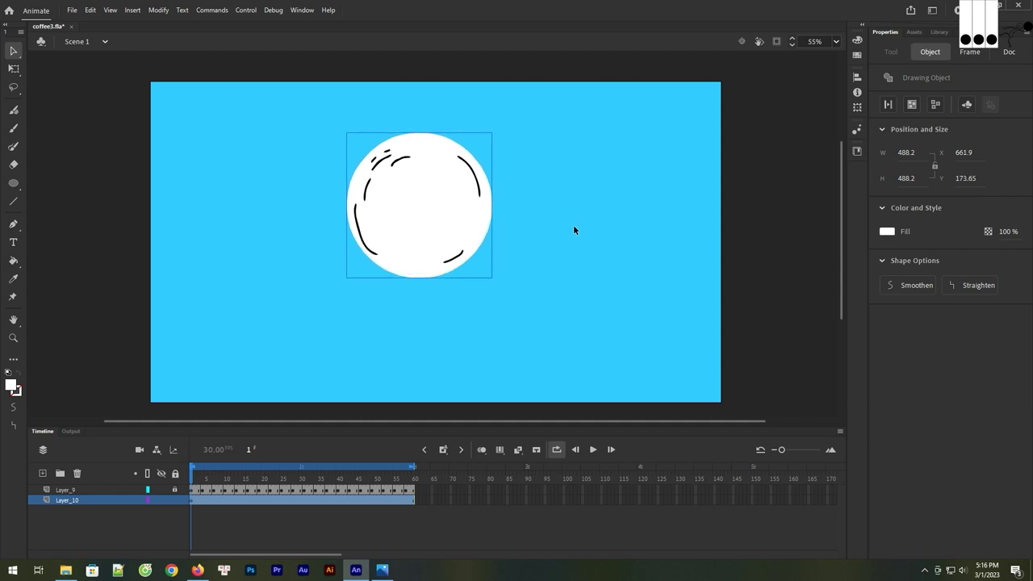
{"action": "key", "text": "Left"}
{"action": "key", "text": "Left"}
{"action": "key", "text": "Left"}
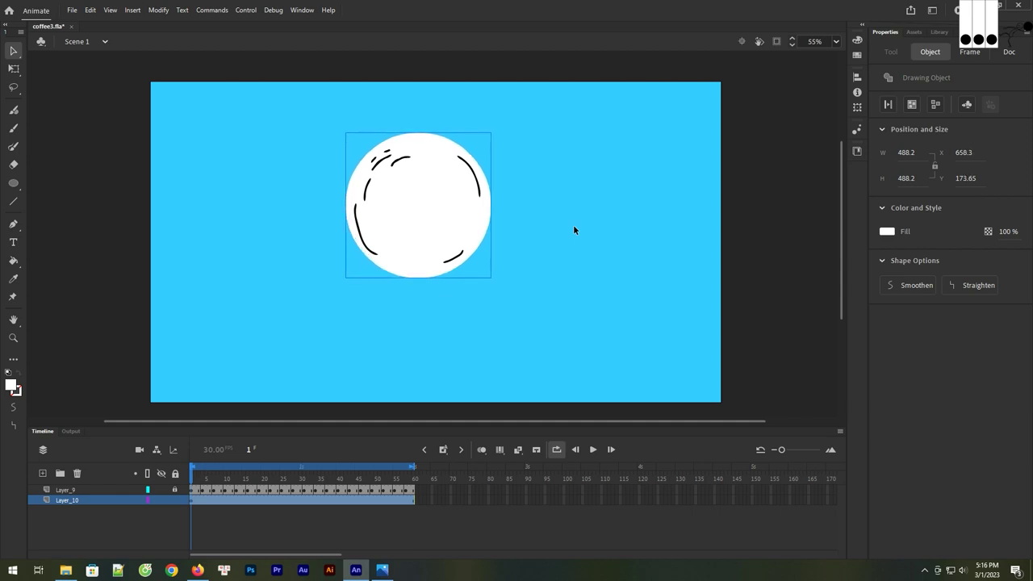
{"action": "left_click", "coordinate": [13, 69]}
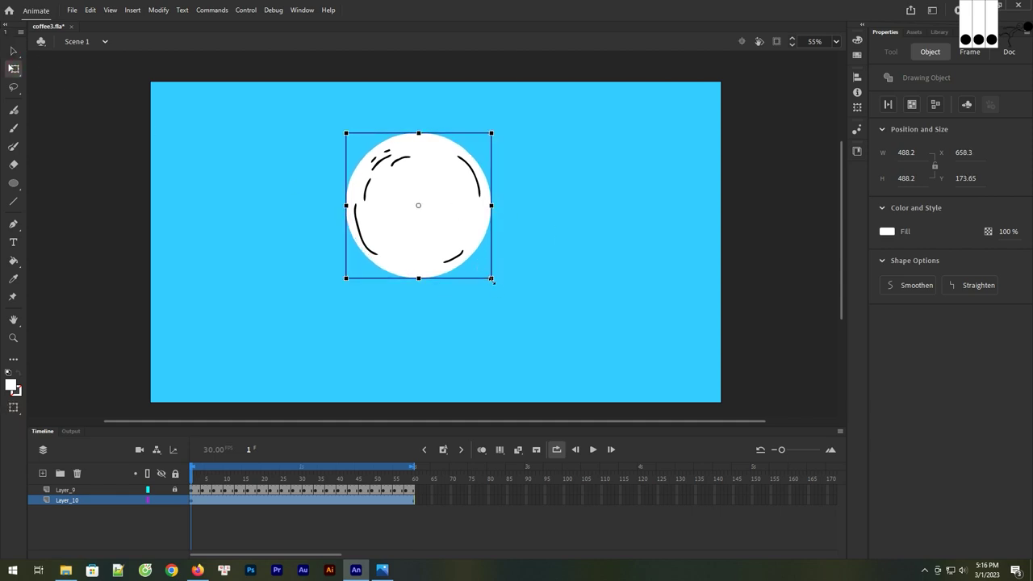
{"action": "left_click_drag", "start_coordinate": [490, 278], "coordinate": [487, 276]}
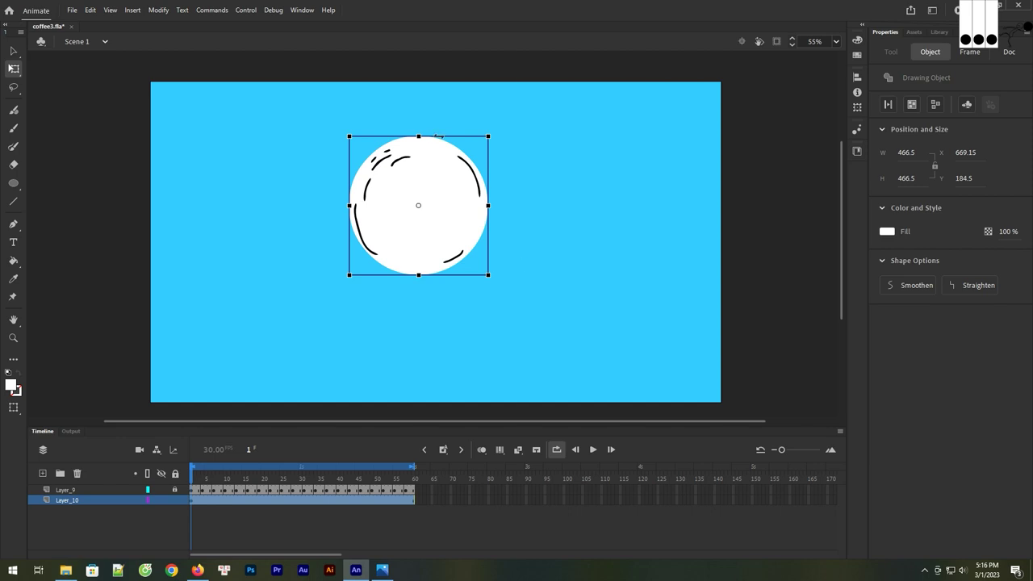
{"action": "left_click", "coordinate": [567, 224]}
{"action": "mouse_move", "coordinate": [195, 479]}
{"action": "left_mouse_down"}
{"action": "mouse_move", "coordinate": [278, 482]}
{"action": "mouse_move", "coordinate": [208, 489]}
{"action": "left_mouse_up"}
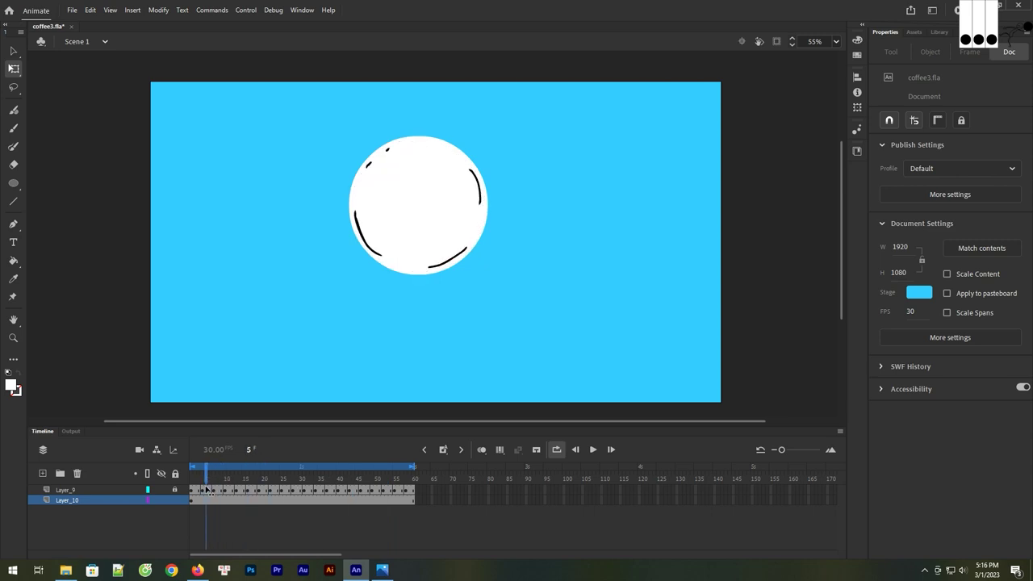
Play the swirl over the white circle, pause it, and return to frame 1
{"action": "left_click", "coordinate": [593, 450]}
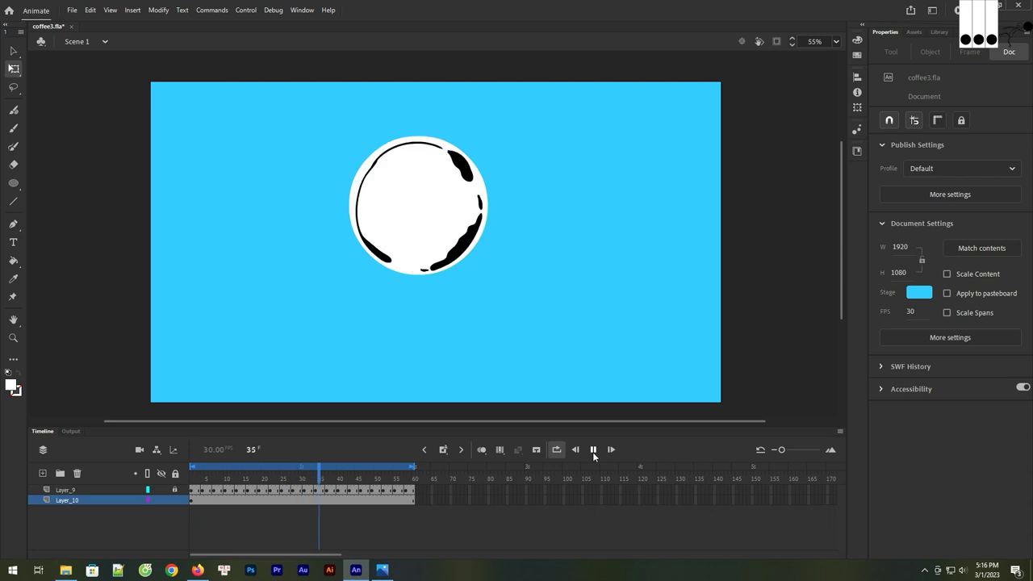
{"action": "left_click", "coordinate": [595, 452]}
{"action": "left_click", "coordinate": [562, 368]}
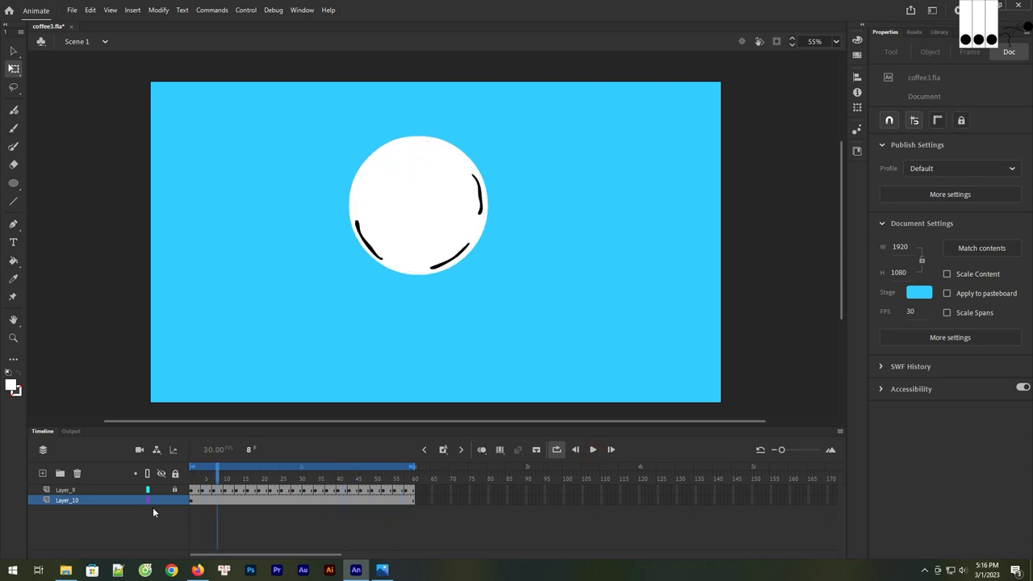
{"action": "left_click", "coordinate": [192, 501]}
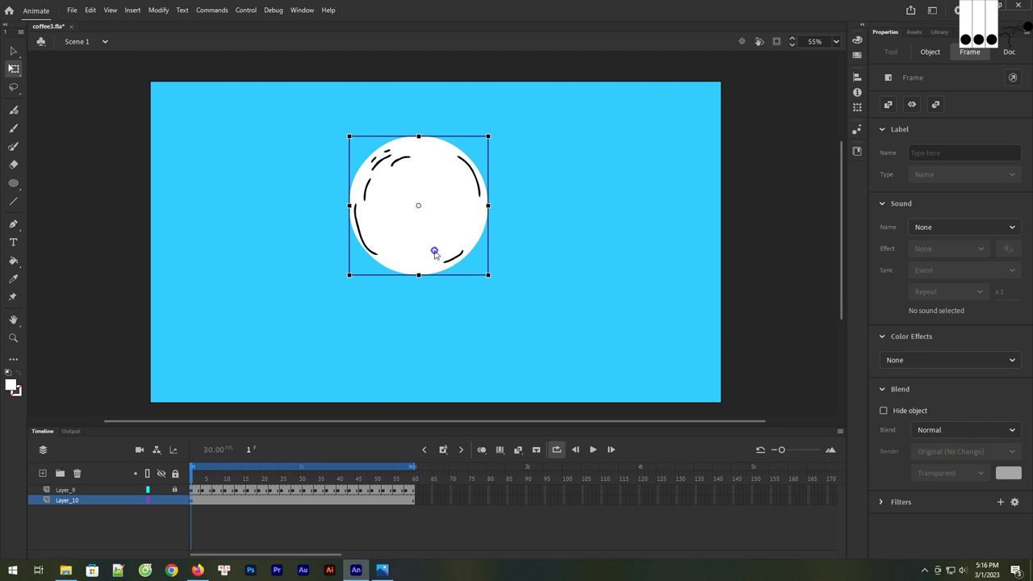
Paste a copy of the white circle in place and enlarge it to 509.9 px
{"action": "right_click", "coordinate": [434, 253]}
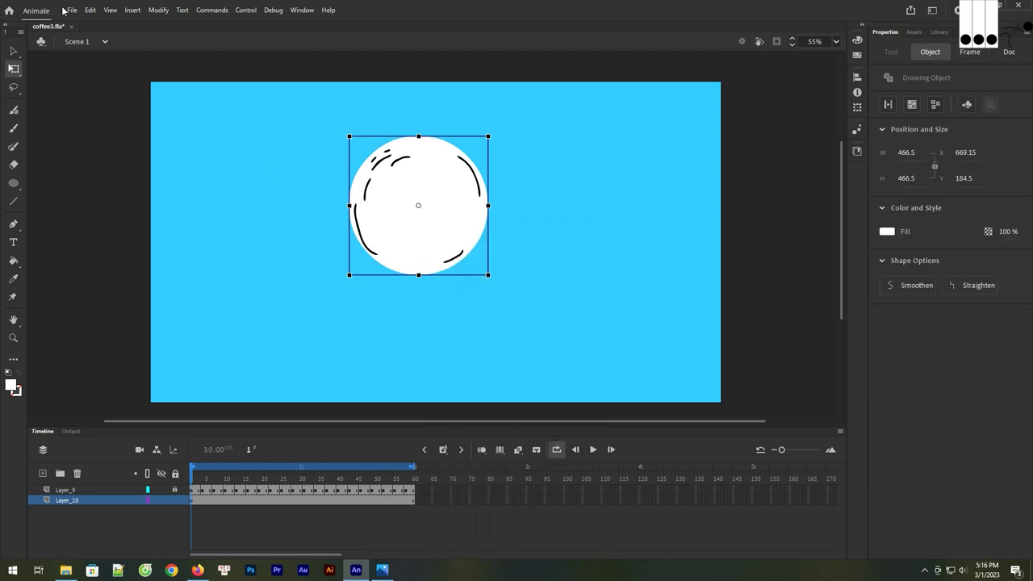
{"action": "left_click", "coordinate": [70, 10]}
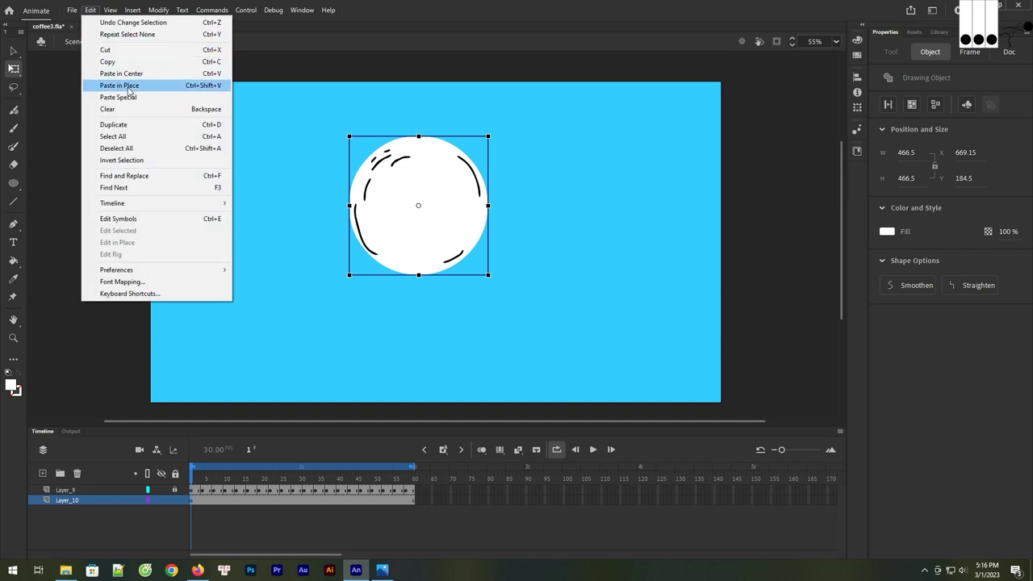
{"action": "left_click", "coordinate": [129, 86]}
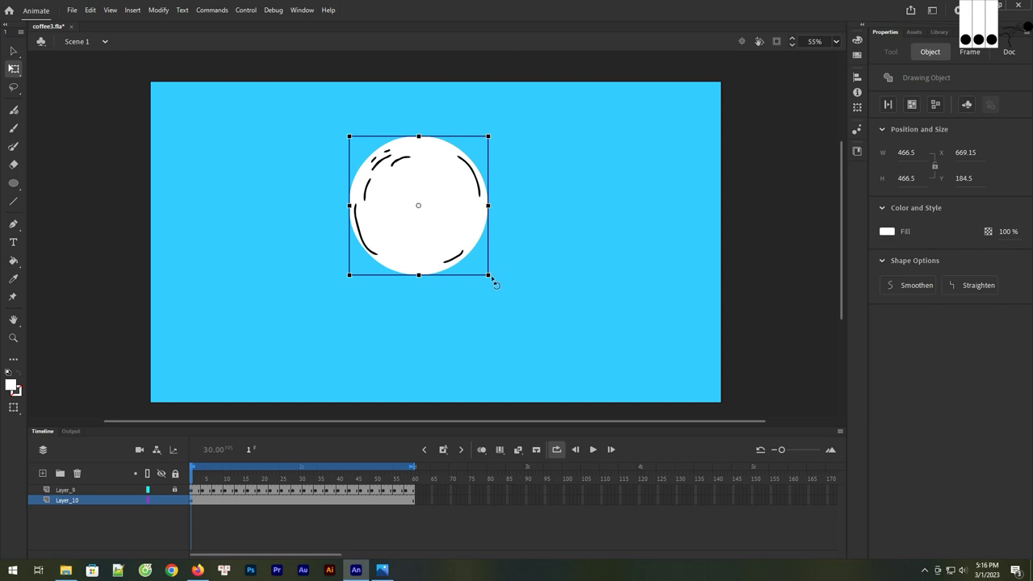
{"action": "left_click_drag", "start_coordinate": [493, 276], "coordinate": [496, 281]}
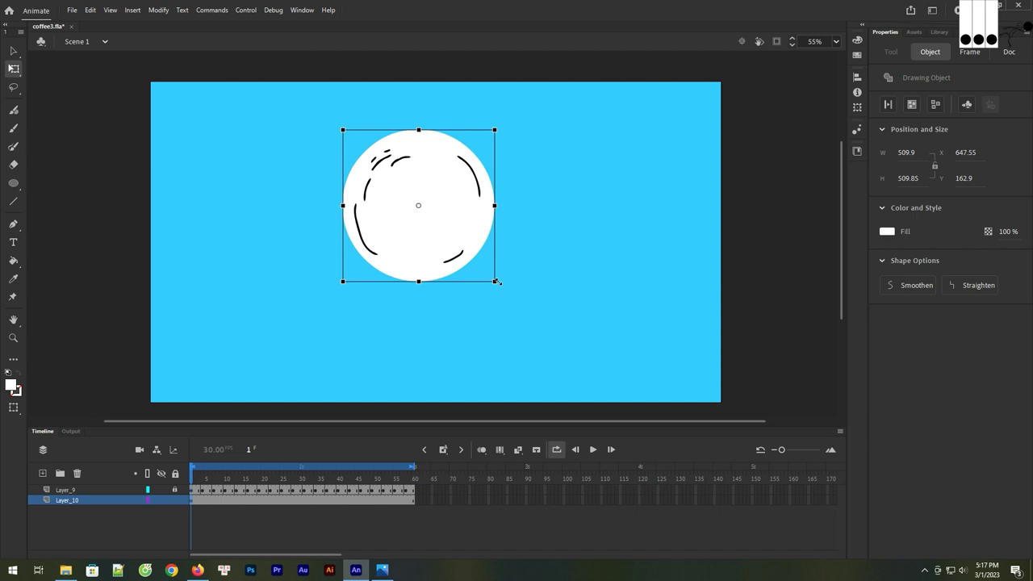
Fill the copy grey #999999 and send it backward behind the white circle
{"action": "left_click", "coordinate": [887, 231]}
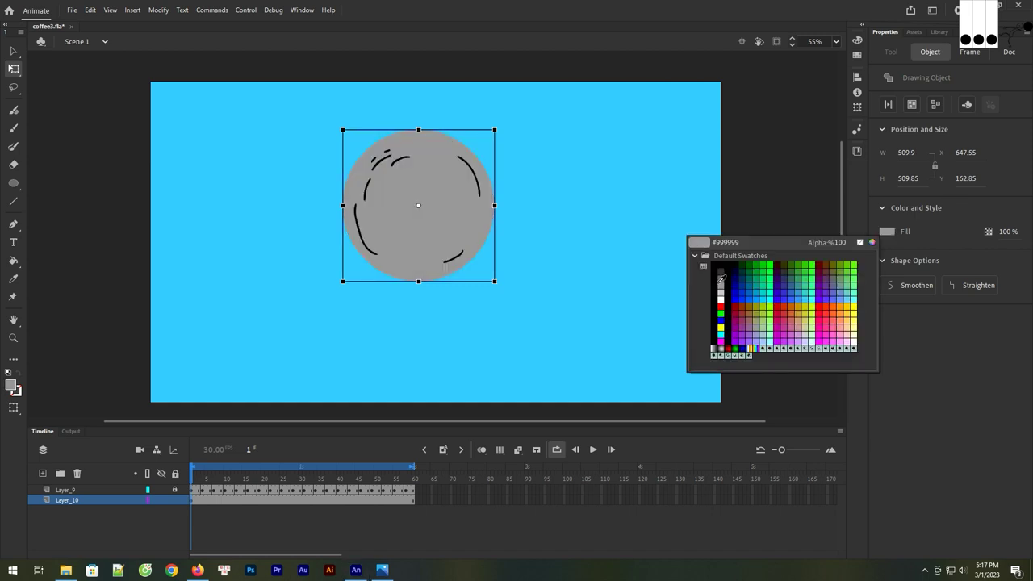
{"action": "left_click", "coordinate": [726, 280]}
{"action": "right_click", "coordinate": [417, 241]}
{"action": "mouse_move", "coordinate": [448, 410]}
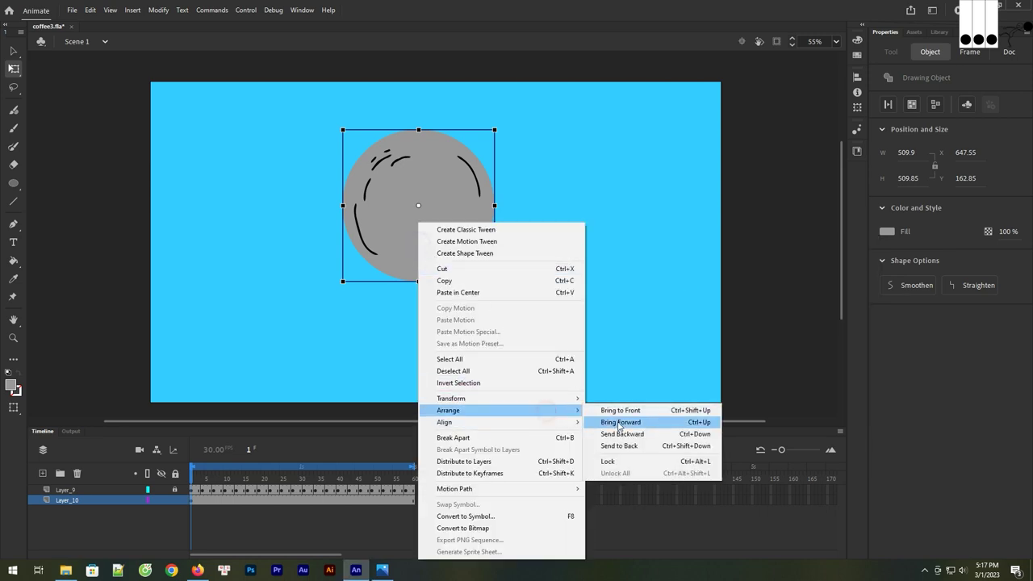
{"action": "left_click", "coordinate": [627, 432]}
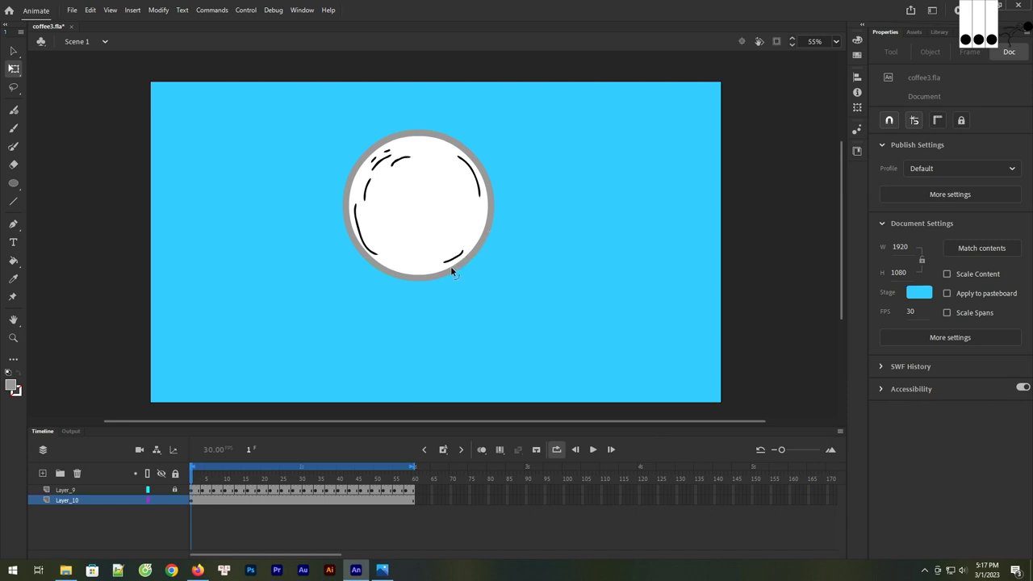
{"action": "left_click", "coordinate": [453, 227]}
{"action": "left_click", "coordinate": [547, 234]}
{"action": "left_click", "coordinate": [490, 233]}
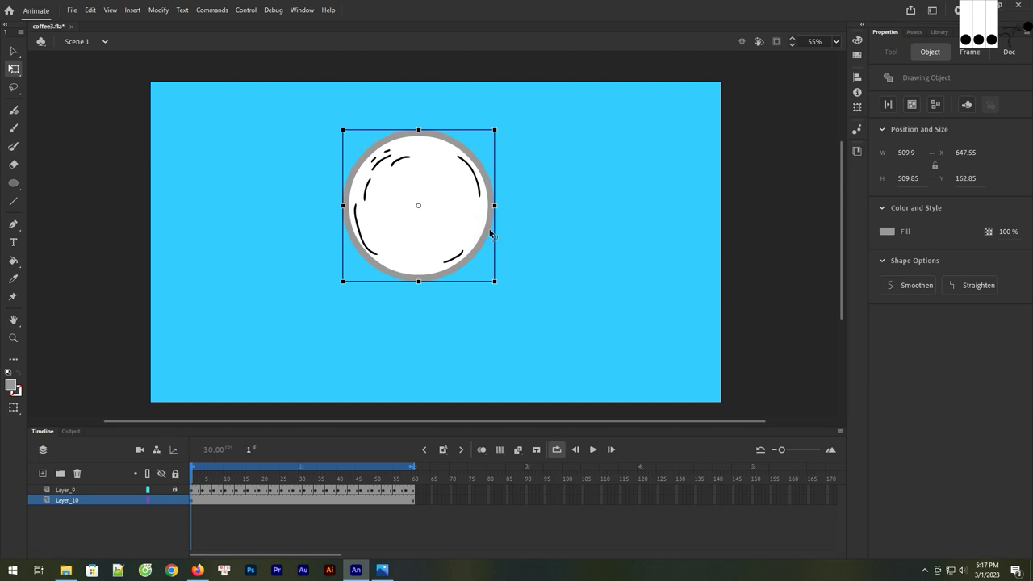
{"action": "right_click", "coordinate": [490, 233]}
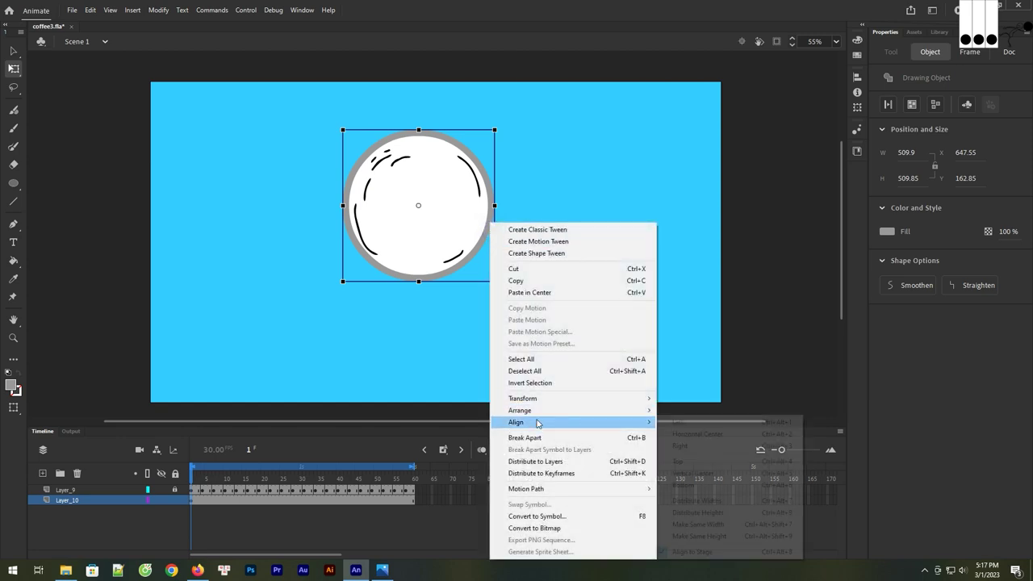
Paste another grey circle in place, enlarge it to 564.1 px, and send it backward
{"action": "left_click", "coordinate": [529, 281]}
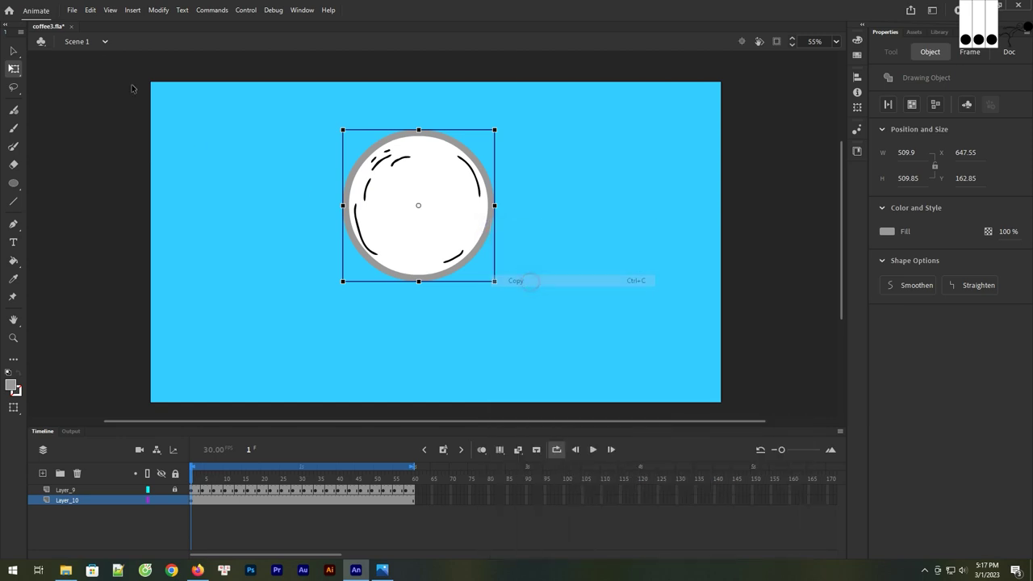
{"action": "left_click", "coordinate": [72, 9]}
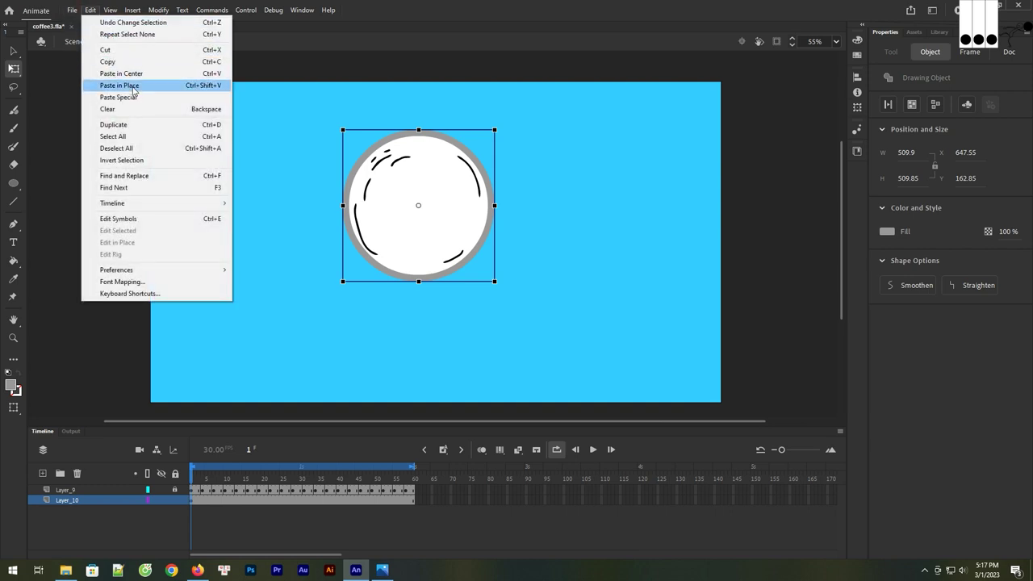
{"action": "left_click", "coordinate": [119, 85]}
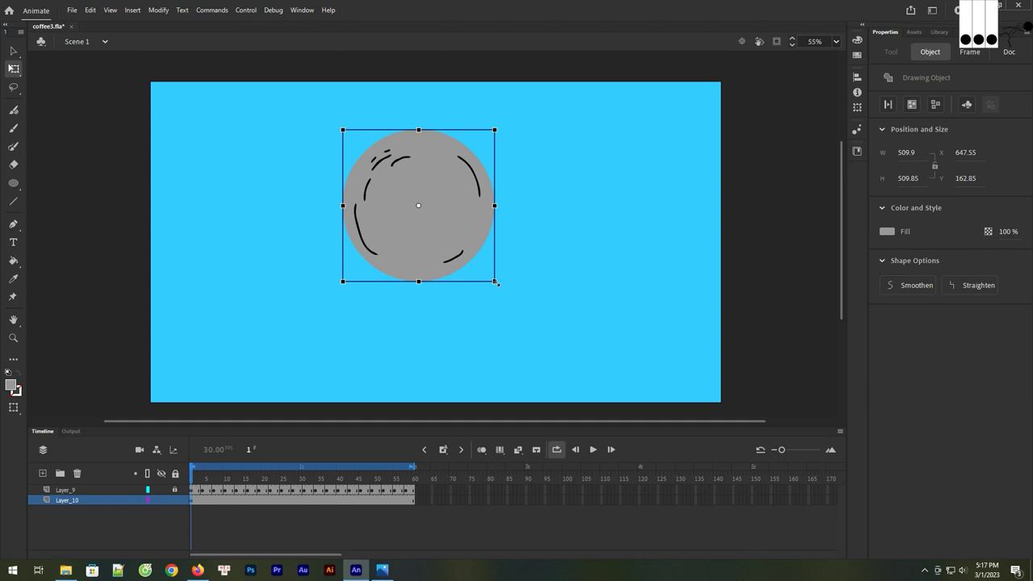
{"action": "left_click_drag", "start_coordinate": [495, 282], "coordinate": [502, 289]}
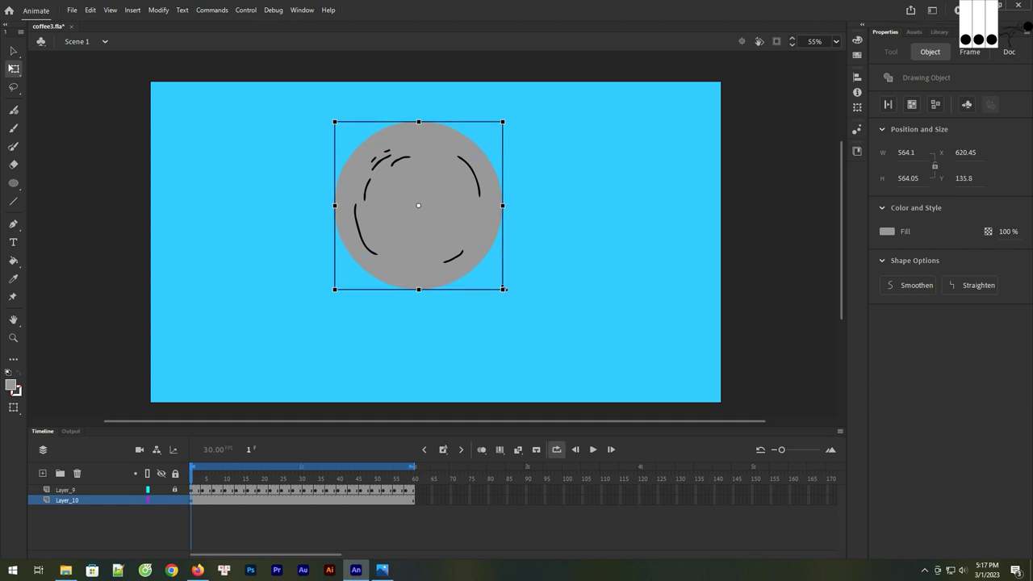
{"action": "right_click", "coordinate": [481, 258]}
{"action": "mouse_move", "coordinate": [510, 410]}
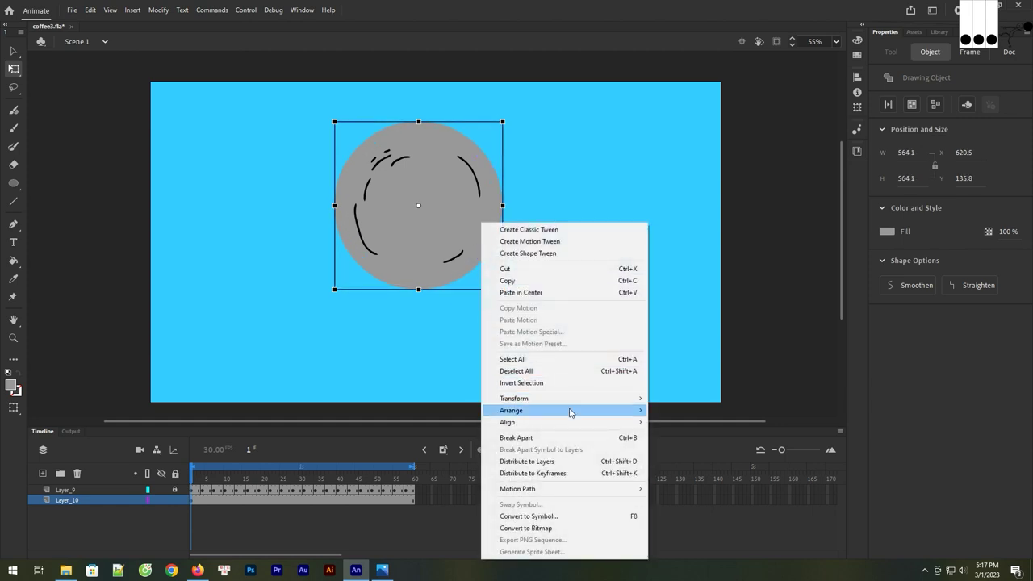
{"action": "left_click", "coordinate": [697, 438]}
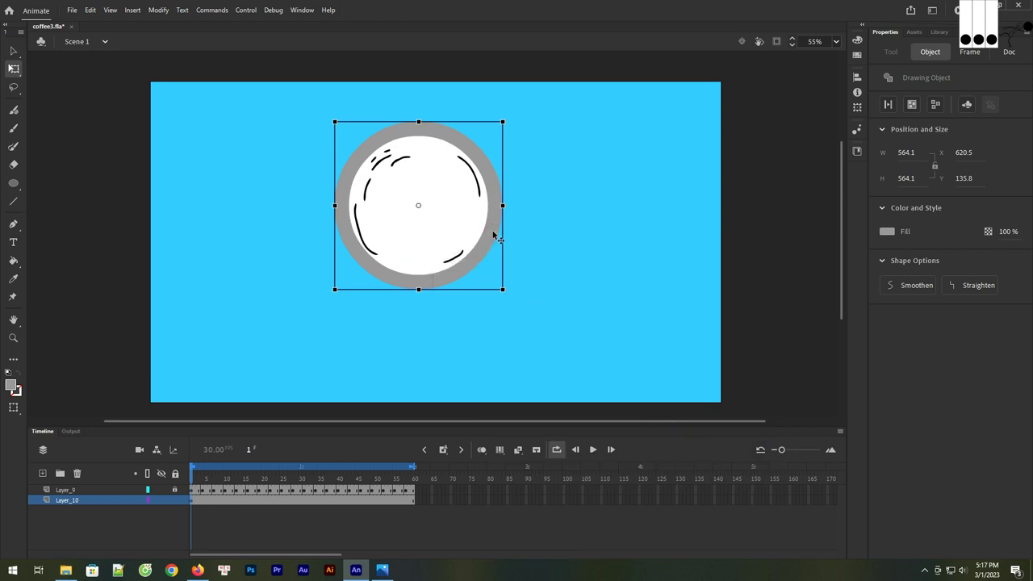
Try a white fill on the grey ring, then undo it
{"action": "left_click", "coordinate": [887, 233]}
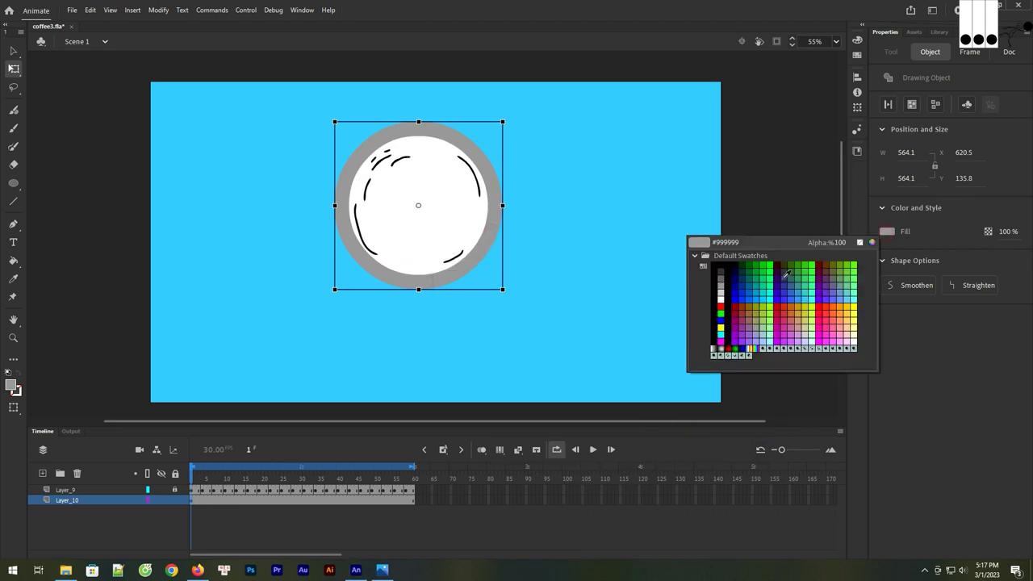
{"action": "left_click", "coordinate": [716, 305]}
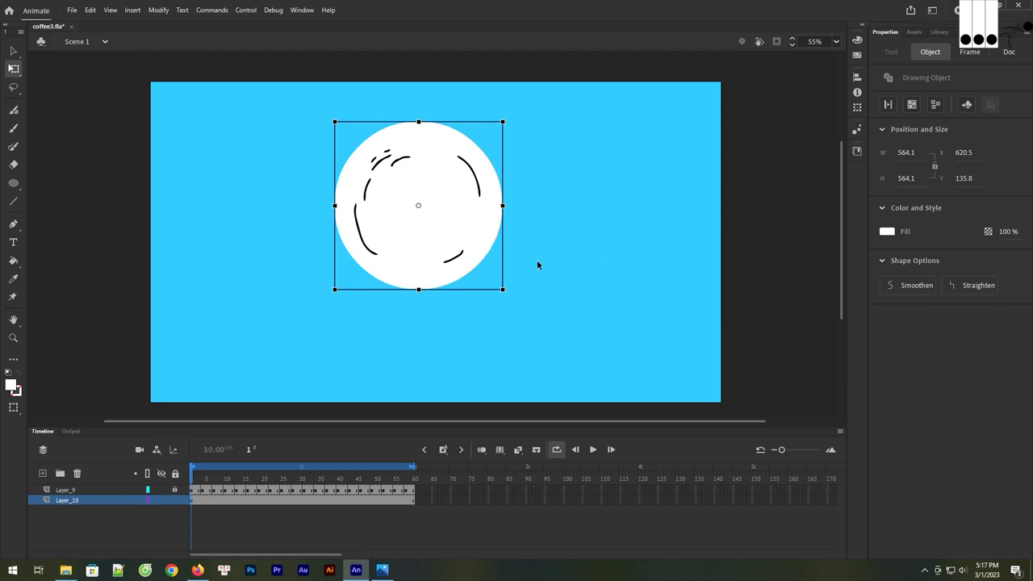
{"action": "key", "text": "ctrl+z"}
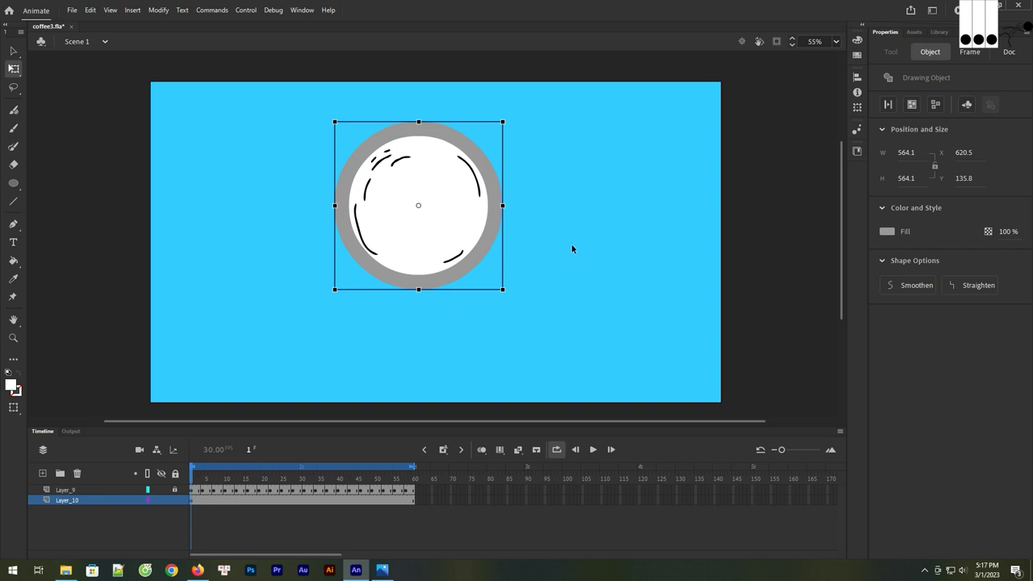
Send the grey ring to the very back and check the circle stacking
{"action": "left_click", "coordinate": [572, 247]}
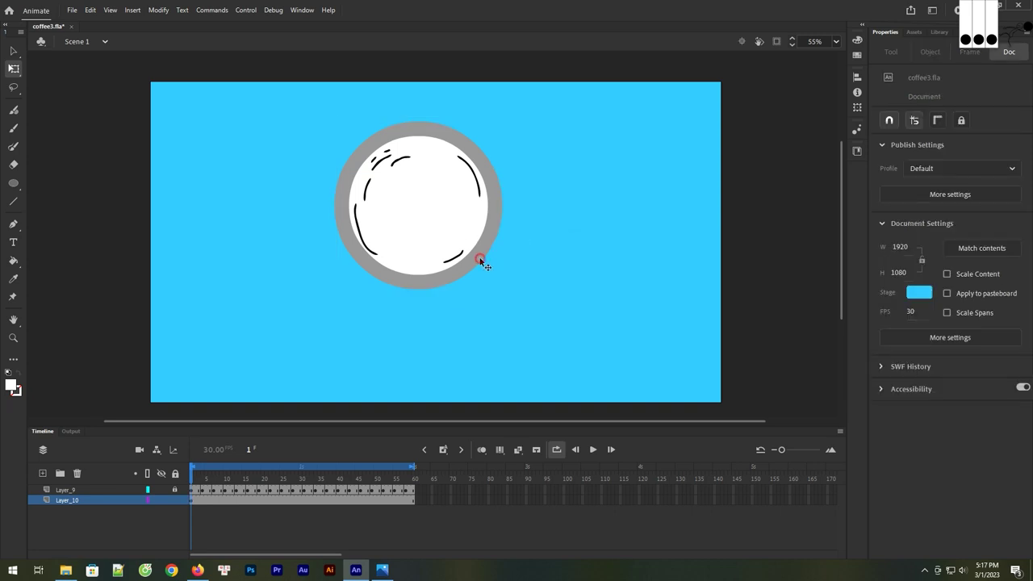
{"action": "left_click", "coordinate": [480, 259]}
{"action": "right_click", "coordinate": [480, 259]}
{"action": "mouse_move", "coordinate": [533, 410]}
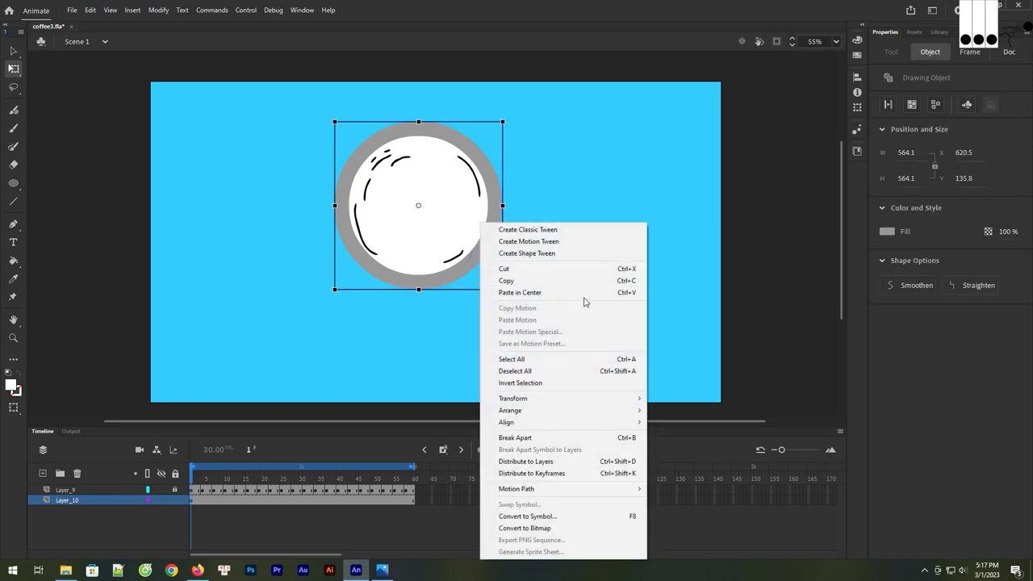
{"action": "left_click", "coordinate": [707, 446]}
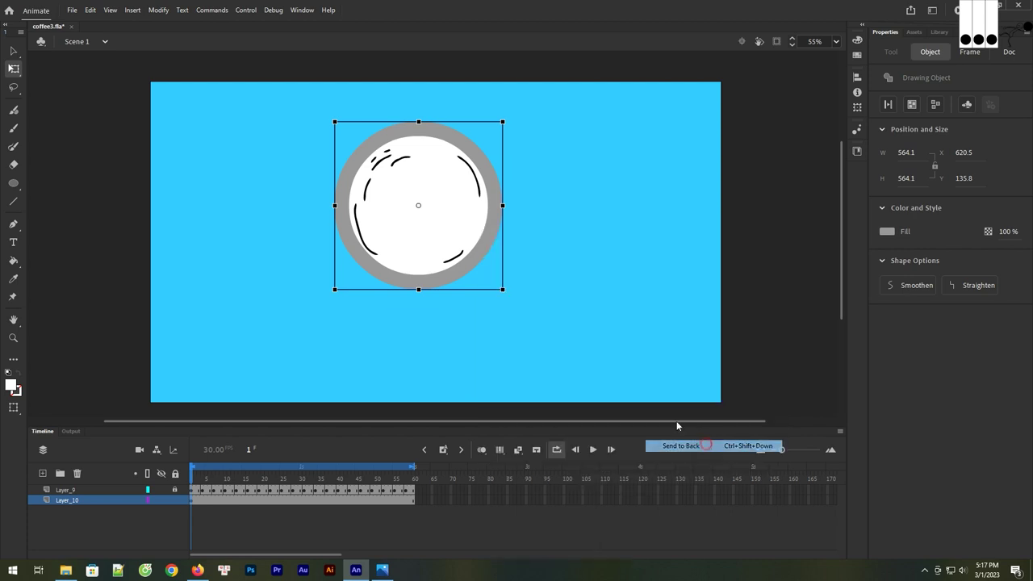
{"action": "left_click", "coordinate": [576, 290]}
{"action": "left_click", "coordinate": [386, 228]}
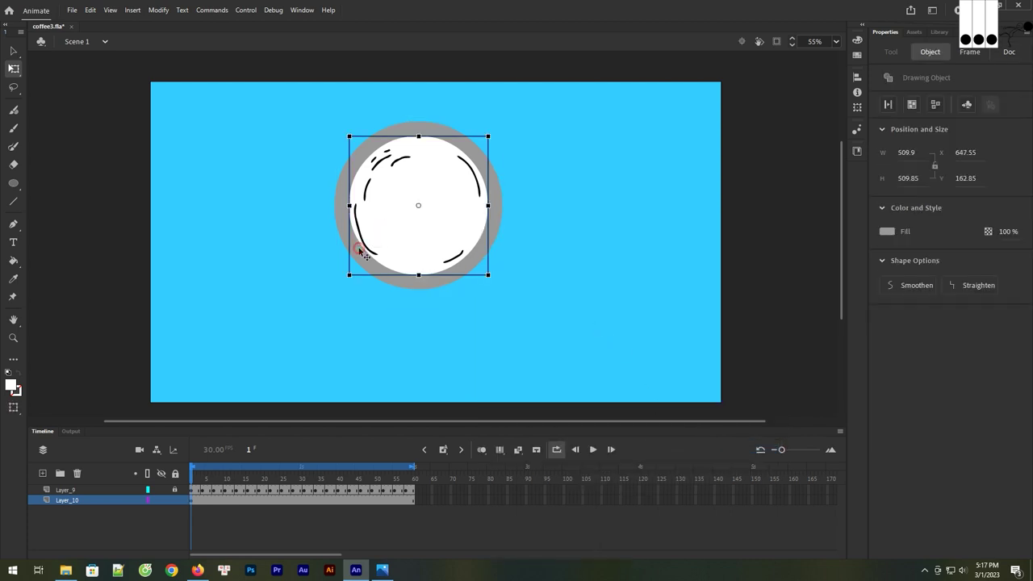
{"action": "left_click", "coordinate": [362, 259]}
{"action": "left_click_drag", "start_coordinate": [362, 263], "coordinate": [543, 285]}
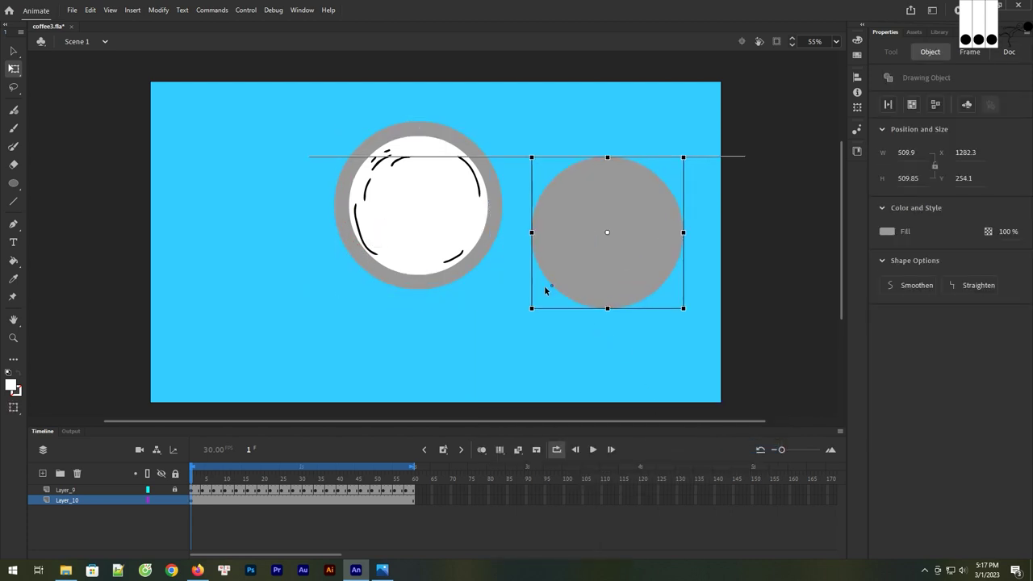
{"action": "key", "text": "ctrl+z"}
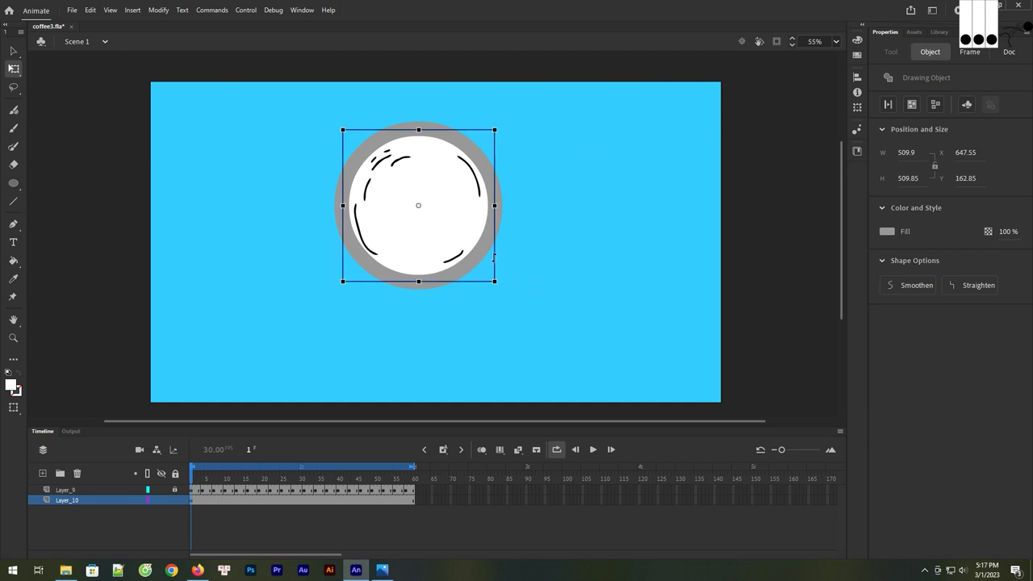
Give the outer ring a white #FFFFFF fill
{"action": "left_click", "coordinate": [578, 256]}
{"action": "left_click", "coordinate": [454, 281]}
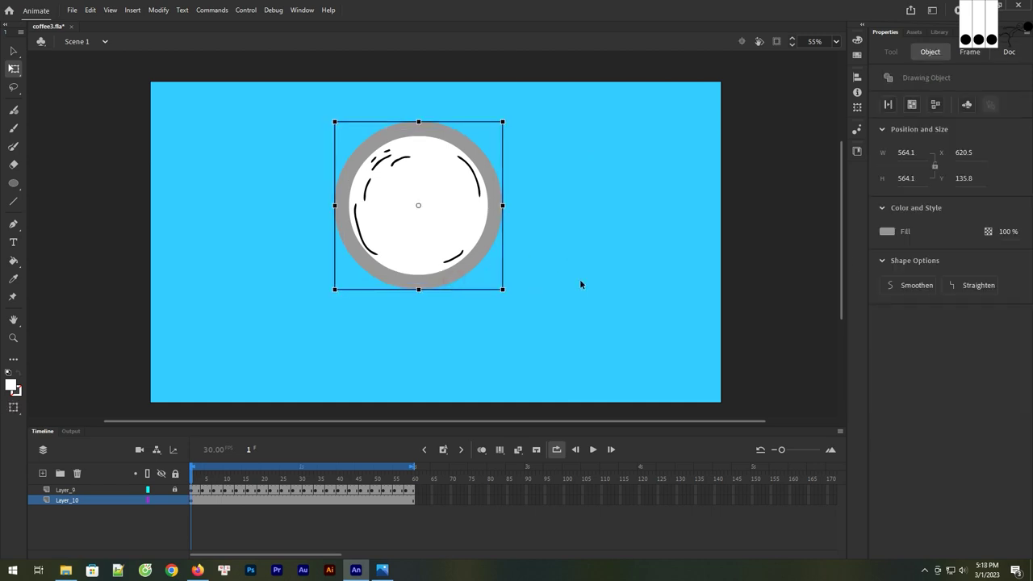
{"action": "left_click", "coordinate": [885, 232]}
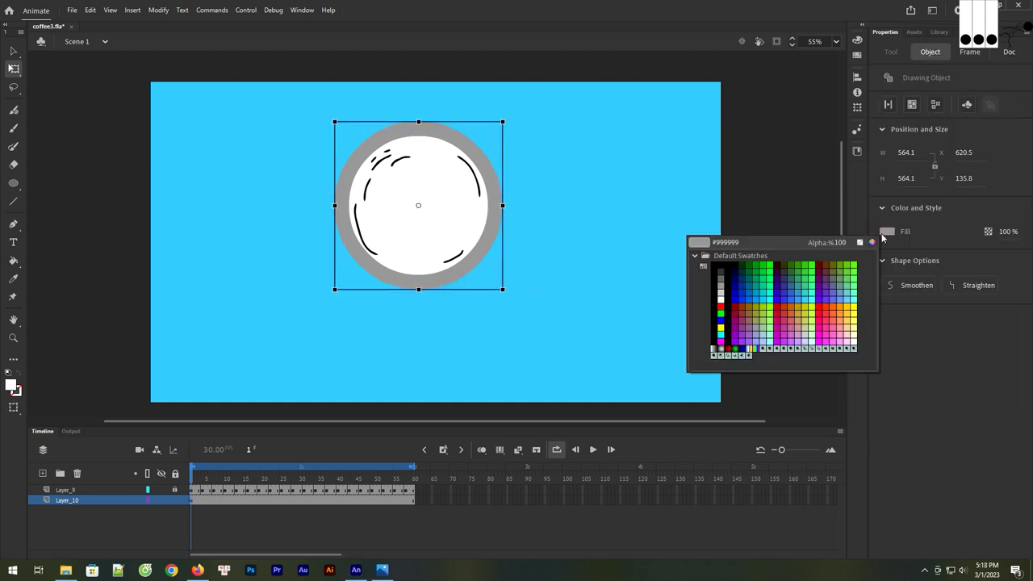
{"action": "left_click", "coordinate": [720, 297]}
{"action": "left_click", "coordinate": [652, 202]}
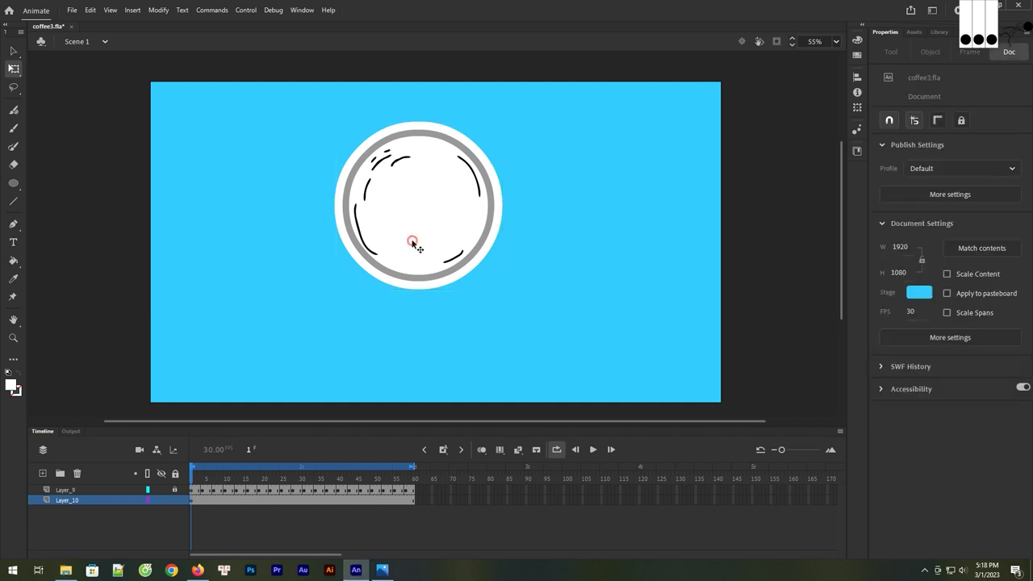
{"action": "left_click", "coordinate": [414, 240]}
{"action": "left_click", "coordinate": [885, 233]}
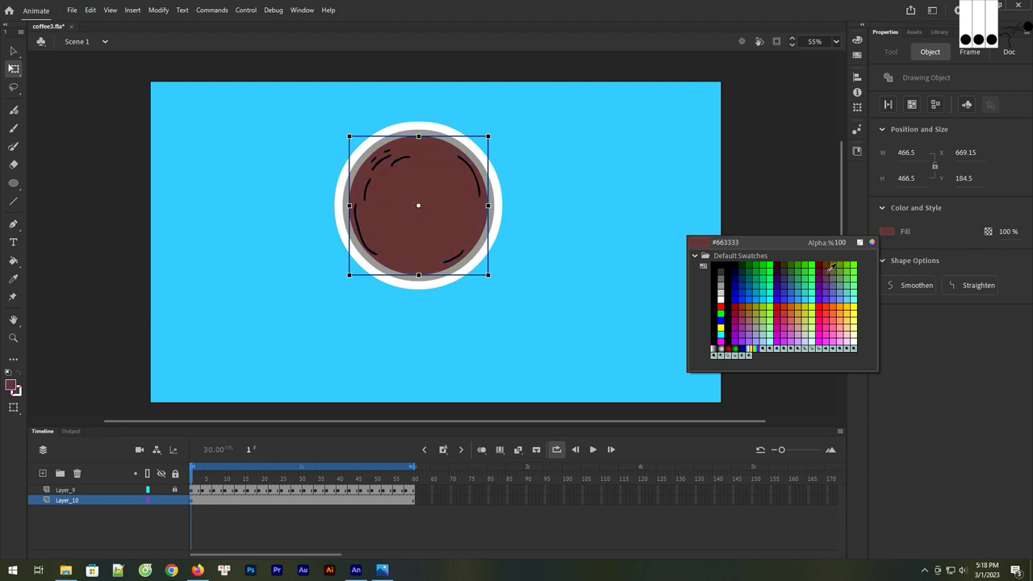
Fill the inner circle brown #663333 and preview the cream swirl, pausing at frame 16
{"action": "left_click", "coordinate": [831, 268]}
{"action": "left_click", "coordinate": [605, 240]}
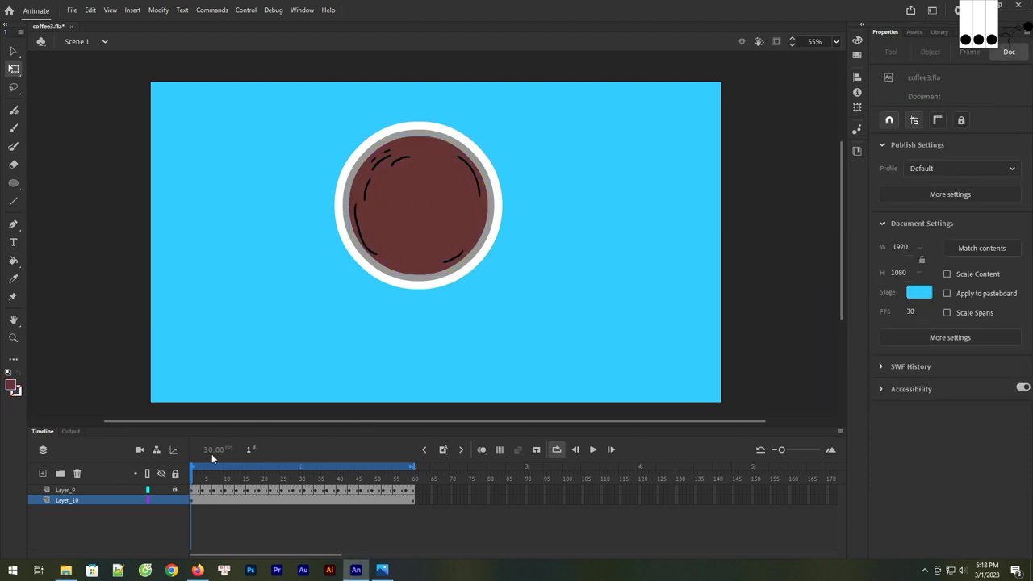
{"action": "left_click_drag", "start_coordinate": [194, 480], "coordinate": [191, 492]}
{"action": "left_click", "coordinate": [594, 451]}
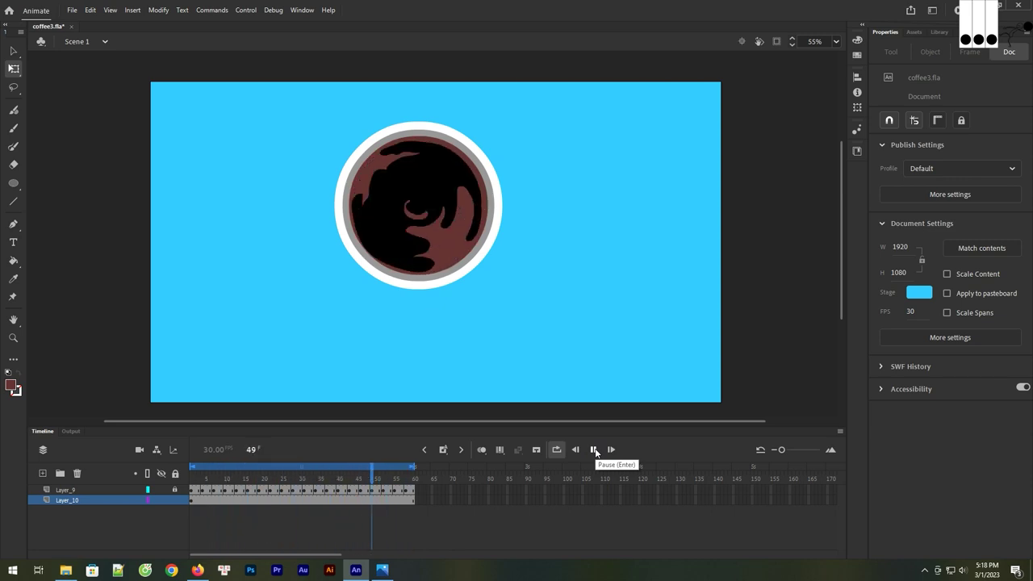
{"action": "left_click", "coordinate": [594, 451]}
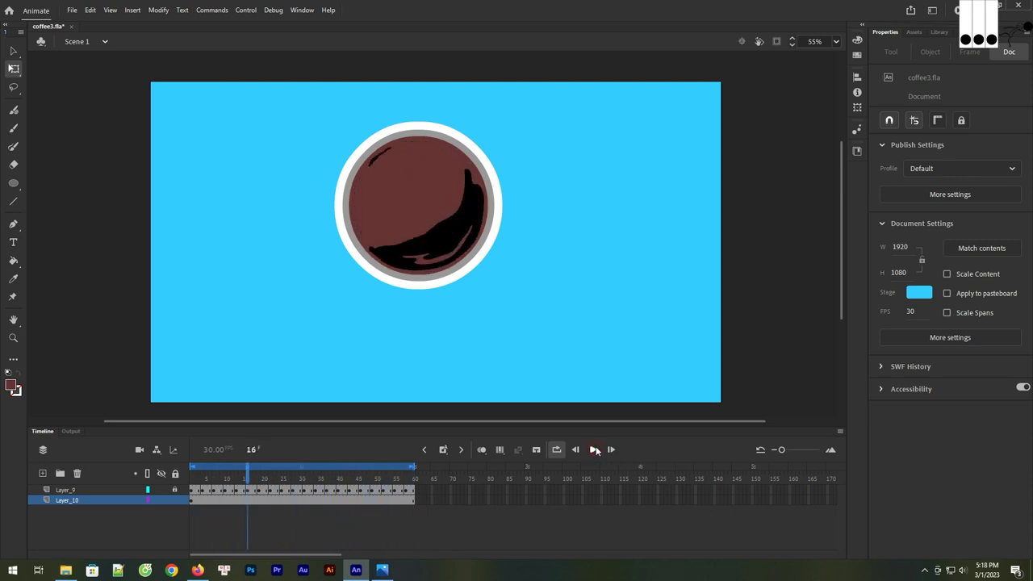
{"action": "left_click", "coordinate": [484, 245]}
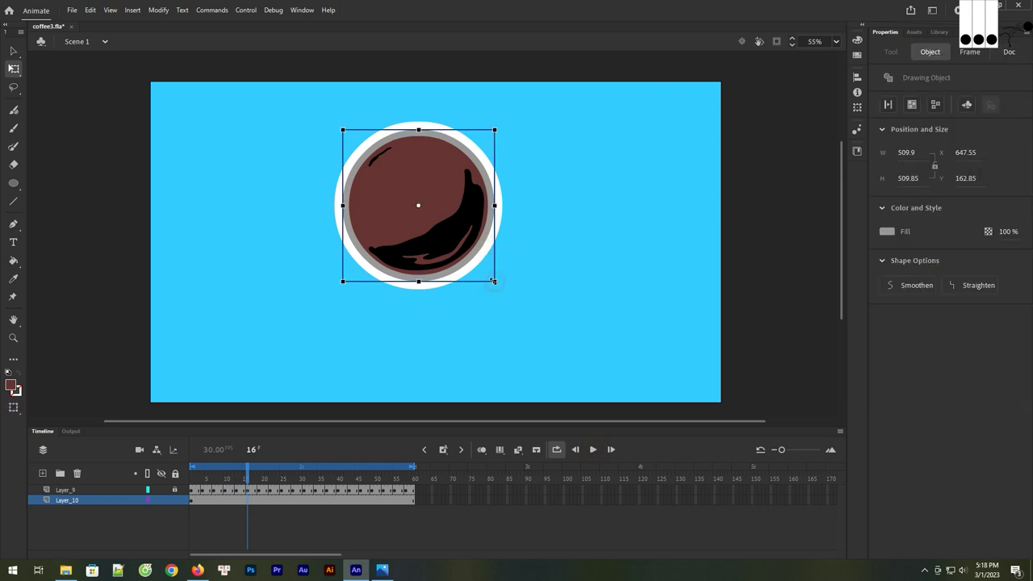
Shrink the grey circle slightly and play the animation to check it
{"action": "left_click_drag", "start_coordinate": [494, 281], "coordinate": [492, 279]}
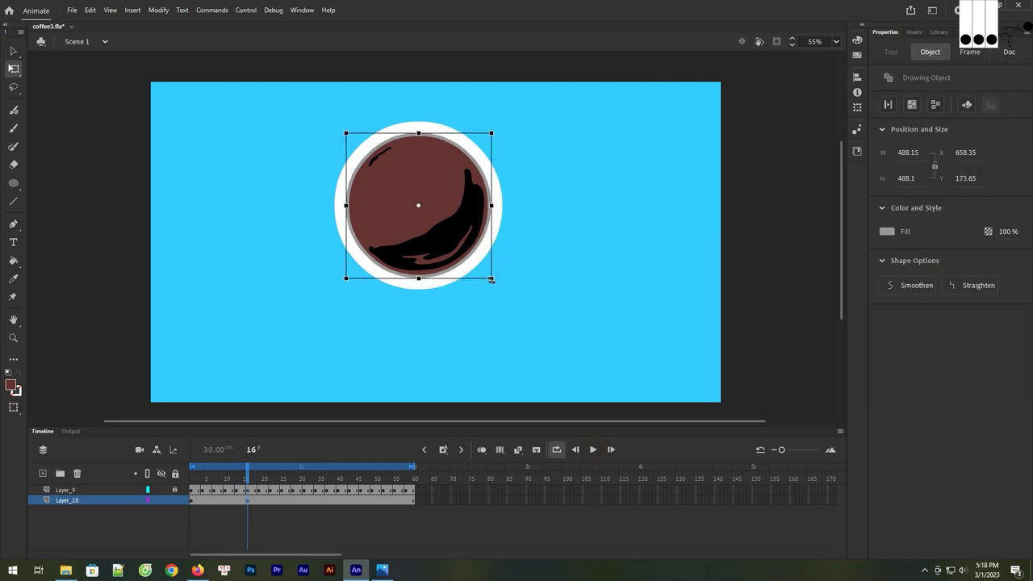
{"action": "left_click", "coordinate": [571, 278]}
{"action": "left_click", "coordinate": [593, 449]}
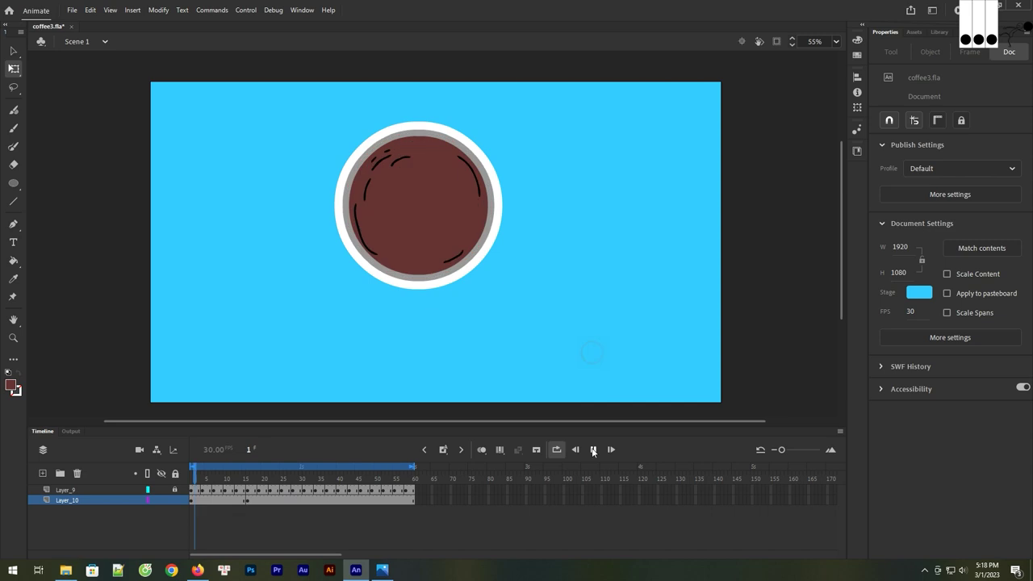
{"action": "left_click", "coordinate": [247, 500]}
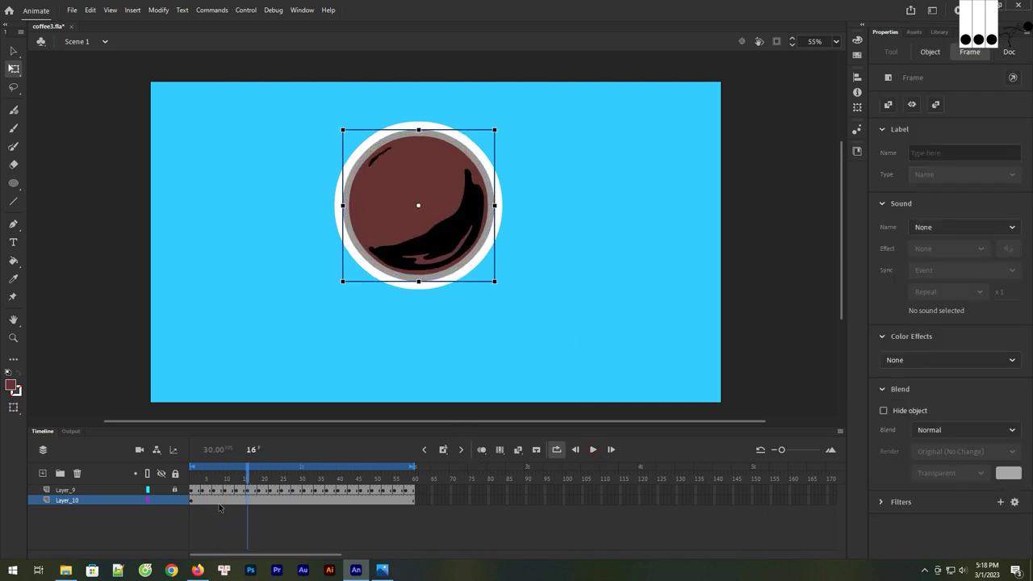
{"action": "left_click", "coordinate": [194, 500]}
On frame 1, shrink the grey circle further so it hugs the brown coffee
{"action": "left_click", "coordinate": [577, 290]}
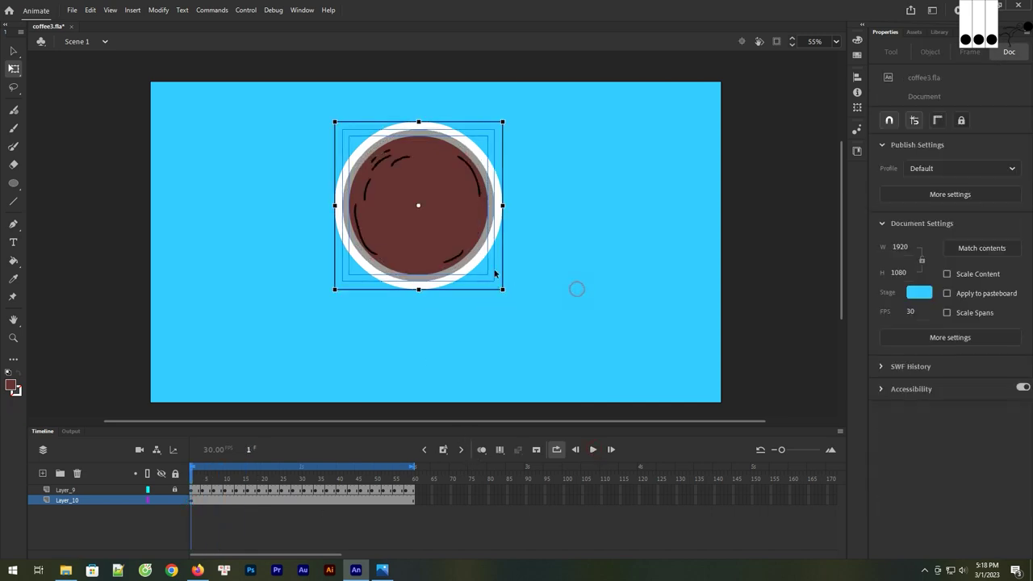
{"action": "left_click", "coordinate": [468, 263]}
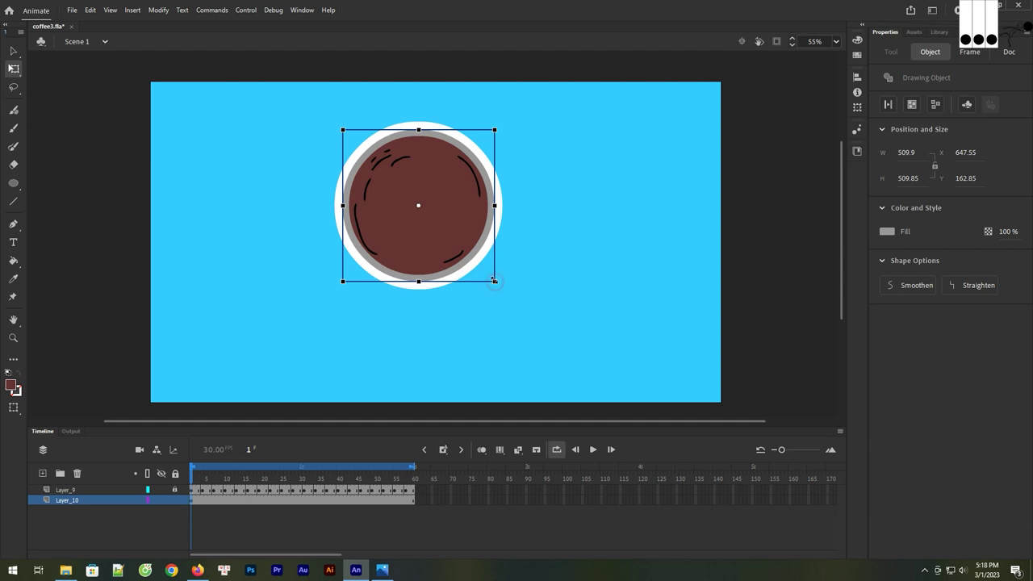
{"action": "left_click_drag", "start_coordinate": [494, 279], "coordinate": [492, 278]}
{"action": "left_click", "coordinate": [578, 275]}
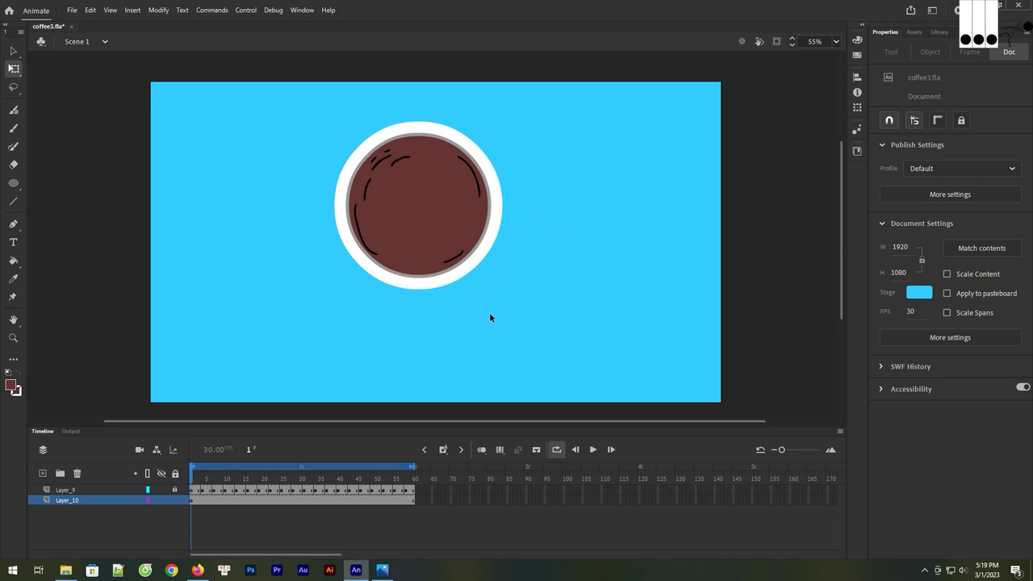
Draw a small white rectangle primitive to the right of the cup
{"action": "left_click", "coordinate": [13, 184]}
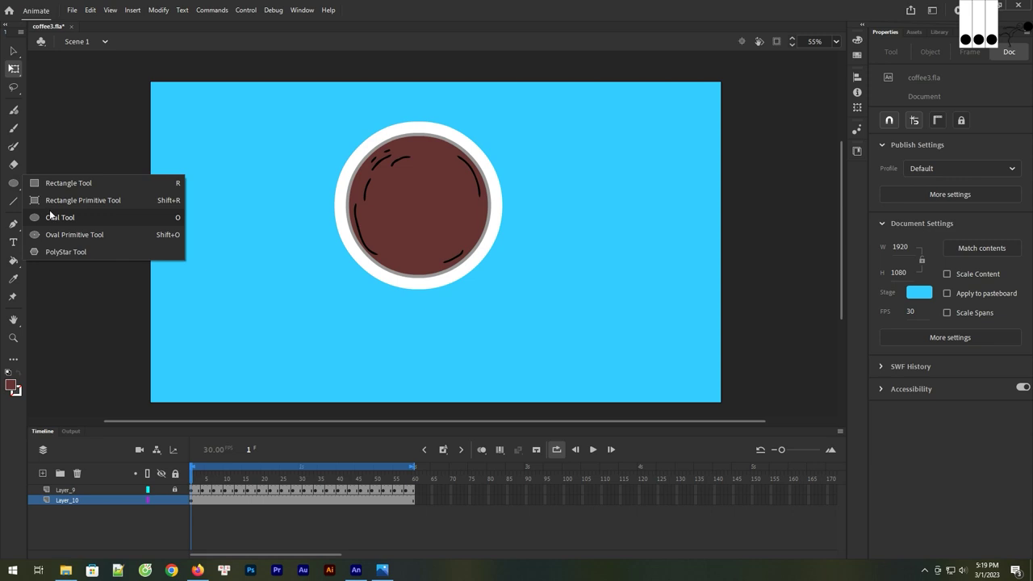
{"action": "left_click", "coordinate": [51, 201]}
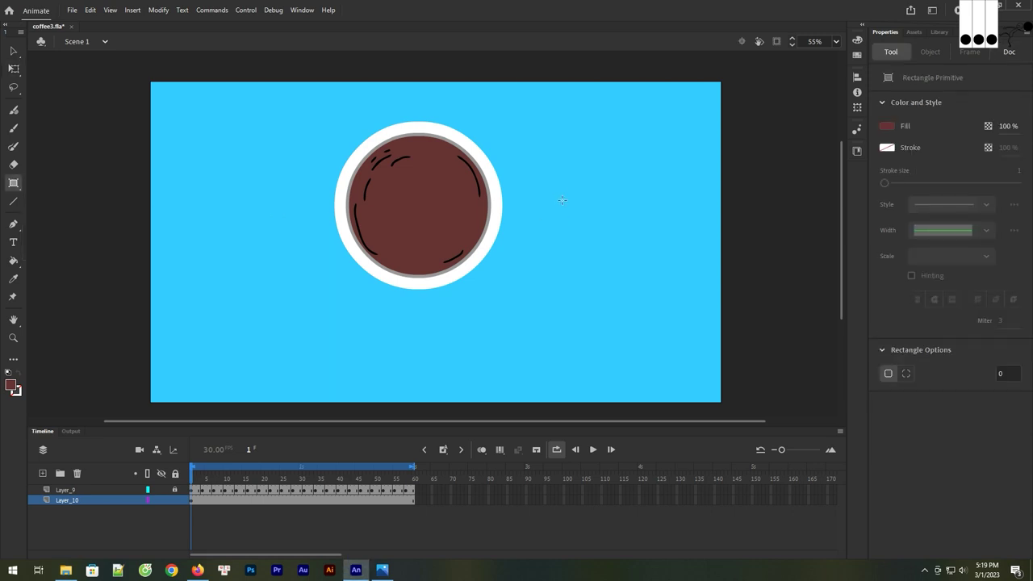
{"action": "left_click", "coordinate": [10, 387]}
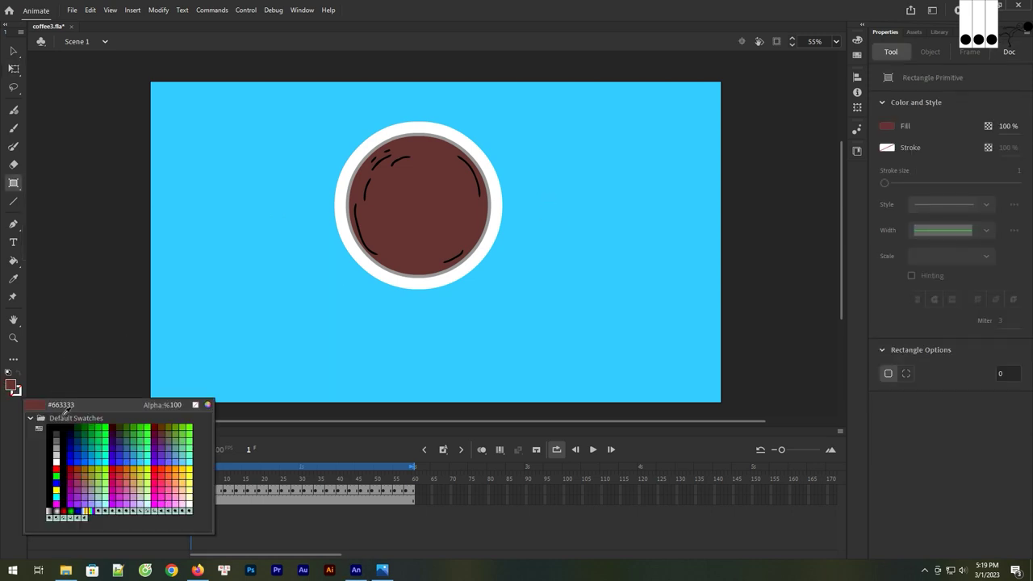
{"action": "left_click", "coordinate": [33, 466]}
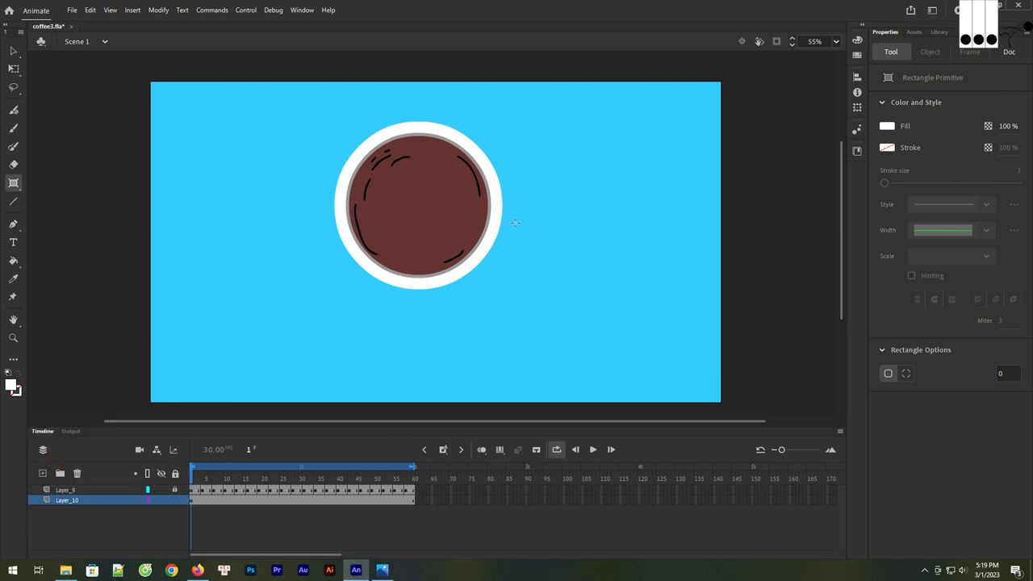
{"action": "left_click_drag", "start_coordinate": [540, 219], "coordinate": [590, 237]}
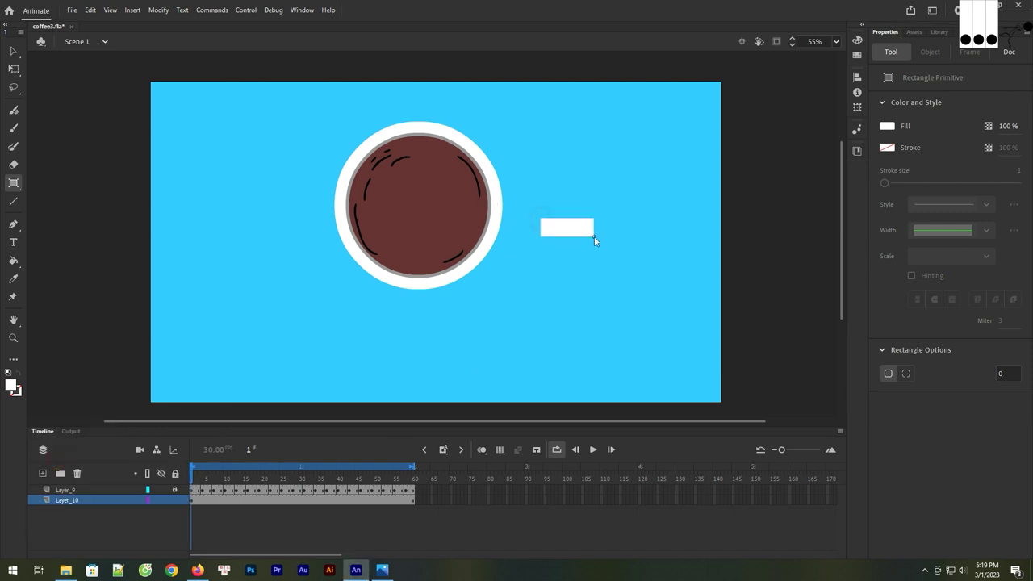
Round the rectangle's corners to 23.5 radius and rotate it clockwise
{"action": "key", "text": "v"}
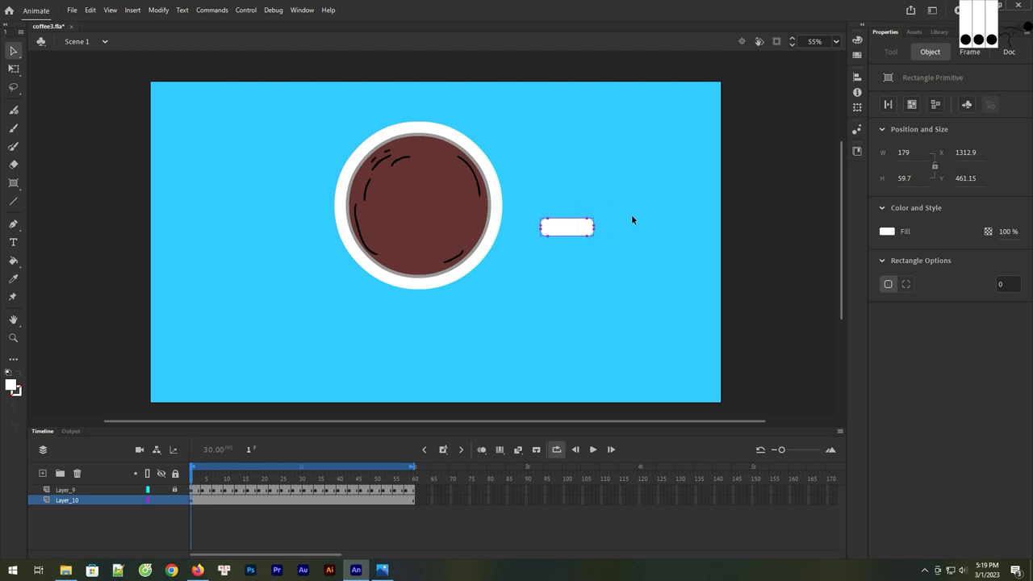
{"action": "left_click_drag", "start_coordinate": [598, 229], "coordinate": [565, 230]}
{"action": "left_click", "coordinate": [13, 68]}
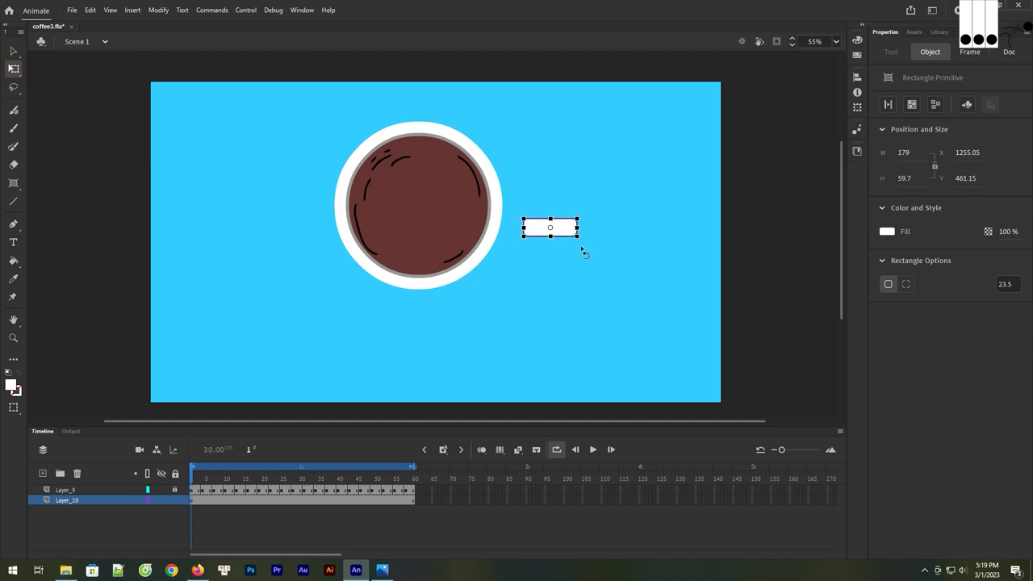
{"action": "mouse_move", "coordinate": [580, 242]}
{"action": "left_mouse_down"}
{"action": "mouse_move", "coordinate": [582, 254]}
{"action": "mouse_move", "coordinate": [529, 239]}
{"action": "left_mouse_up"}
Rotate the rounded white bar downward and snap it to the cup's lower-right edge as a handle
{"action": "left_click", "coordinate": [583, 255]}
{"action": "left_click", "coordinate": [605, 236]}
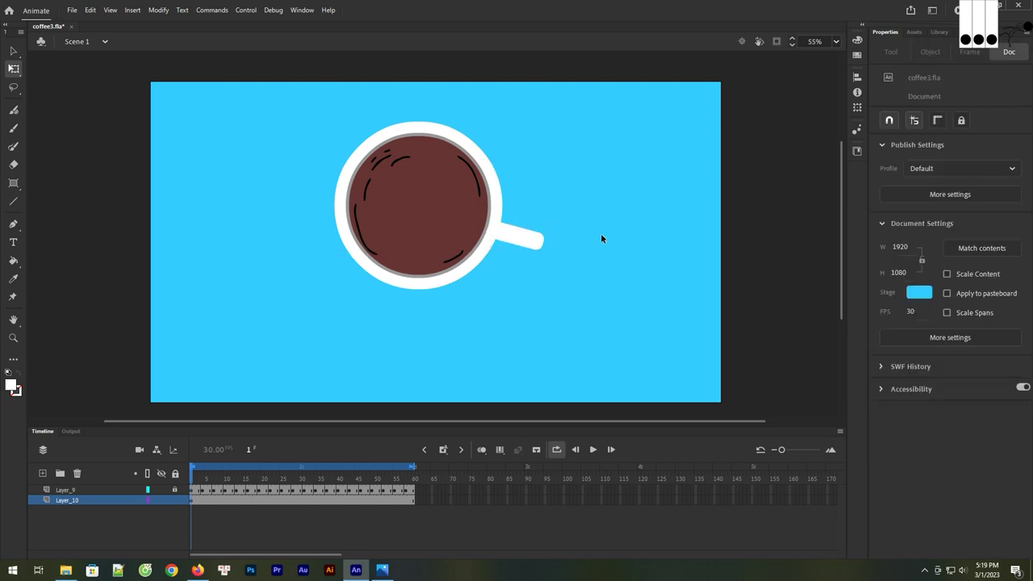
{"action": "left_click", "coordinate": [535, 245]}
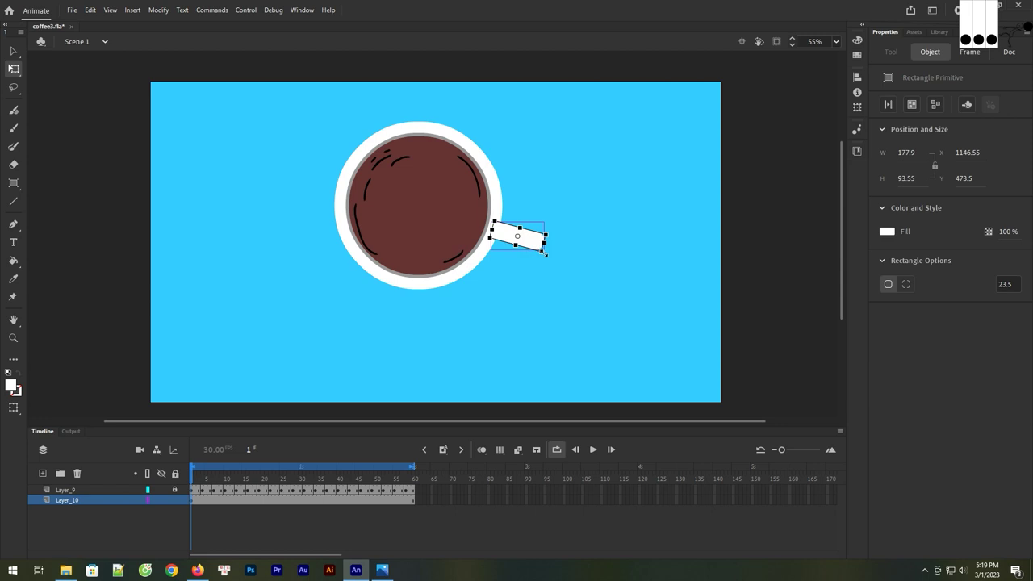
{"action": "left_click_drag", "start_coordinate": [549, 263], "coordinate": [522, 271]}
{"action": "left_click", "coordinate": [588, 239]}
{"action": "left_click", "coordinate": [525, 163]}
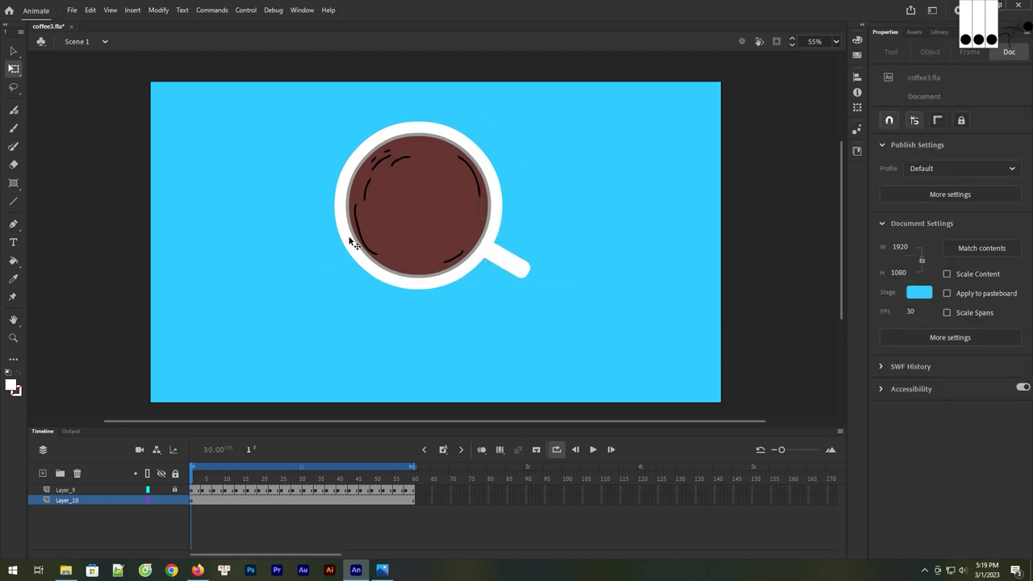
{"action": "left_click_drag", "start_coordinate": [601, 98], "coordinate": [249, 323]}
{"action": "left_click", "coordinate": [605, 196]}
Stop playback at frame 13 and give the coffee fill a darker reddish brown
{"action": "left_click", "coordinate": [593, 451]}
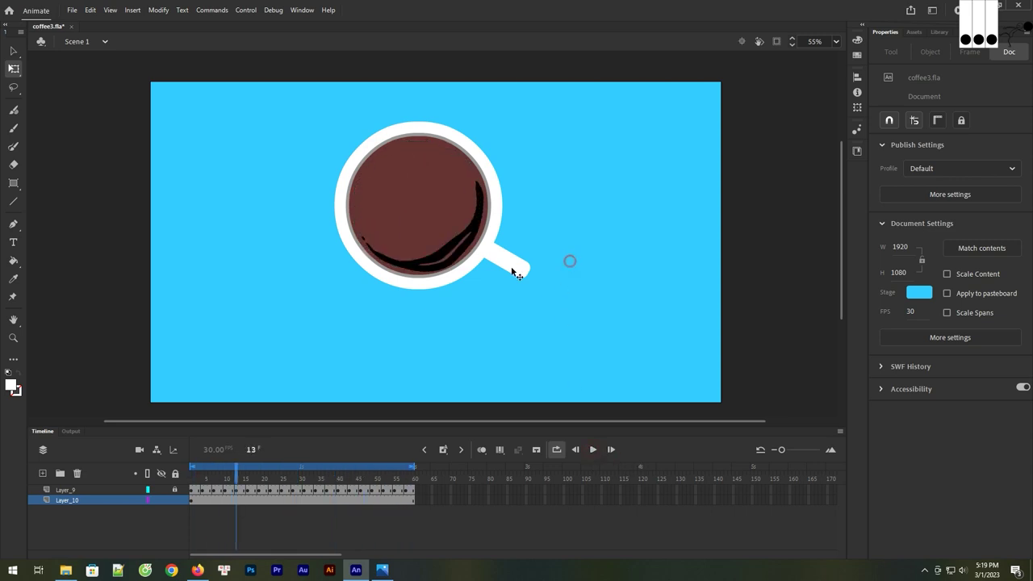
{"action": "left_click", "coordinate": [431, 215]}
{"action": "left_click", "coordinate": [888, 234]}
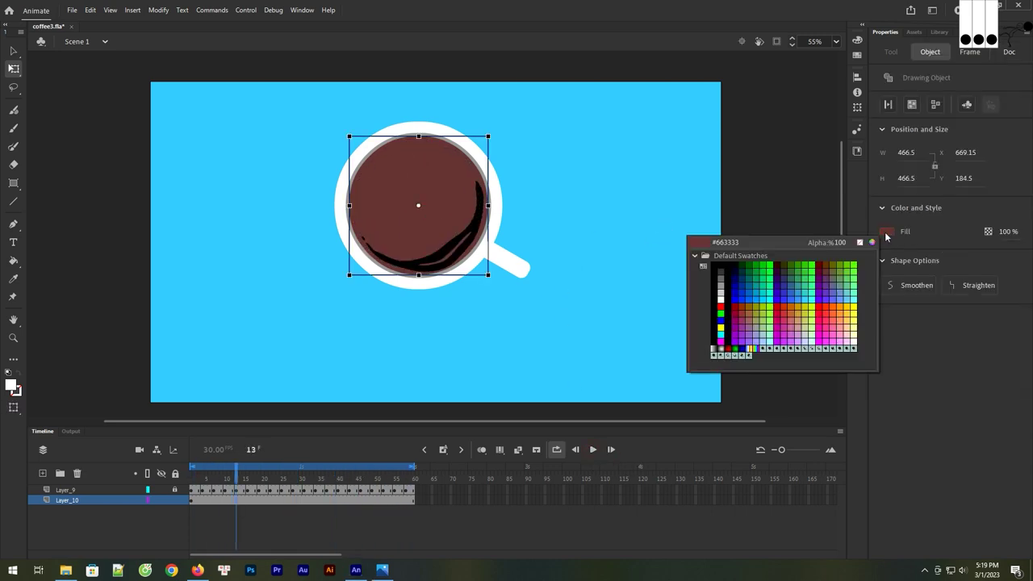
{"action": "left_click", "coordinate": [872, 243]}
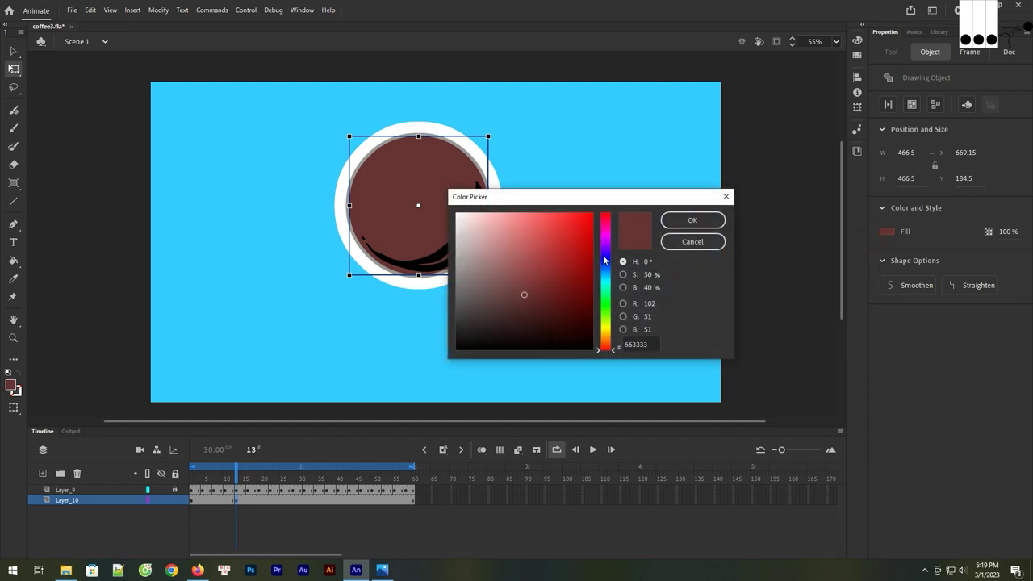
{"action": "left_click", "coordinate": [535, 304]}
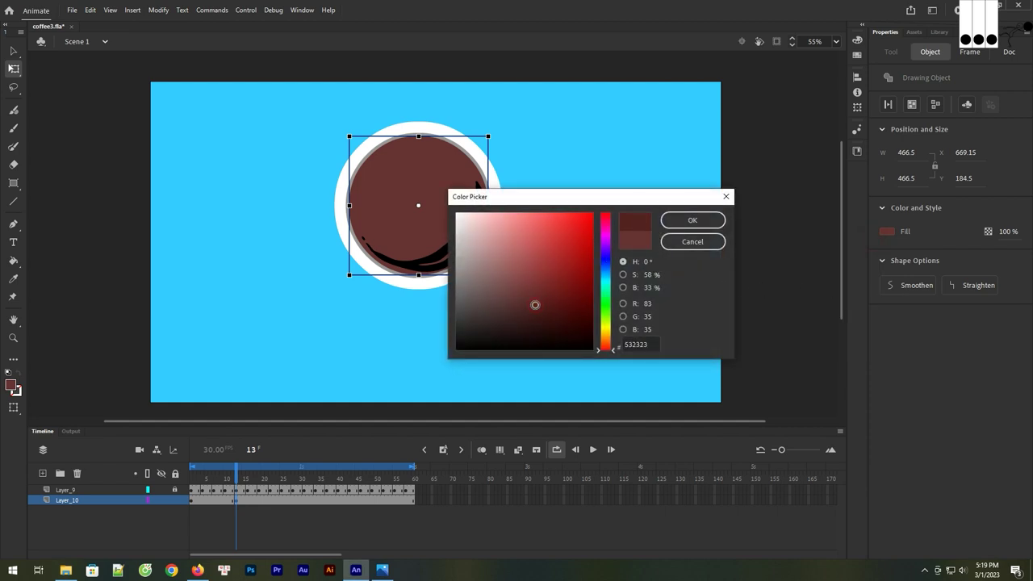
{"action": "left_click", "coordinate": [695, 221]}
{"action": "left_click", "coordinate": [485, 347]}
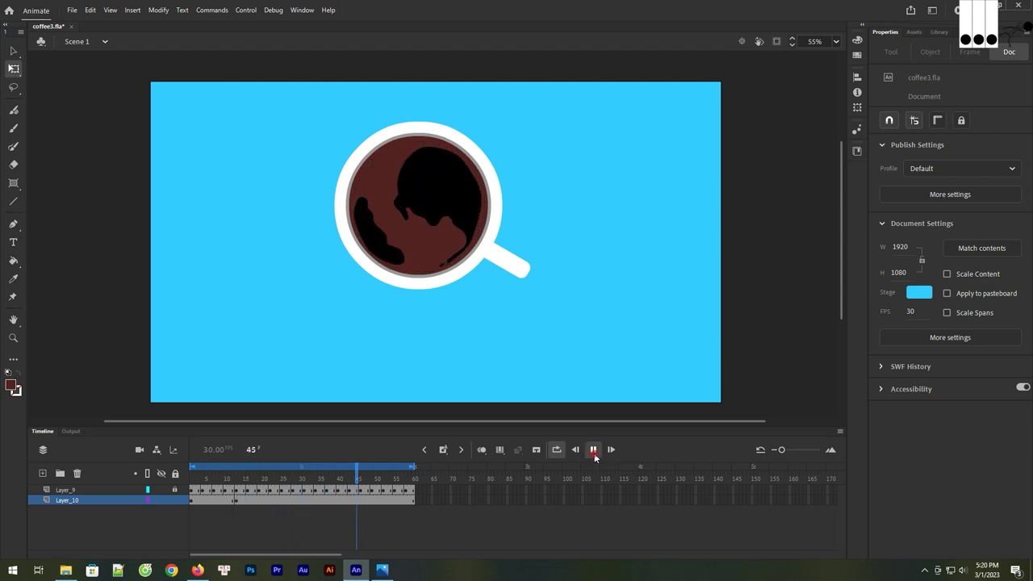
At frame 48, set the coffee fill to #663300, then darken it to #4D2A06 and preview
{"action": "left_click", "coordinate": [593, 450]}
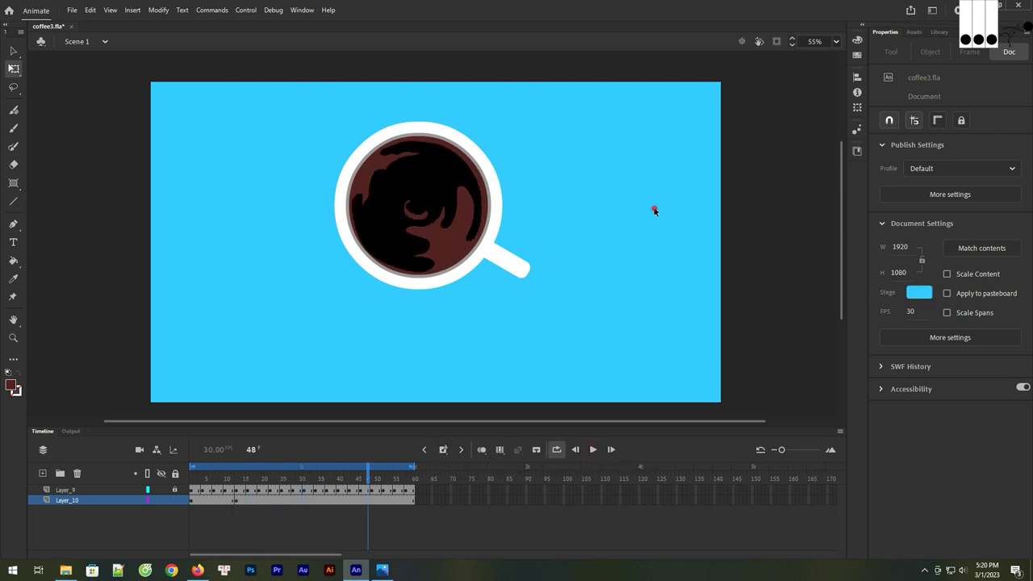
{"action": "left_click", "coordinate": [460, 252]}
{"action": "left_click", "coordinate": [888, 231]}
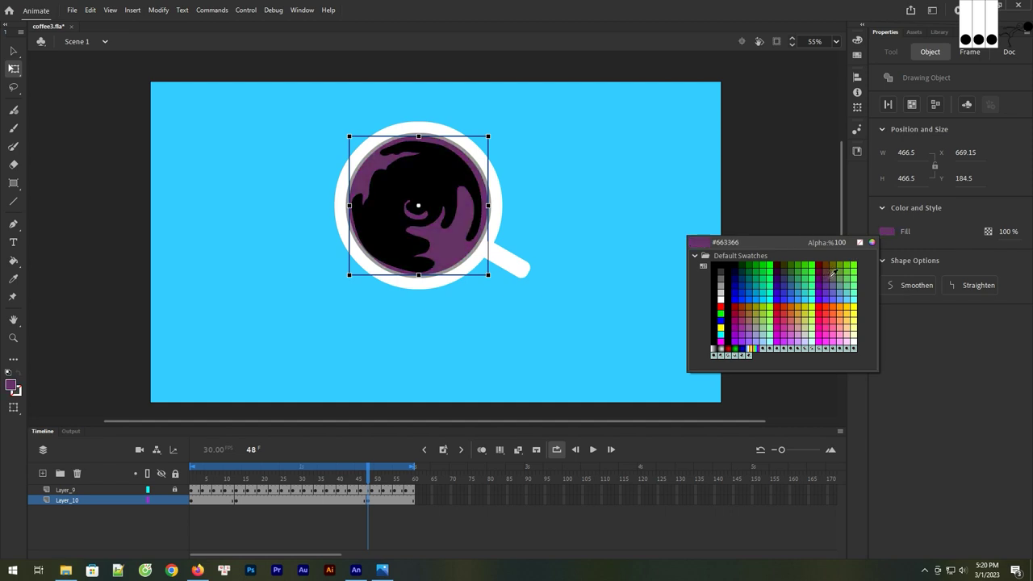
{"action": "left_click", "coordinate": [828, 260]}
{"action": "left_click", "coordinate": [886, 232]}
{"action": "left_click", "coordinate": [873, 244]}
{"action": "left_click_drag", "start_coordinate": [581, 302], "coordinate": [582, 307]}
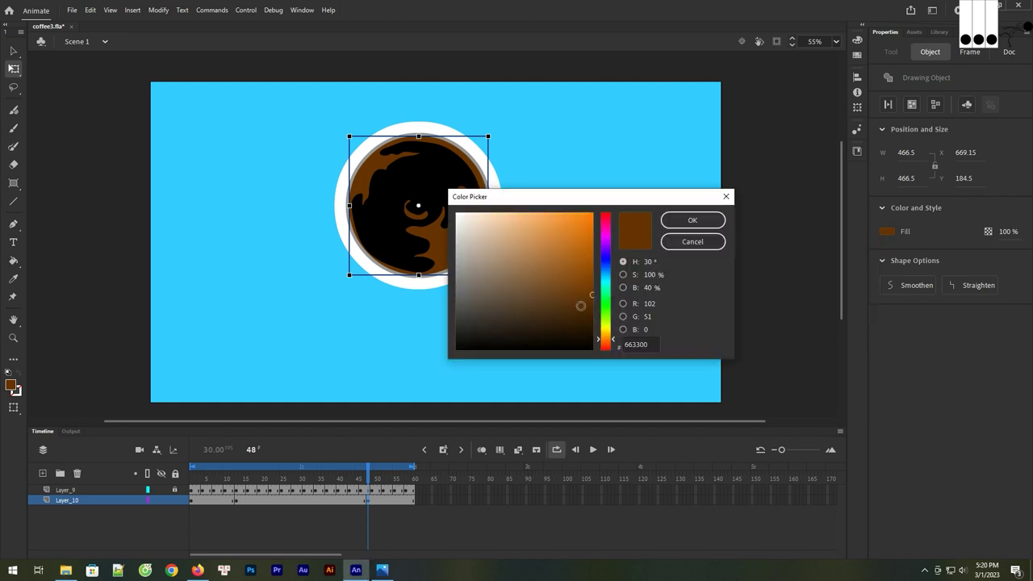
{"action": "left_click", "coordinate": [707, 229]}
{"action": "left_click", "coordinate": [597, 237]}
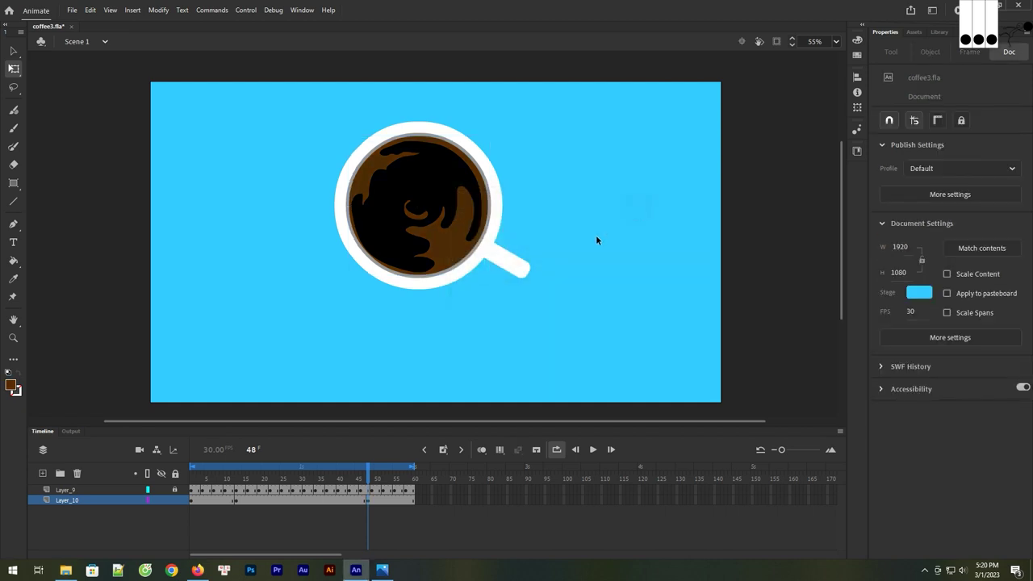
{"action": "left_click", "coordinate": [595, 450]}
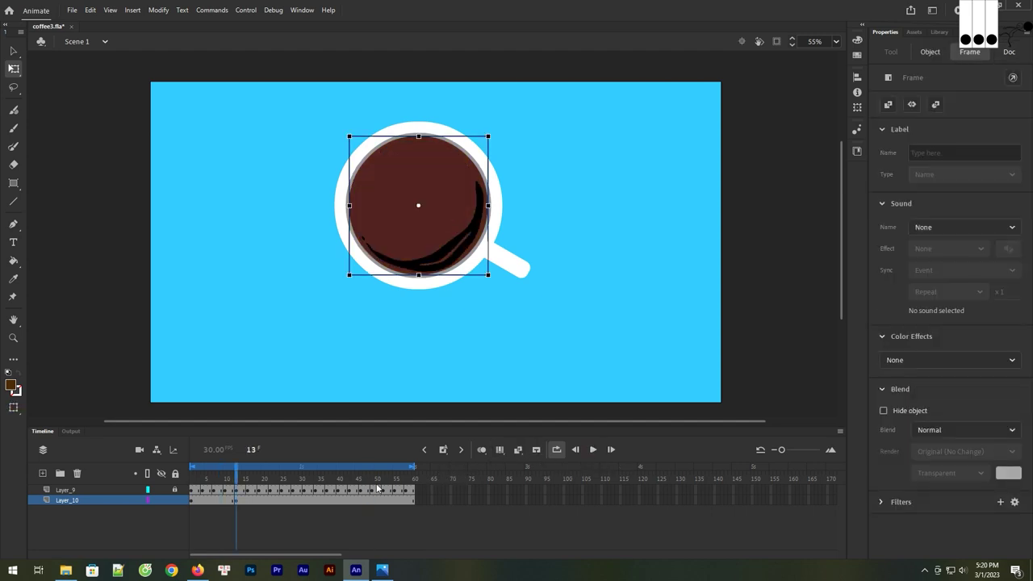
At frame 1, give the coffee circle a brown fill, darken it, and preview the swirl
{"action": "left_click", "coordinate": [191, 501]}
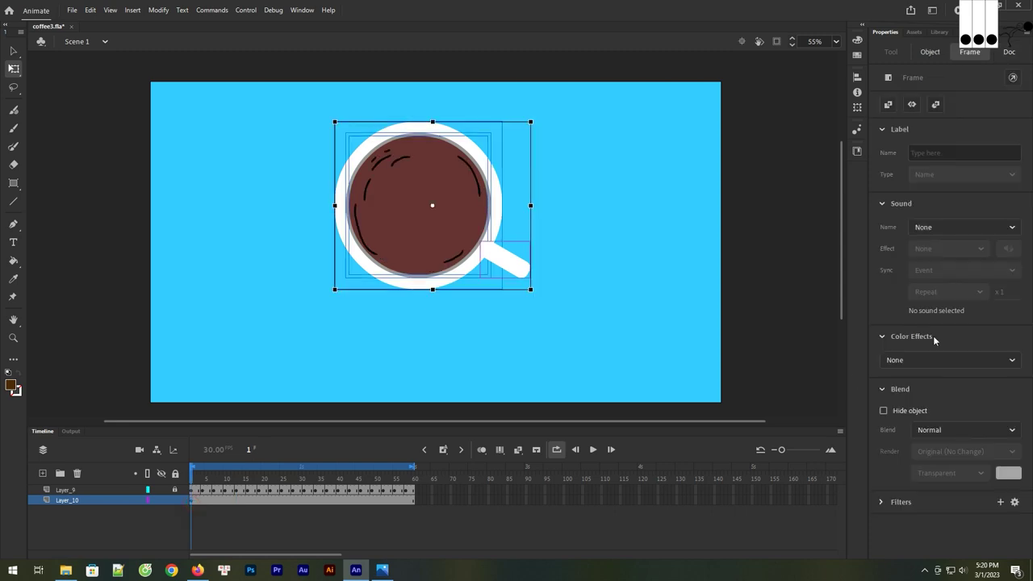
{"action": "left_click", "coordinate": [430, 235]}
{"action": "left_click", "coordinate": [639, 222]}
{"action": "left_click", "coordinate": [432, 236]}
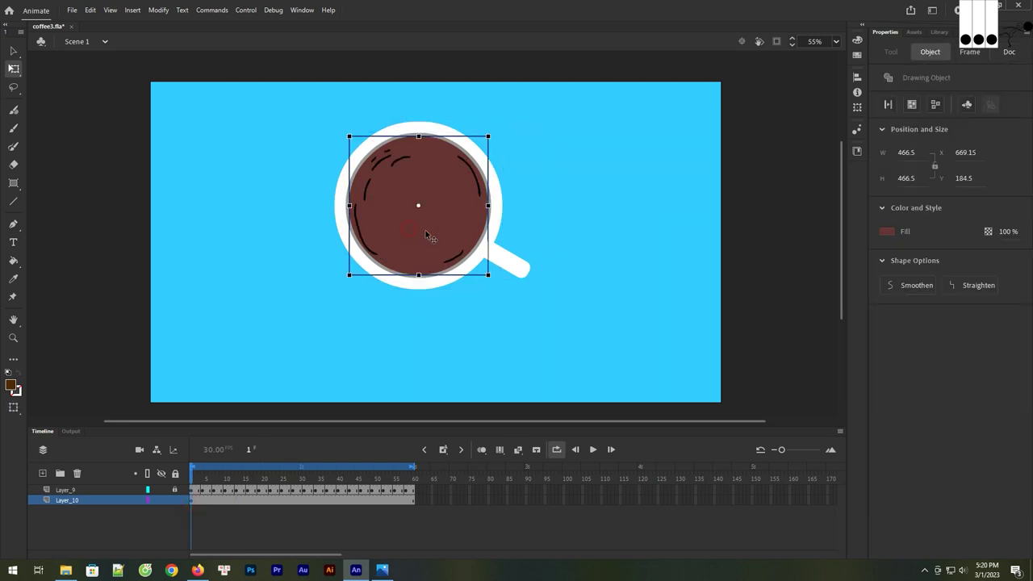
{"action": "left_click", "coordinate": [887, 232]}
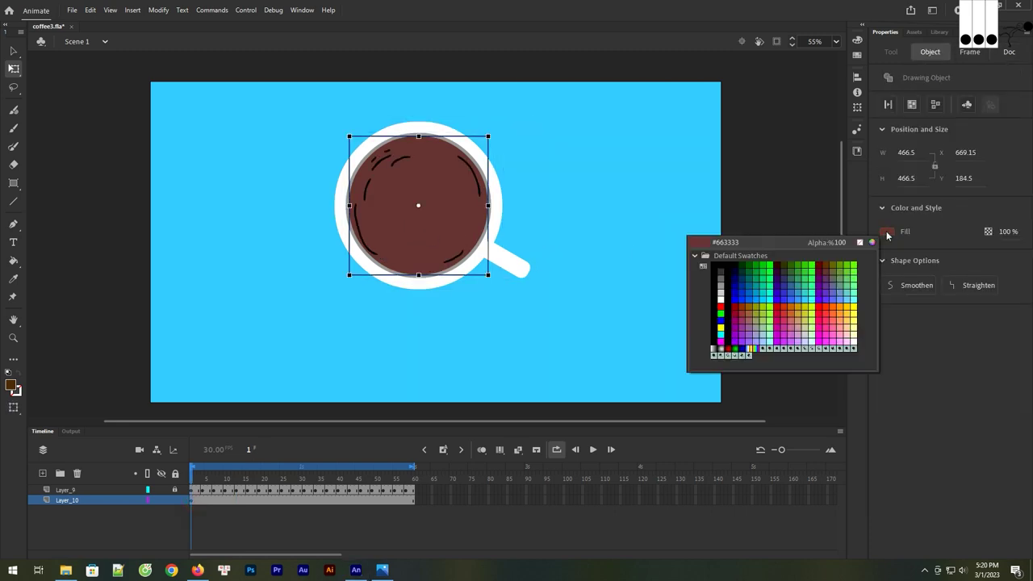
{"action": "left_click", "coordinate": [829, 261]}
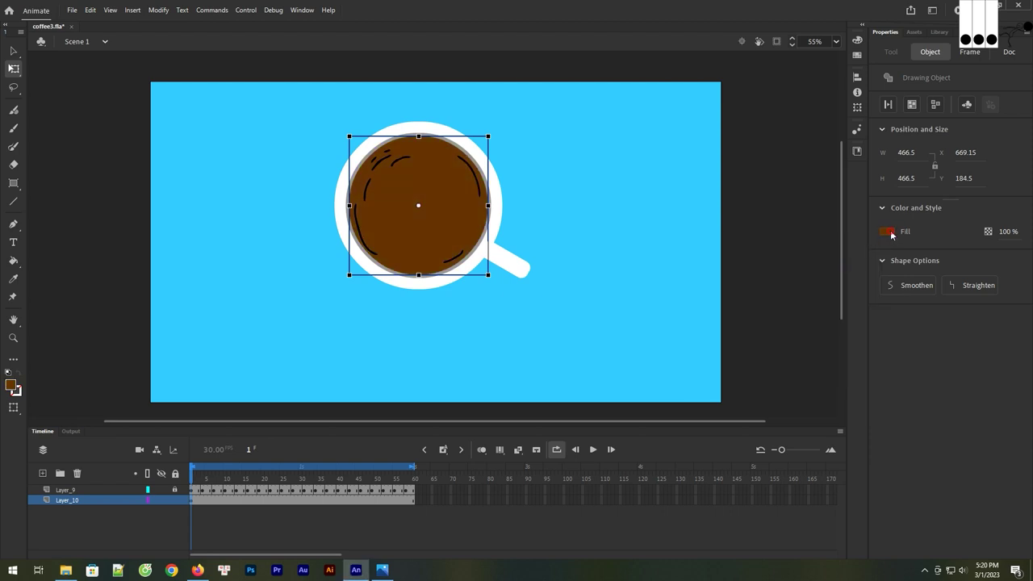
{"action": "left_click", "coordinate": [888, 232]}
{"action": "left_click", "coordinate": [873, 243]}
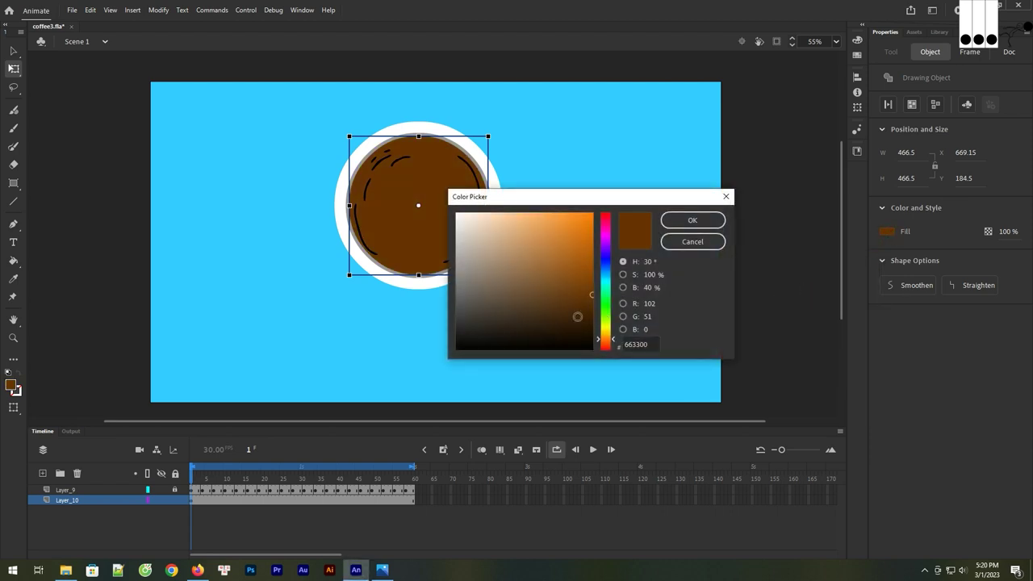
{"action": "left_click", "coordinate": [580, 316]}
{"action": "left_click", "coordinate": [681, 226]}
{"action": "left_click", "coordinate": [665, 214]}
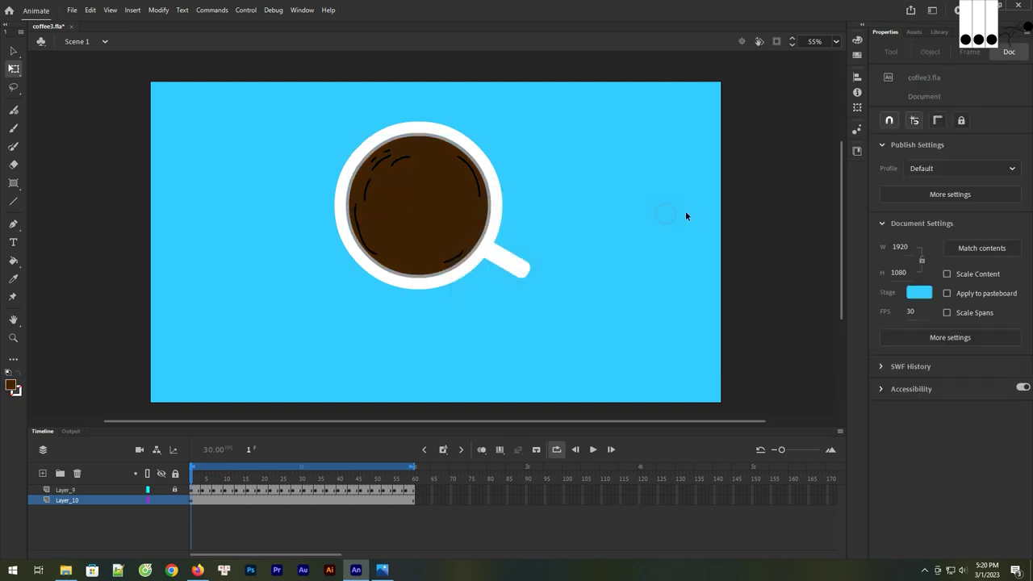
{"action": "left_click", "coordinate": [593, 450]}
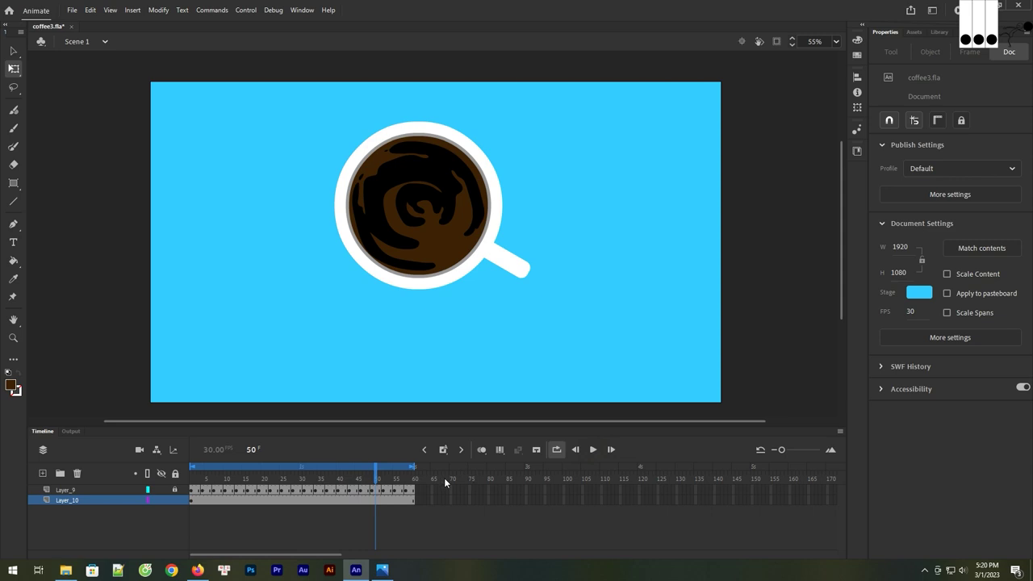
Refine the frame-1 coffee fill to #492807 and replay the animation
{"action": "left_click", "coordinate": [474, 247]}
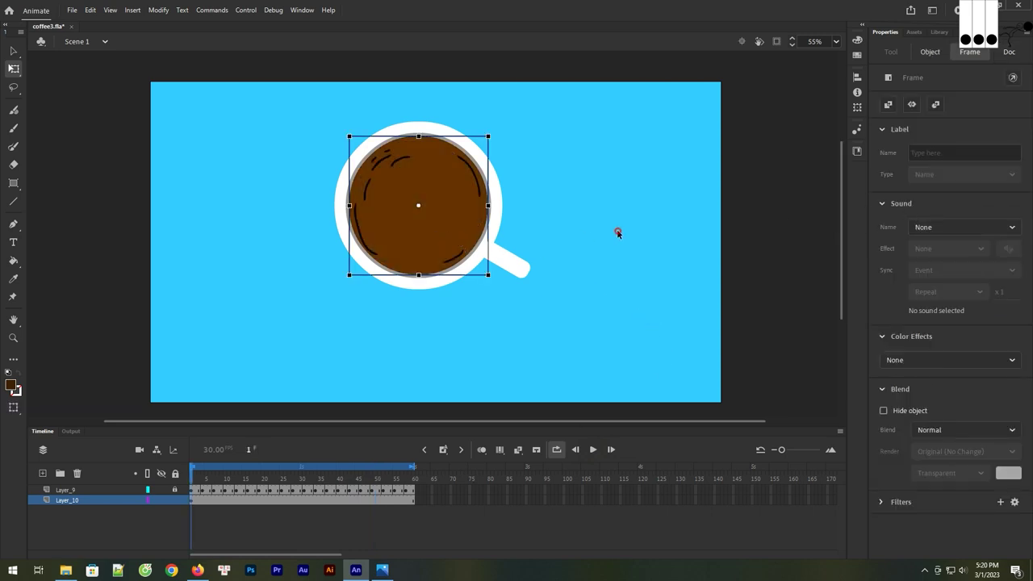
{"action": "left_click", "coordinate": [427, 234]}
{"action": "left_click", "coordinate": [886, 232]}
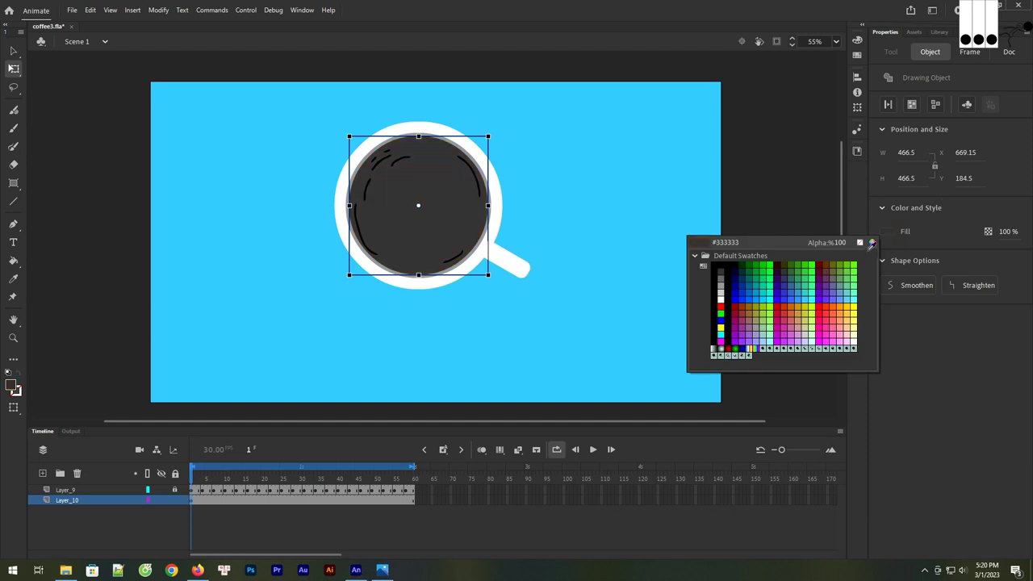
{"action": "left_click", "coordinate": [874, 239]}
{"action": "left_click_drag", "start_coordinate": [576, 295], "coordinate": [578, 308]}
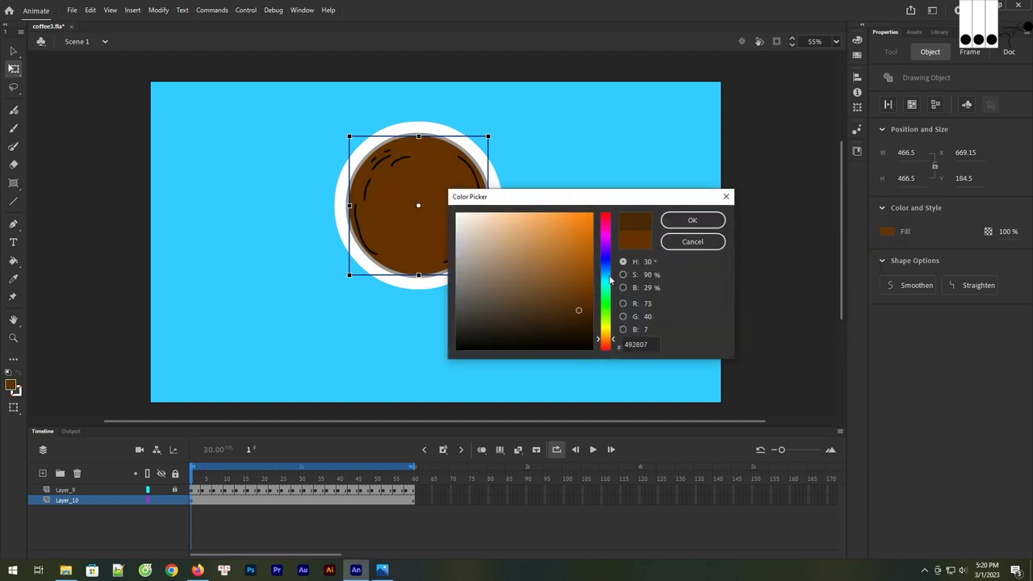
{"action": "left_click", "coordinate": [692, 220]}
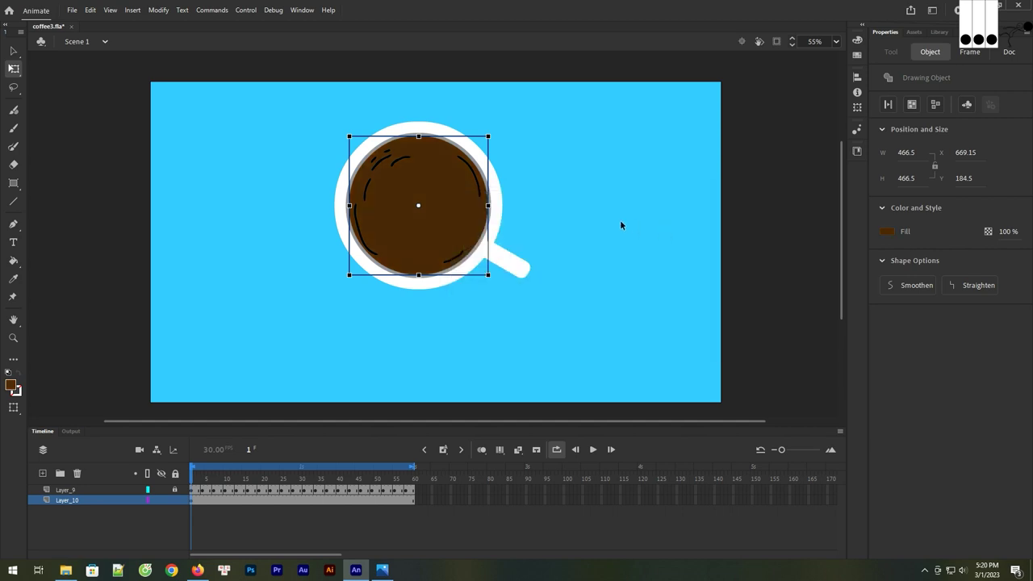
{"action": "left_click", "coordinate": [615, 216]}
{"action": "left_click", "coordinate": [593, 449]}
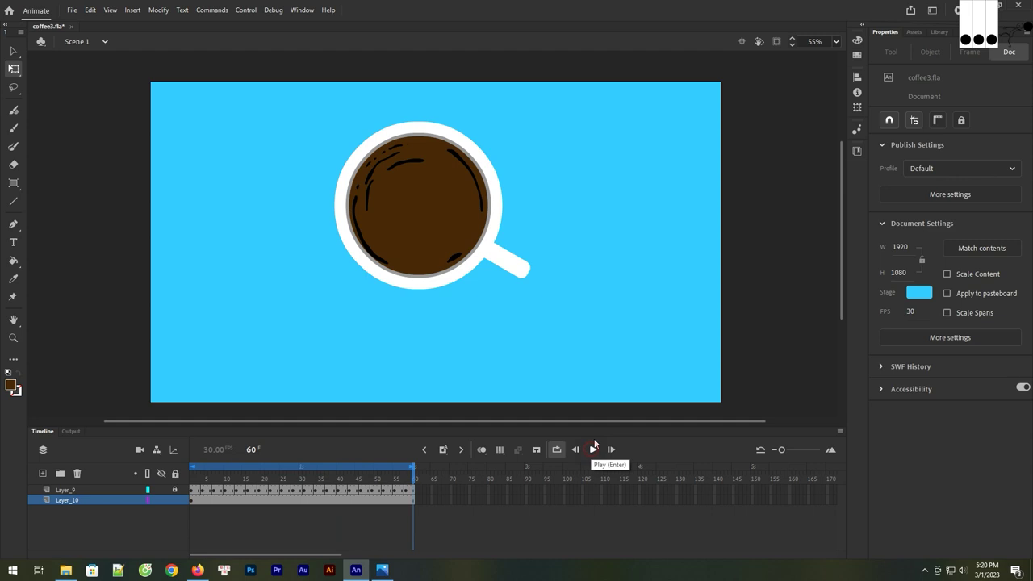
Make the curved highlight lines on Layer_9 a pale yellow
{"action": "left_click", "coordinate": [192, 491]}
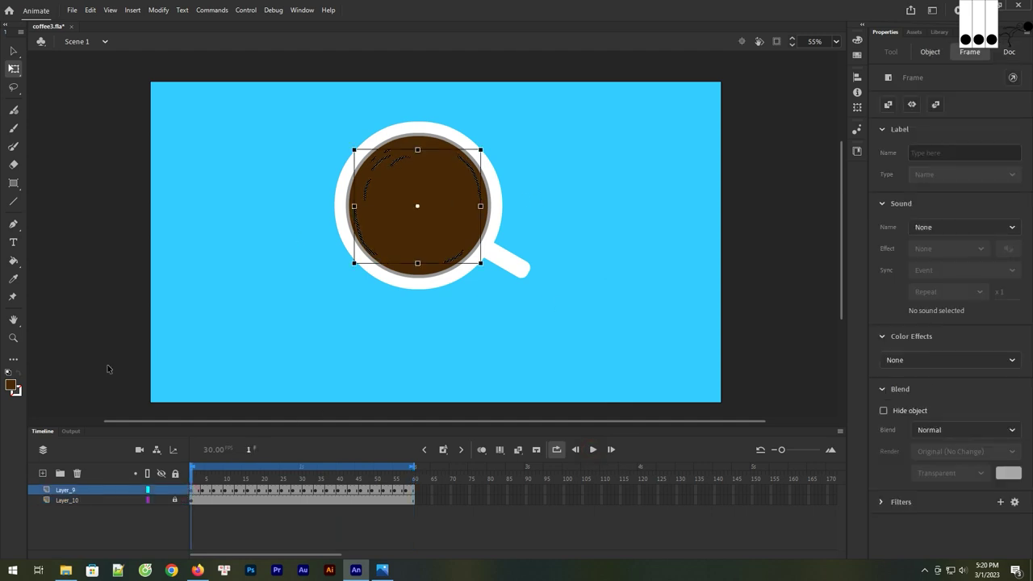
{"action": "left_click", "coordinate": [12, 386]}
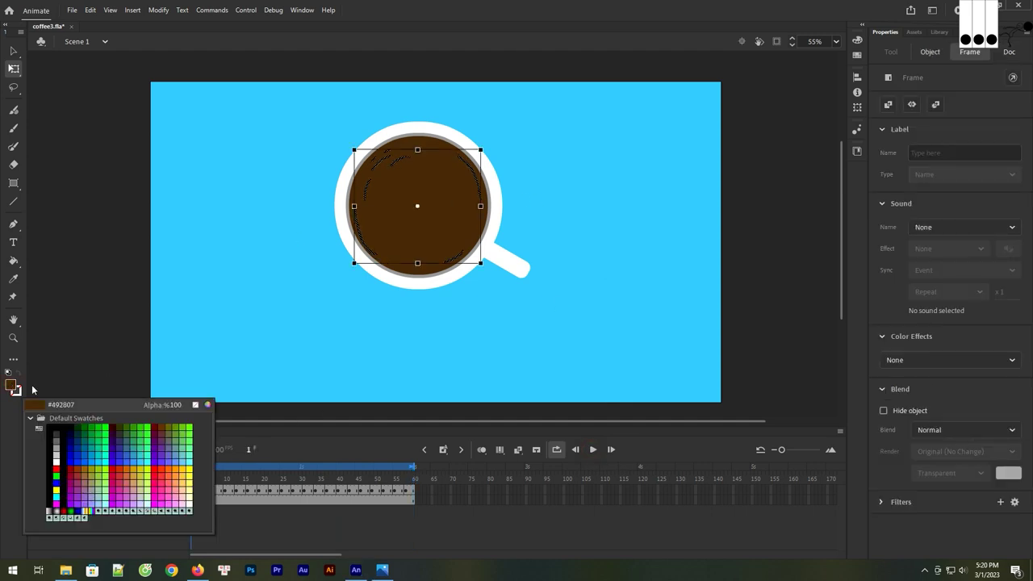
{"action": "left_click", "coordinate": [190, 481]}
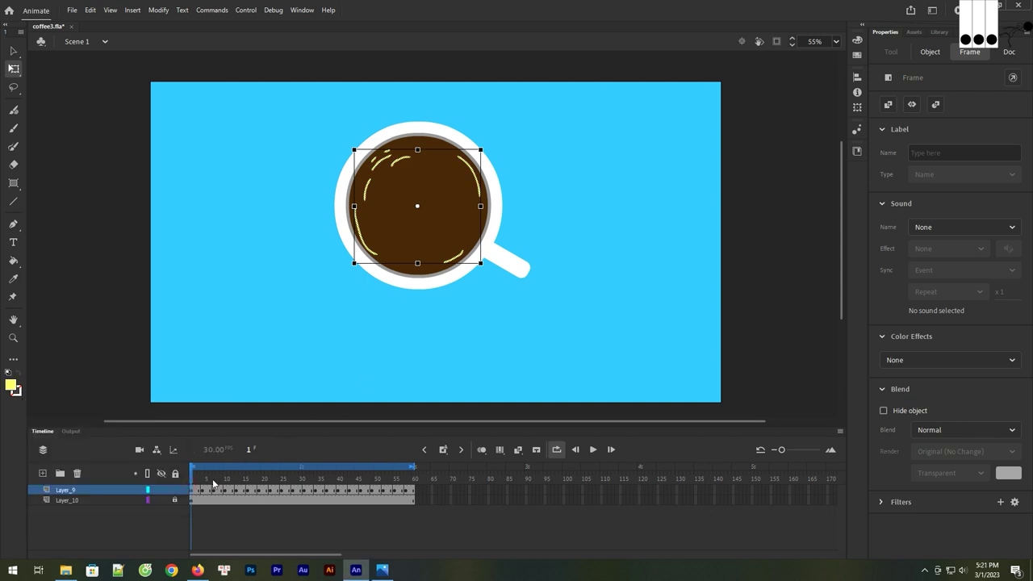
{"action": "left_click", "coordinate": [12, 386]}
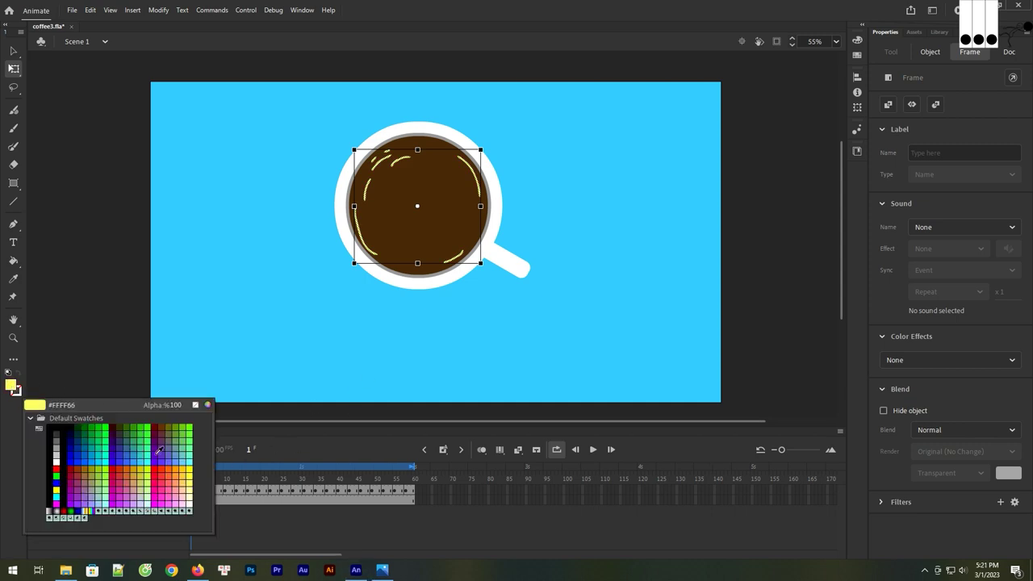
{"action": "left_click", "coordinate": [191, 494]}
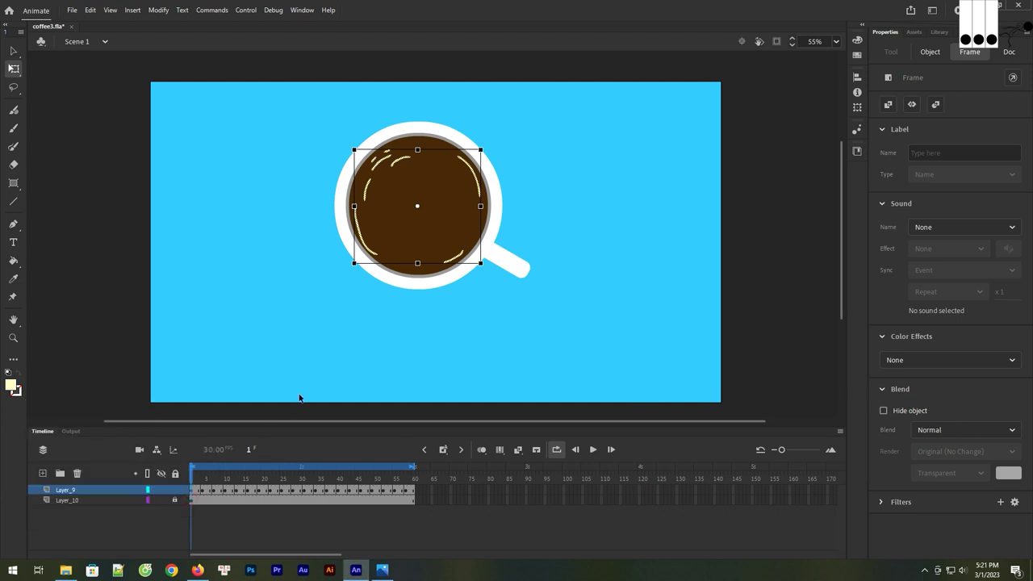
Make the swirl cream #FFFFCC on keyframes 4 through 16
{"action": "left_click", "coordinate": [203, 492]}
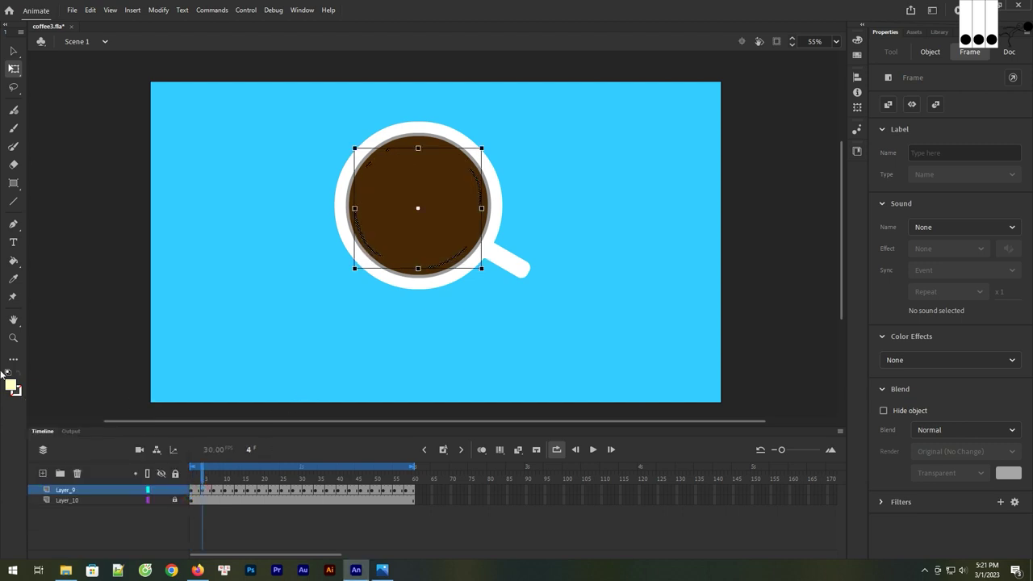
{"action": "left_click", "coordinate": [15, 391]}
{"action": "key", "text": "Escape"}
{"action": "key", "text": "period"}
{"action": "key", "text": "period"}
{"action": "key", "text": "period"}
{"action": "left_click", "coordinate": [18, 390]}
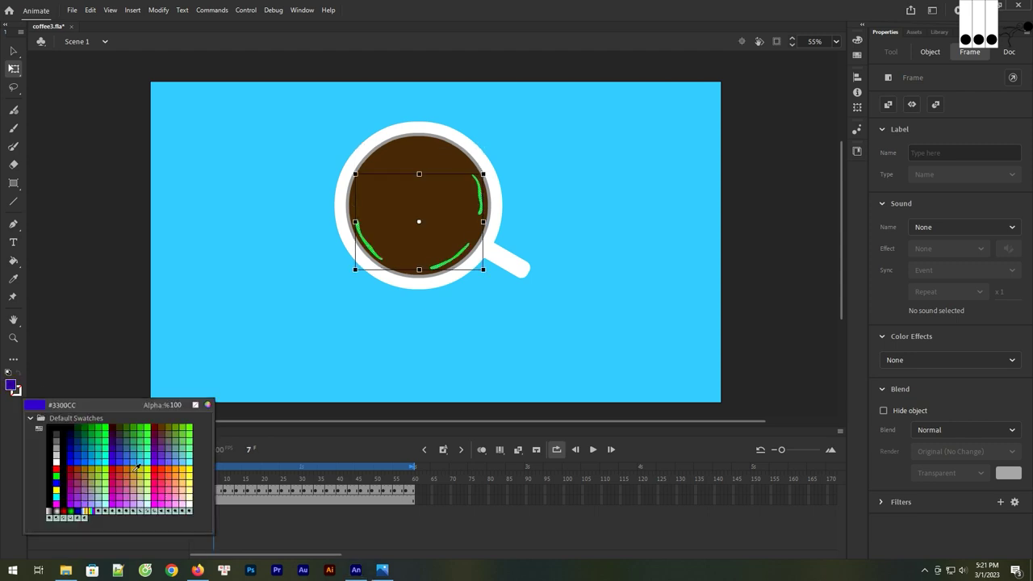
{"action": "key", "text": "Escape"}
{"action": "key", "text": "period"}
{"action": "key", "text": "period"}
{"action": "key", "text": "period"}
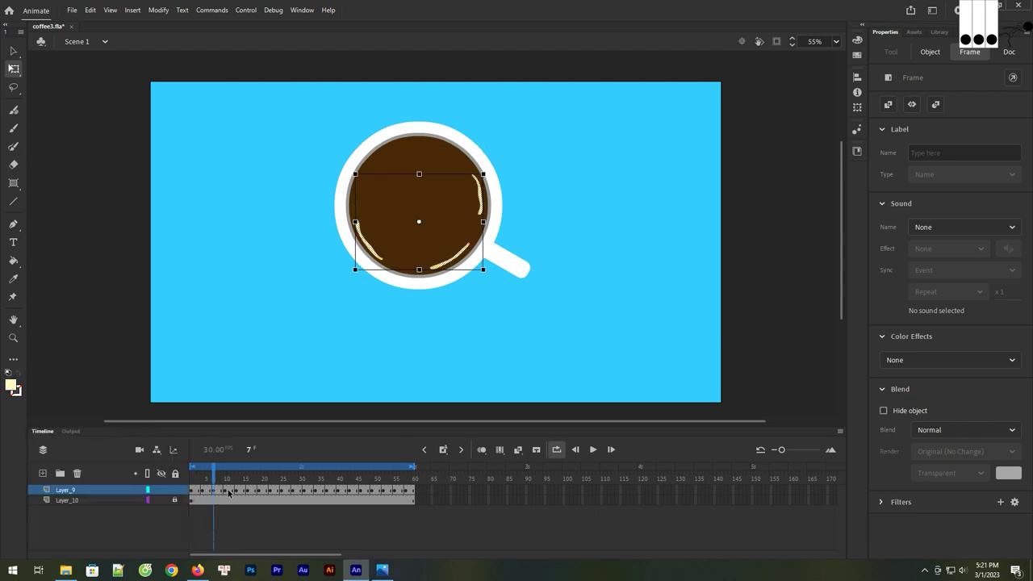
{"action": "left_click", "coordinate": [16, 390]}
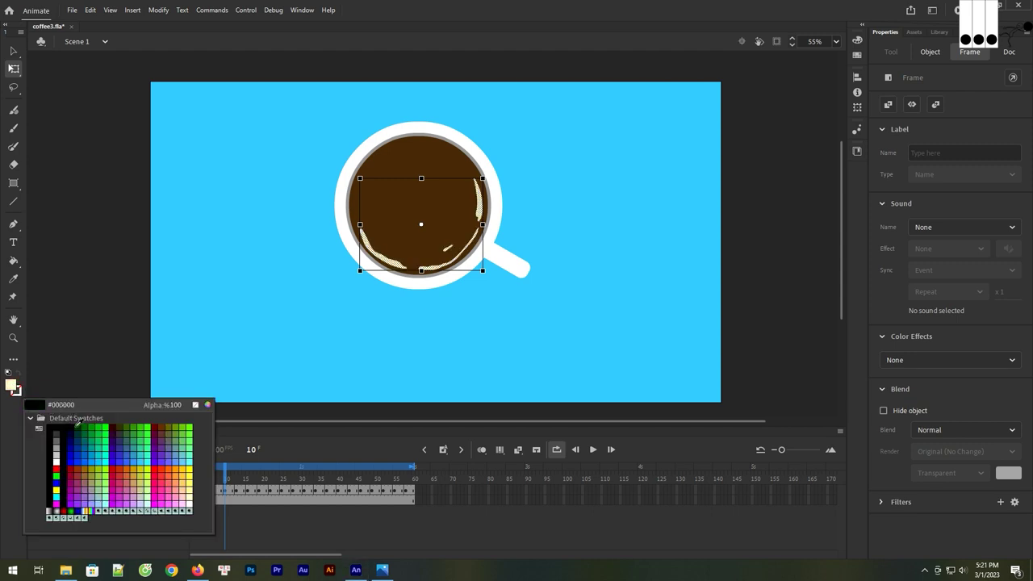
{"action": "left_click", "coordinate": [195, 495]}
{"action": "left_click", "coordinate": [238, 491]}
{"action": "left_click", "coordinate": [15, 389]}
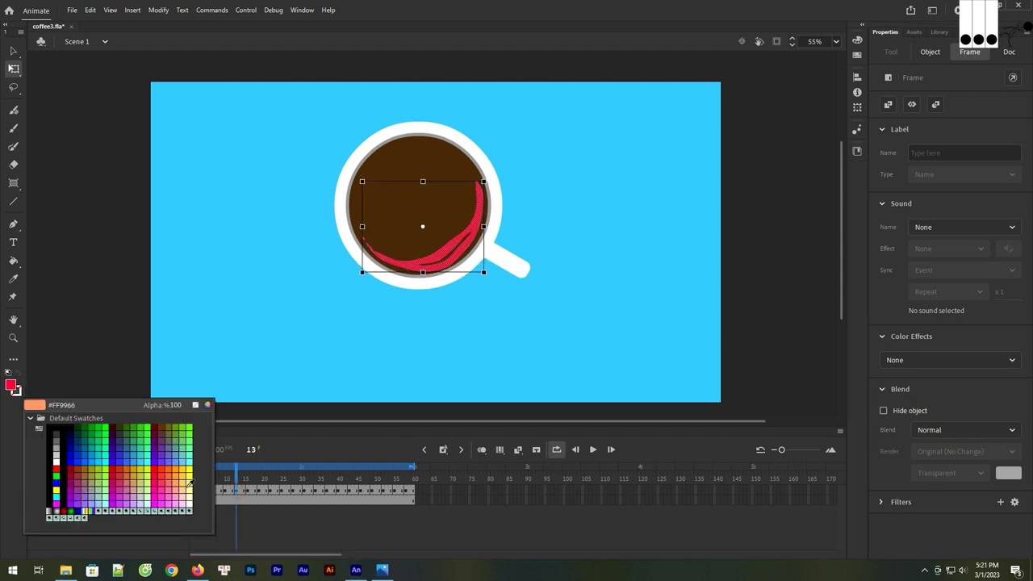
{"action": "left_click", "coordinate": [191, 492]}
{"action": "left_click", "coordinate": [248, 492]}
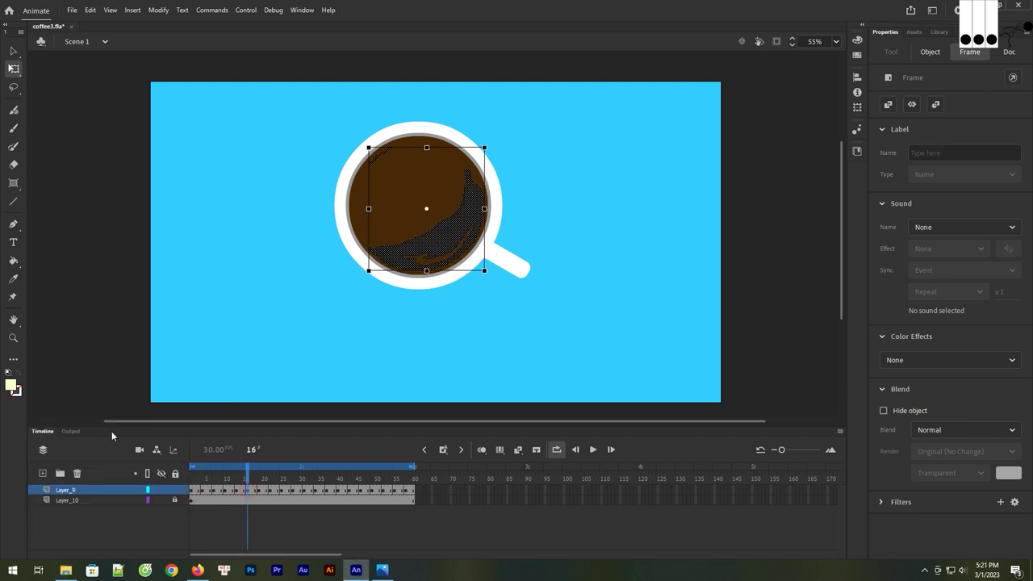
{"action": "left_click", "coordinate": [16, 389]}
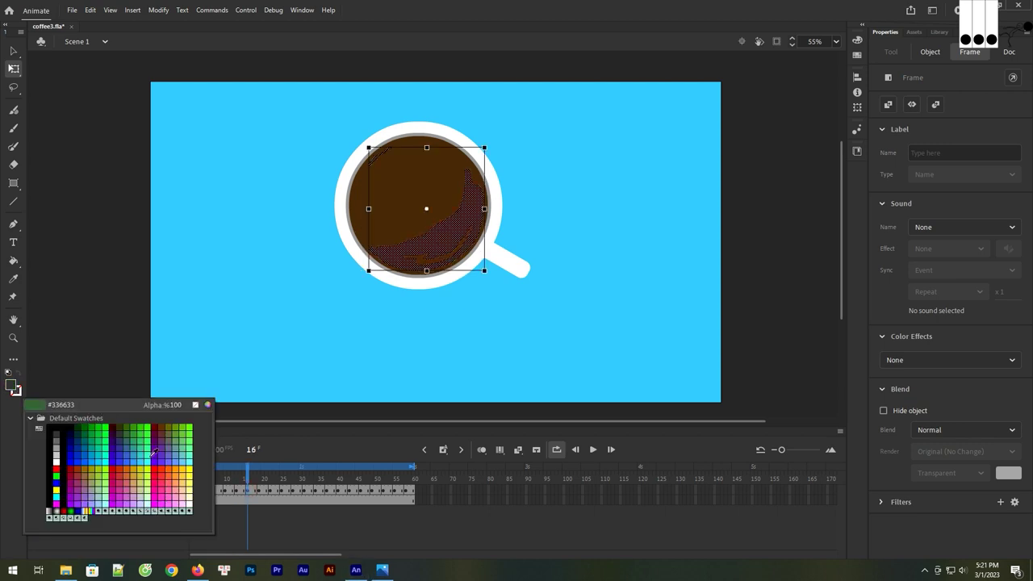
{"action": "left_click", "coordinate": [194, 491]}
Make the swirl fill cream on keyframes 19, 22, 25, 28 and 31
{"action": "left_click", "coordinate": [259, 492]}
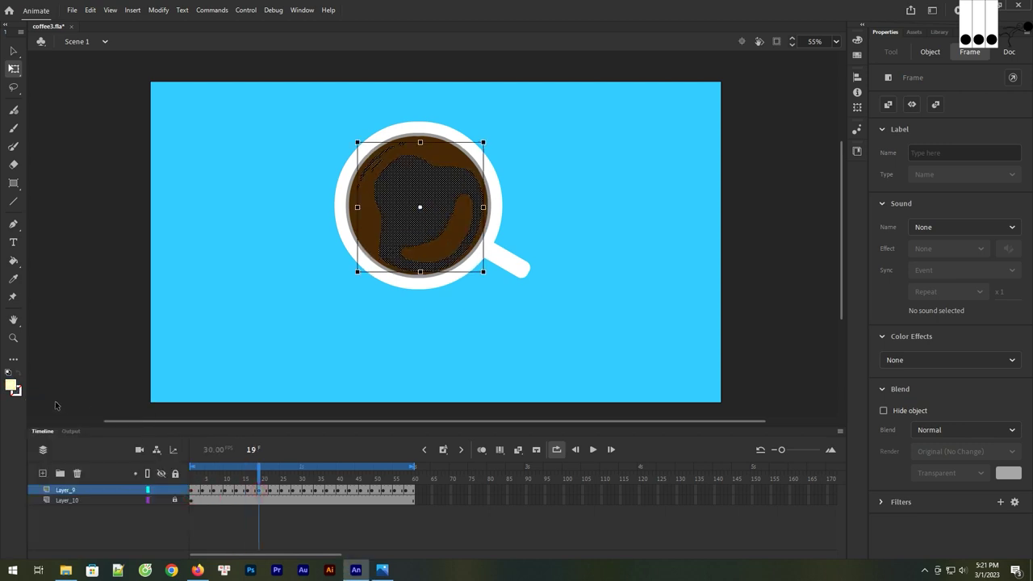
{"action": "left_click", "coordinate": [14, 387]}
{"action": "left_click", "coordinate": [193, 493]}
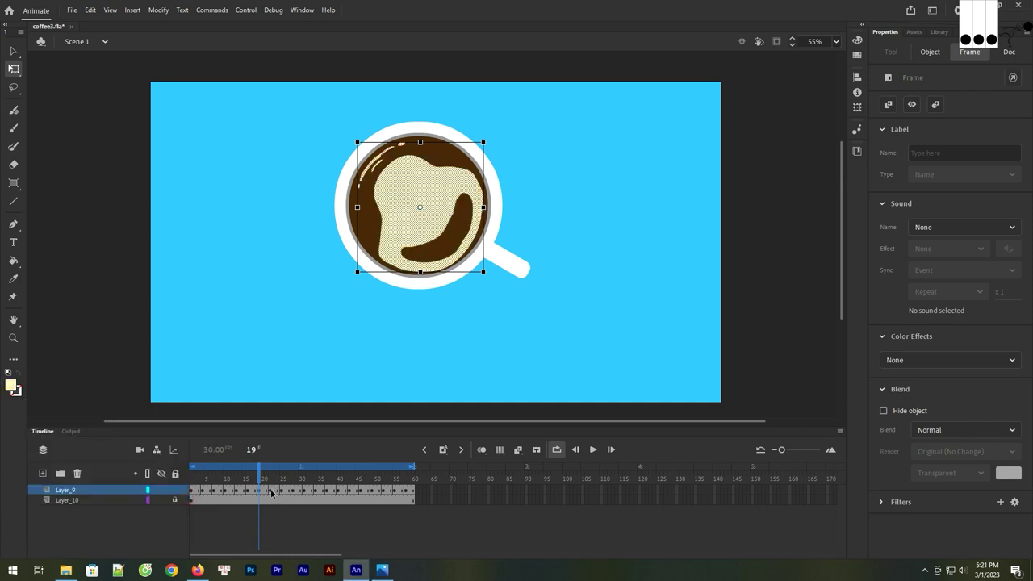
{"action": "left_click", "coordinate": [270, 490]}
{"action": "left_click", "coordinate": [14, 388]}
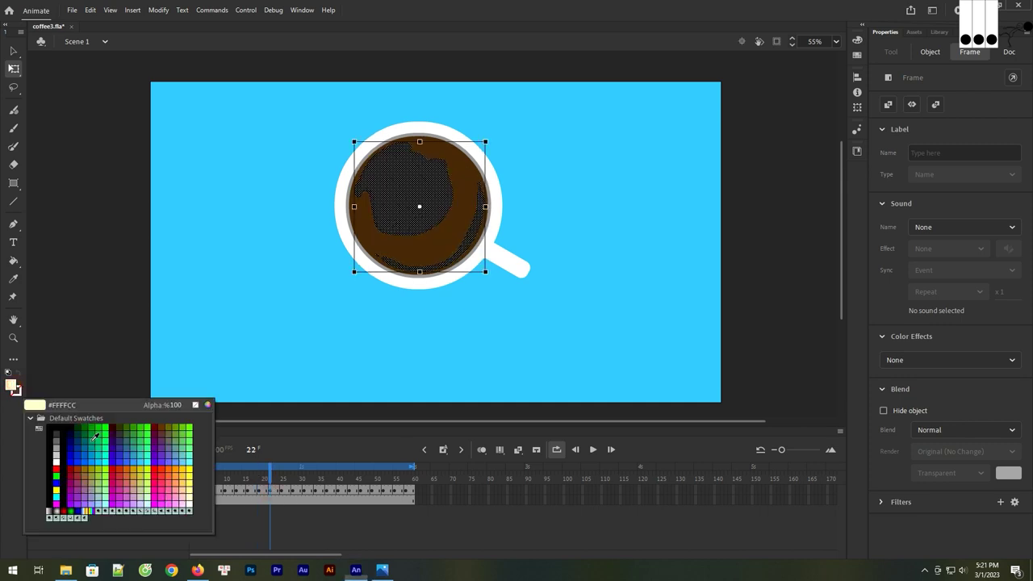
{"action": "left_click", "coordinate": [194, 493]}
{"action": "left_click", "coordinate": [284, 491]}
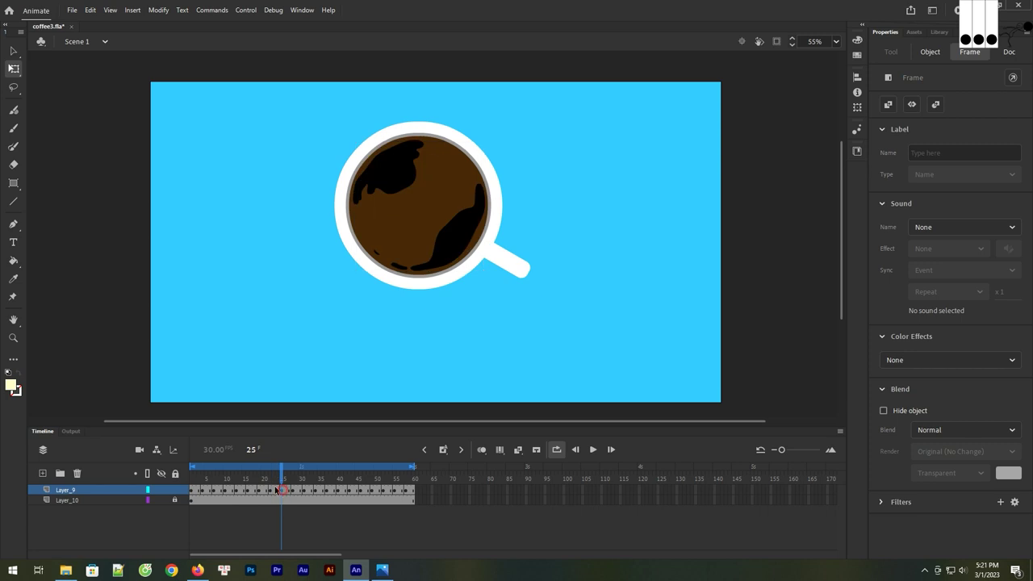
{"action": "left_click", "coordinate": [13, 388]}
{"action": "left_click", "coordinate": [192, 494]}
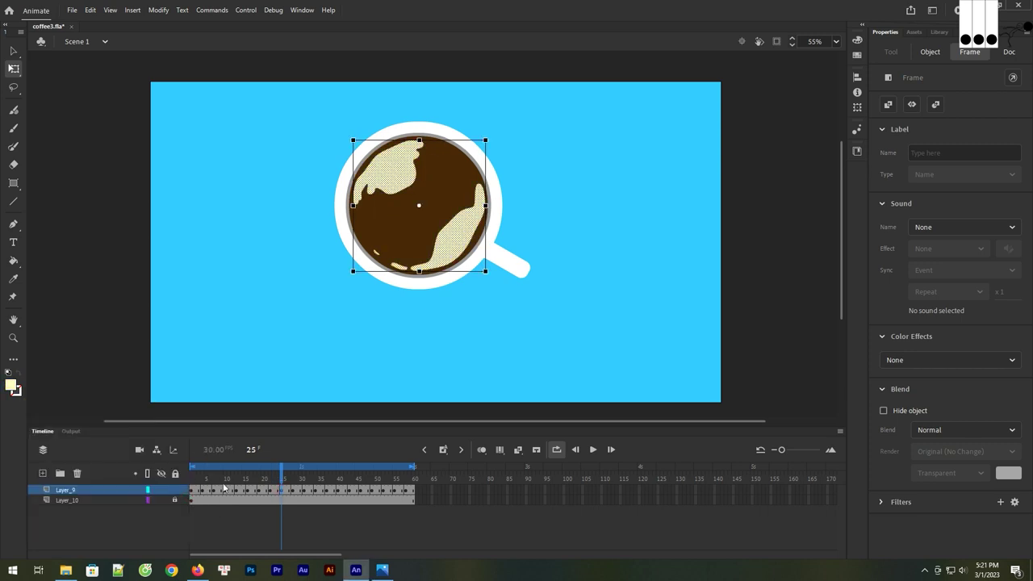
{"action": "left_click", "coordinate": [294, 495]}
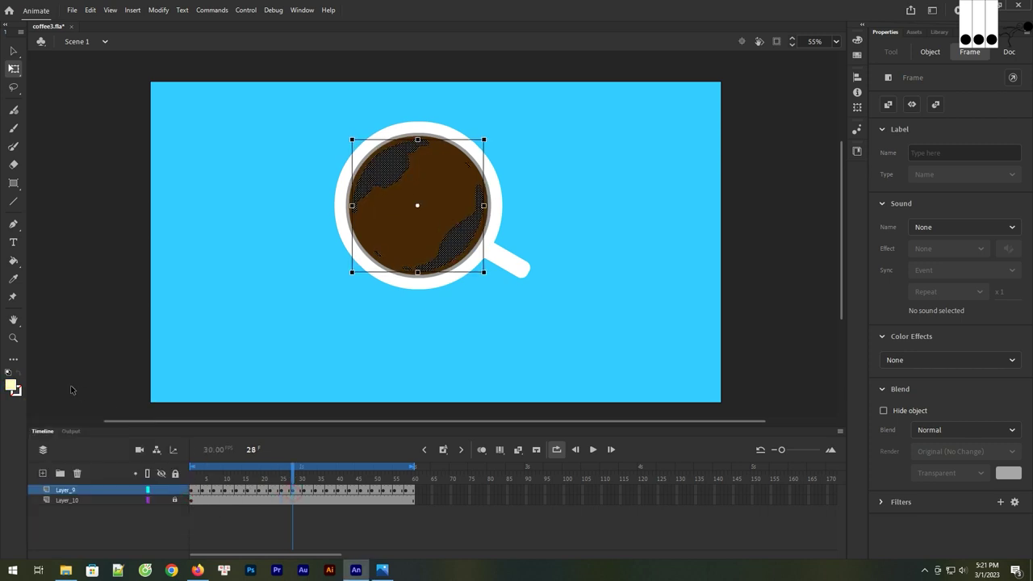
{"action": "left_click", "coordinate": [14, 387]}
{"action": "left_click", "coordinate": [192, 501]}
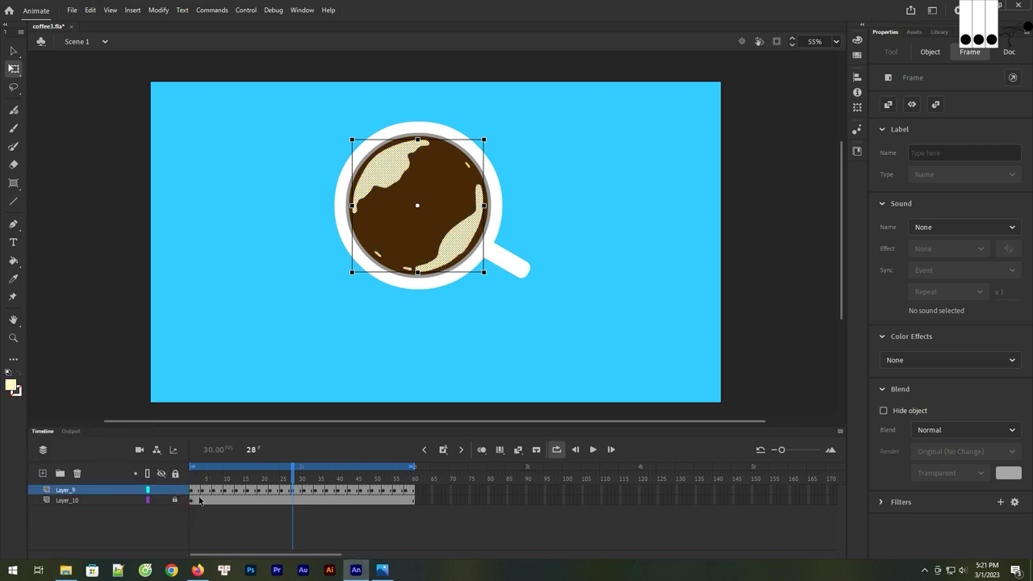
{"action": "left_click", "coordinate": [305, 494]}
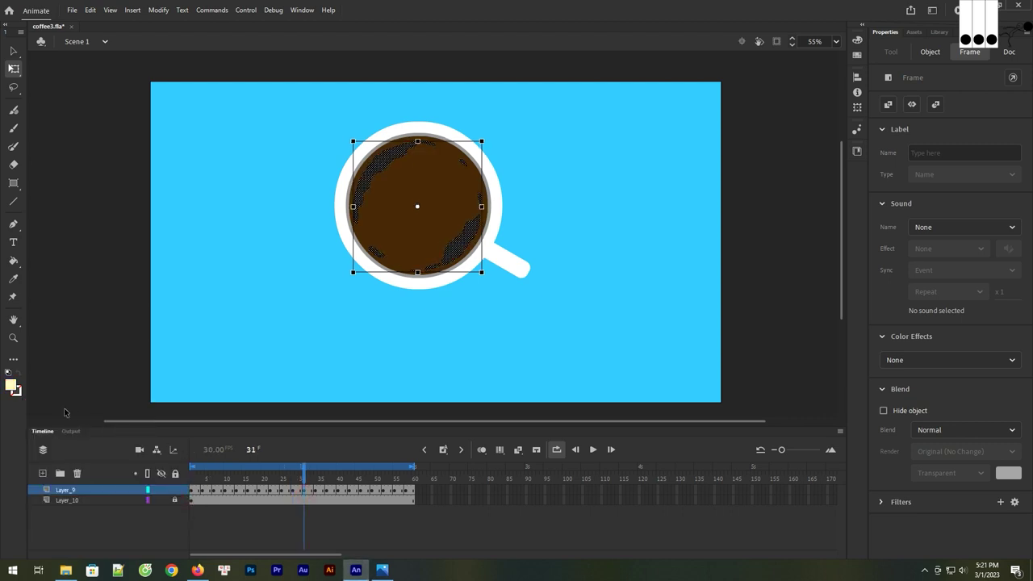
{"action": "left_click", "coordinate": [14, 387]}
{"action": "left_click", "coordinate": [192, 500]}
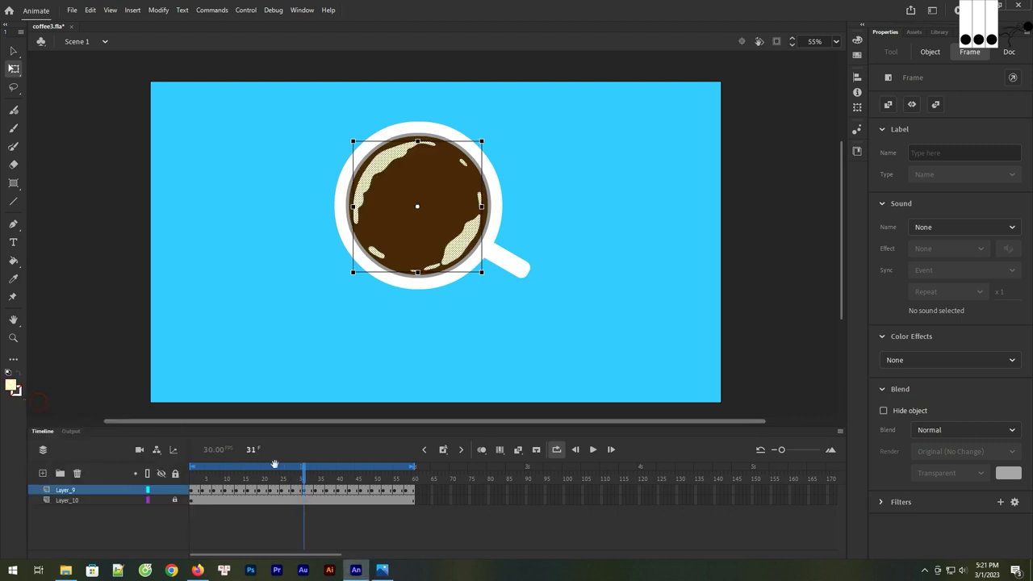
Make the swirl fill cream on keyframes 34, 37, 40 and 43
{"action": "left_click", "coordinate": [316, 494]}
{"action": "left_click", "coordinate": [14, 387]}
{"action": "left_click", "coordinate": [192, 500]}
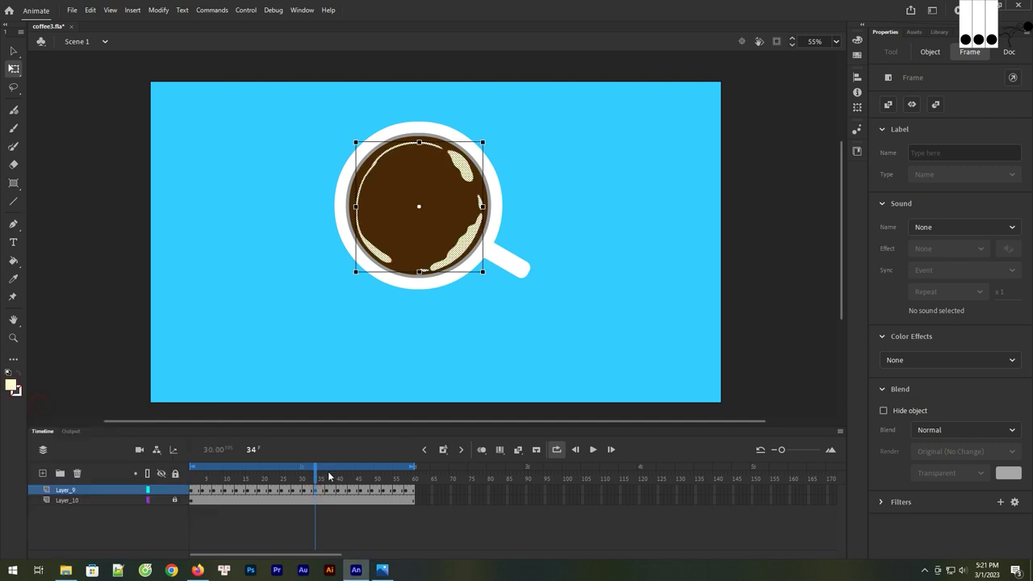
{"action": "left_click", "coordinate": [326, 493]}
{"action": "left_click", "coordinate": [14, 388]}
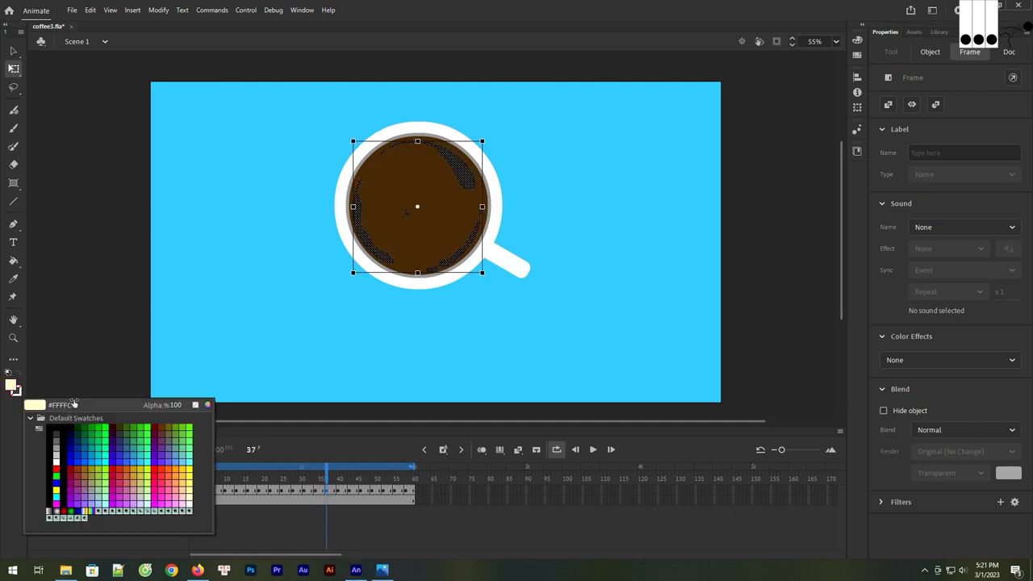
{"action": "left_click", "coordinate": [192, 501]}
{"action": "left_click", "coordinate": [337, 493]}
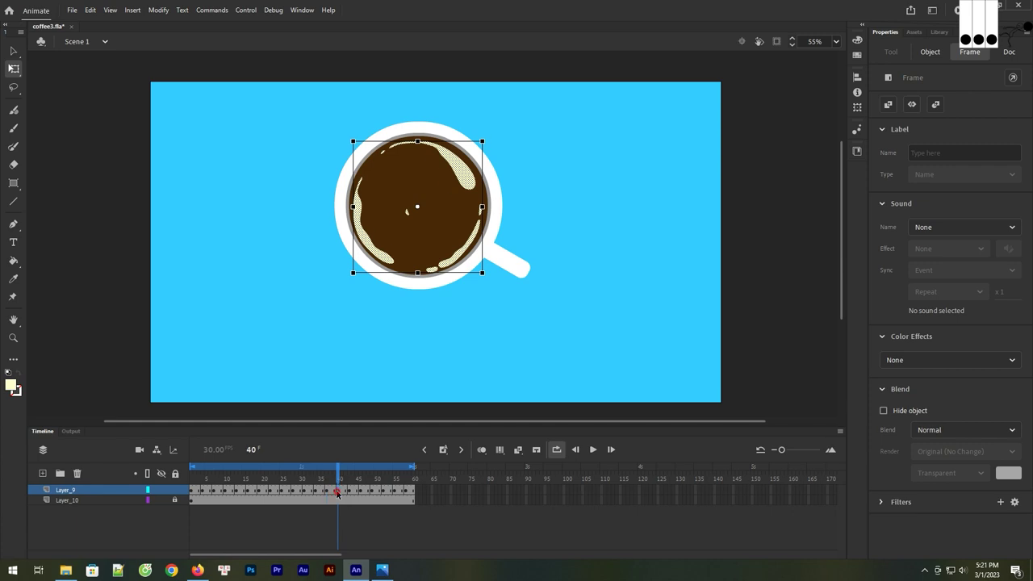
{"action": "left_click", "coordinate": [13, 387]}
{"action": "left_click", "coordinate": [192, 500]}
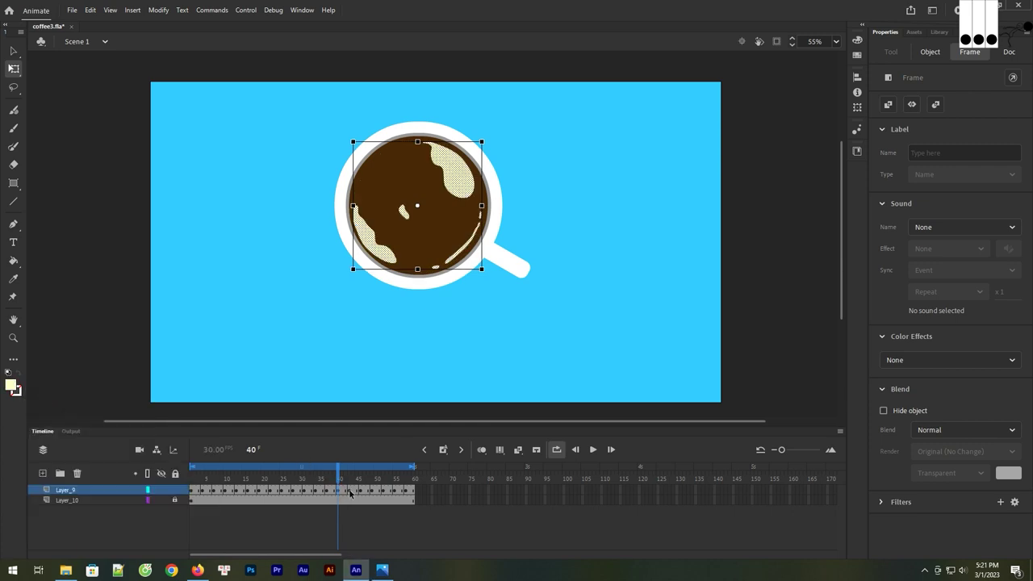
{"action": "left_click", "coordinate": [349, 493]}
{"action": "left_click", "coordinate": [14, 387]}
{"action": "left_click", "coordinate": [192, 501]}
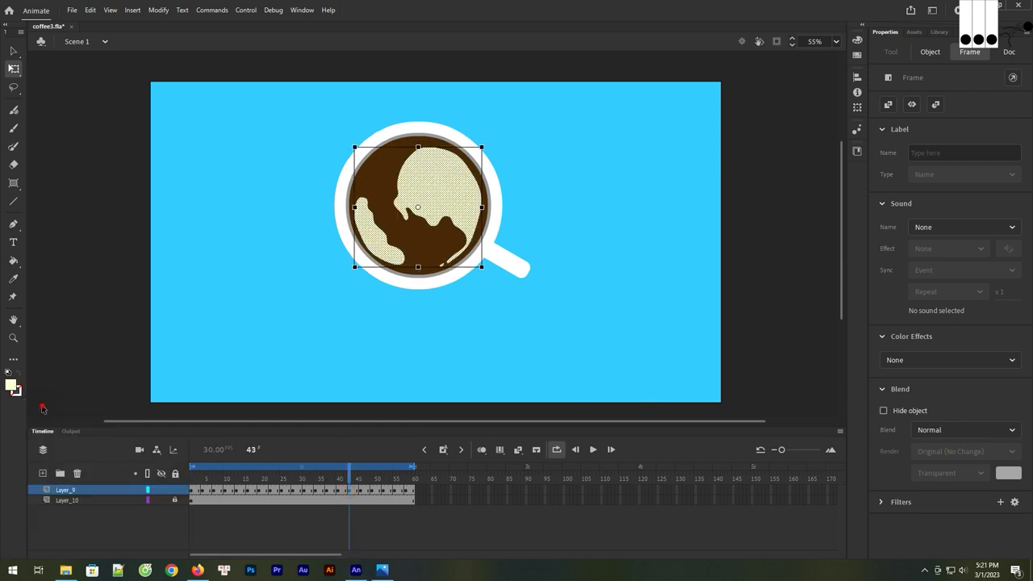
Make the swirl fill cream on keyframes 46, 49, 52, 55 and 58, then deselect
{"action": "left_click", "coordinate": [358, 482]}
{"action": "left_click", "coordinate": [361, 489]}
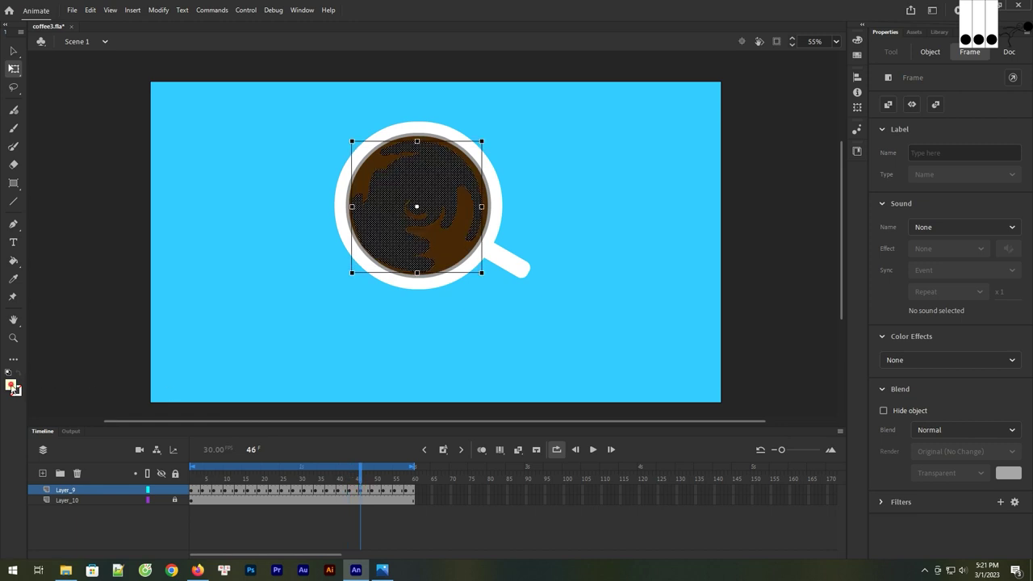
{"action": "left_click", "coordinate": [14, 387]}
{"action": "left_click", "coordinate": [39, 406]}
{"action": "left_click", "coordinate": [374, 482]}
{"action": "left_click", "coordinate": [374, 489]}
{"action": "left_click", "coordinate": [14, 387]}
{"action": "left_click", "coordinate": [39, 406]}
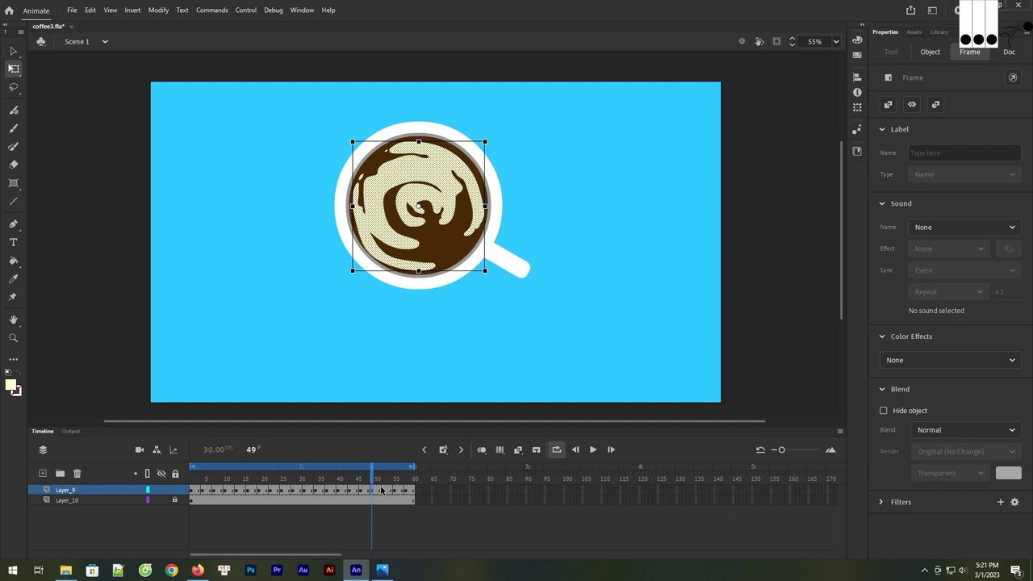
{"action": "left_click", "coordinate": [383, 490]}
{"action": "left_click", "coordinate": [13, 386]}
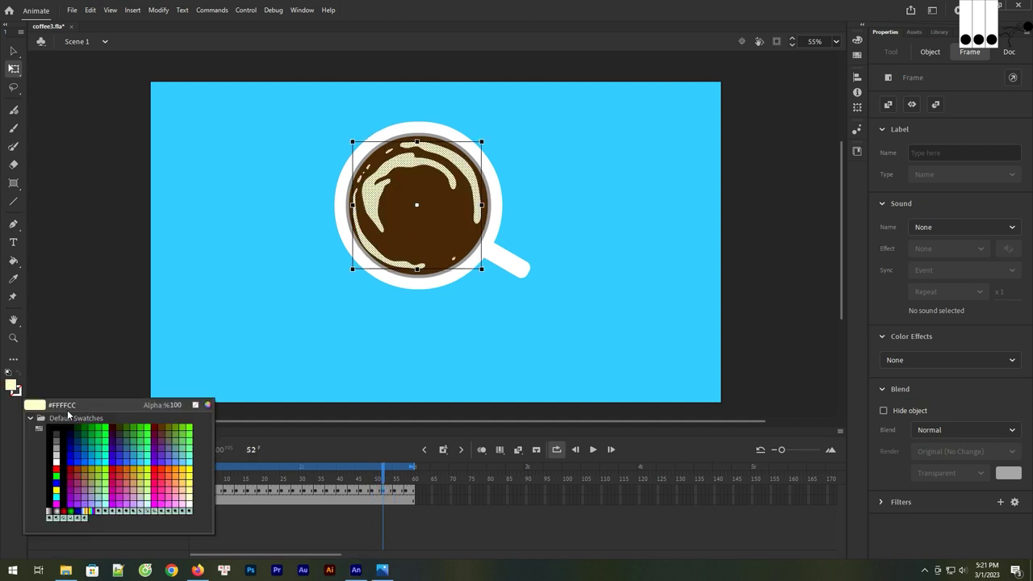
{"action": "left_click", "coordinate": [39, 405]}
{"action": "left_click", "coordinate": [395, 489]}
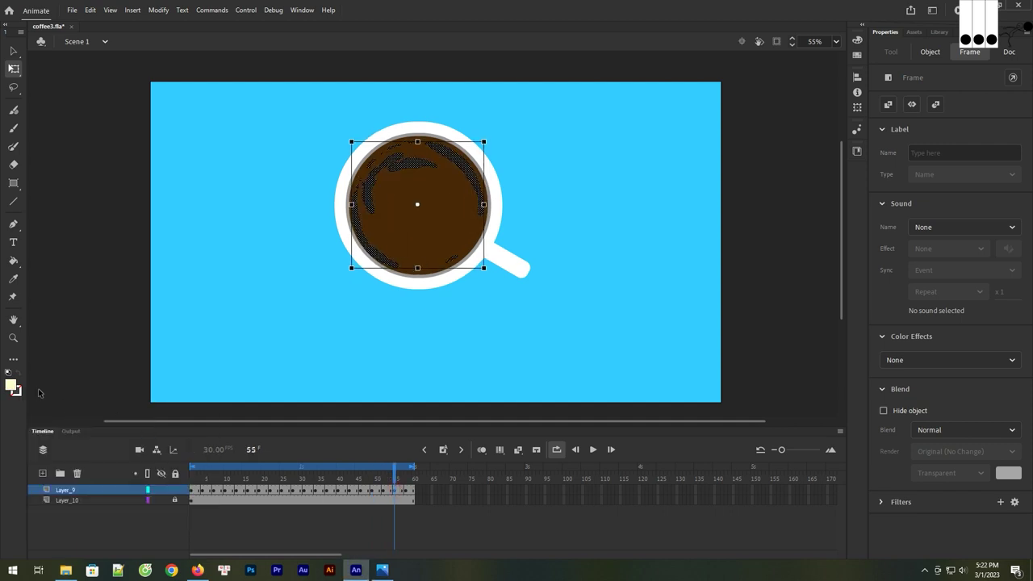
{"action": "left_click", "coordinate": [13, 387]}
{"action": "left_click", "coordinate": [37, 402]}
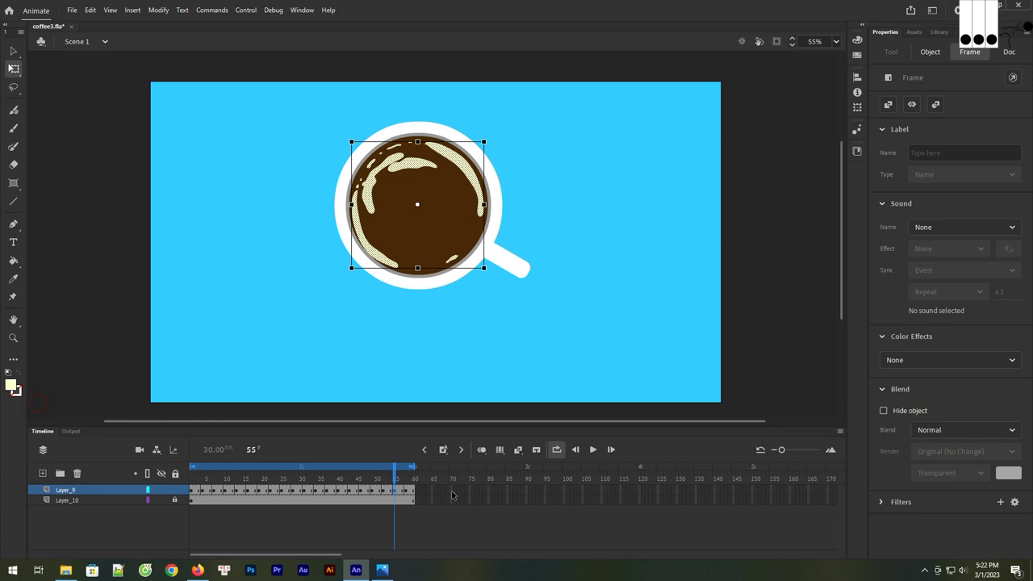
{"action": "left_click", "coordinate": [406, 492]}
{"action": "left_click", "coordinate": [13, 386]}
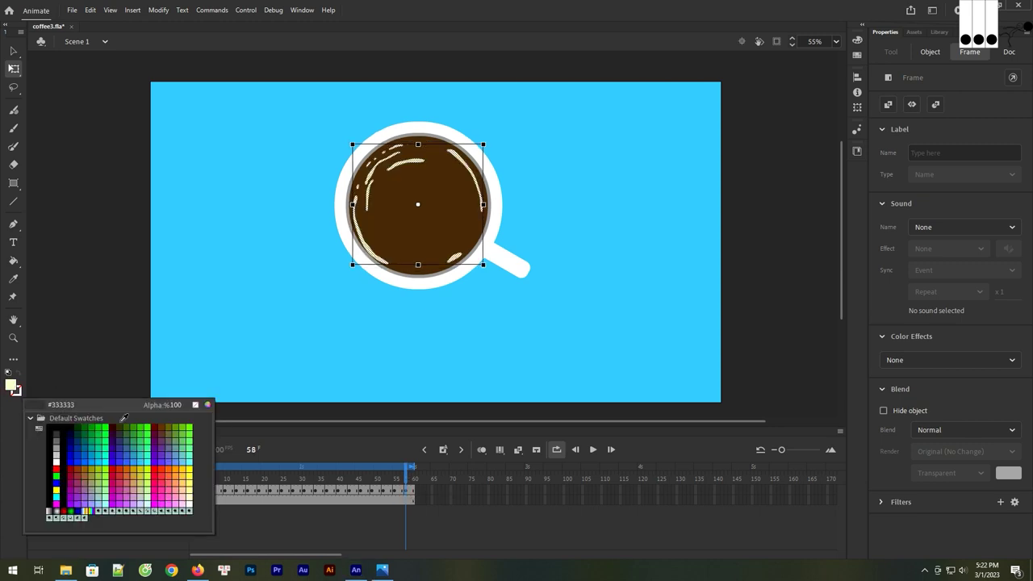
{"action": "left_click", "coordinate": [37, 406]}
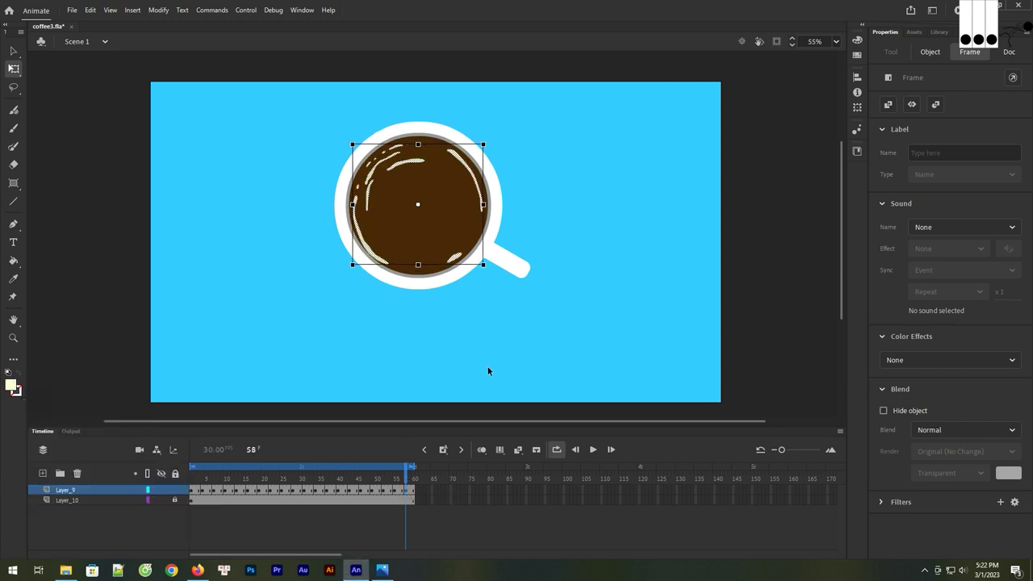
{"action": "left_click", "coordinate": [496, 332]}
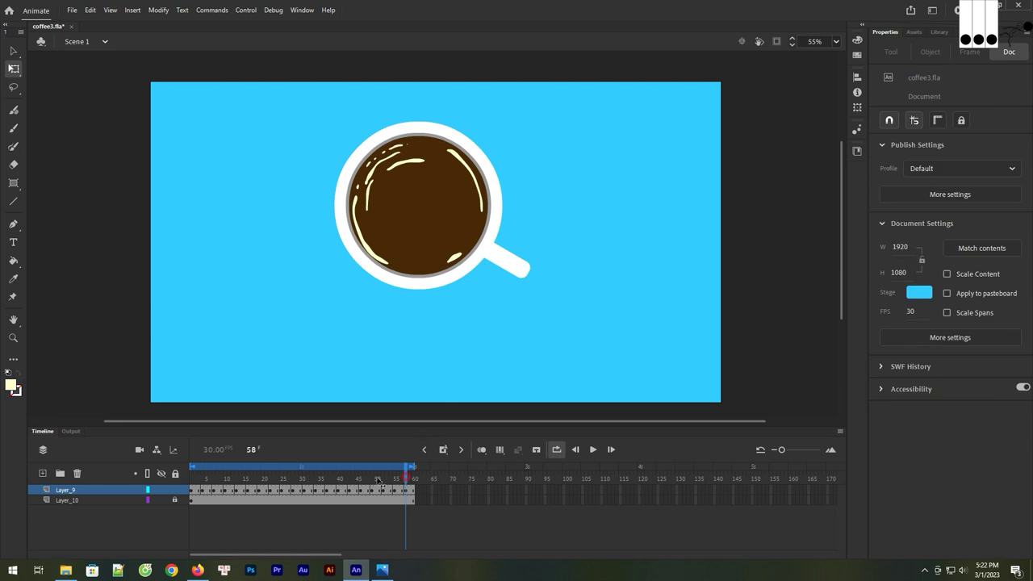
{"action": "left_click", "coordinate": [593, 449]}
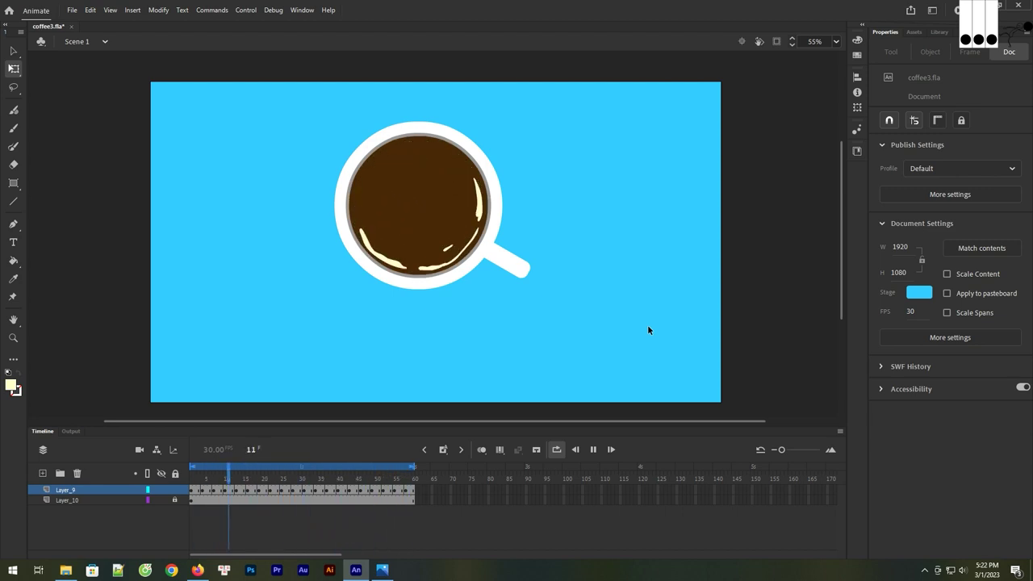
{"action": "left_click", "coordinate": [592, 450]}
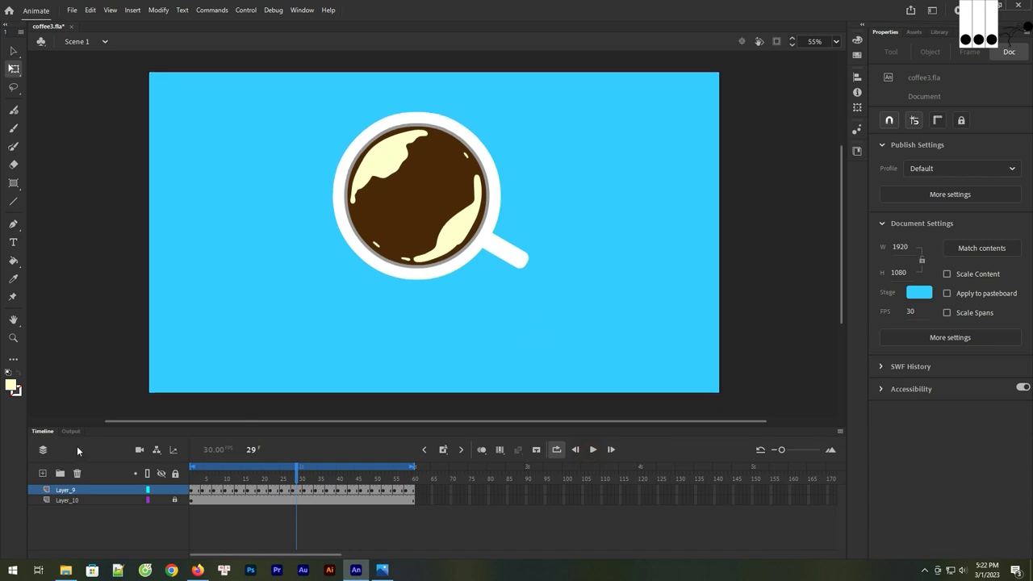
Rename Layer_9 to coffee and the cup's layer to cup
{"action": "double_click", "coordinate": [86, 489]}
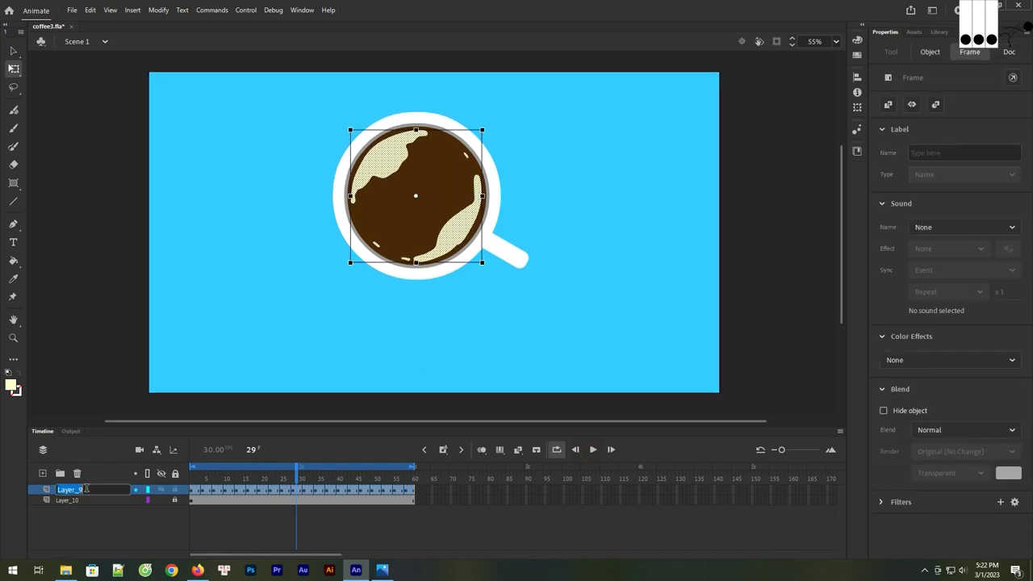
{"action": "type", "text": "coff"}
{"action": "type", "text": "e"}
{"action": "key", "text": "Return"}
{"action": "double_click", "coordinate": [79, 501]}
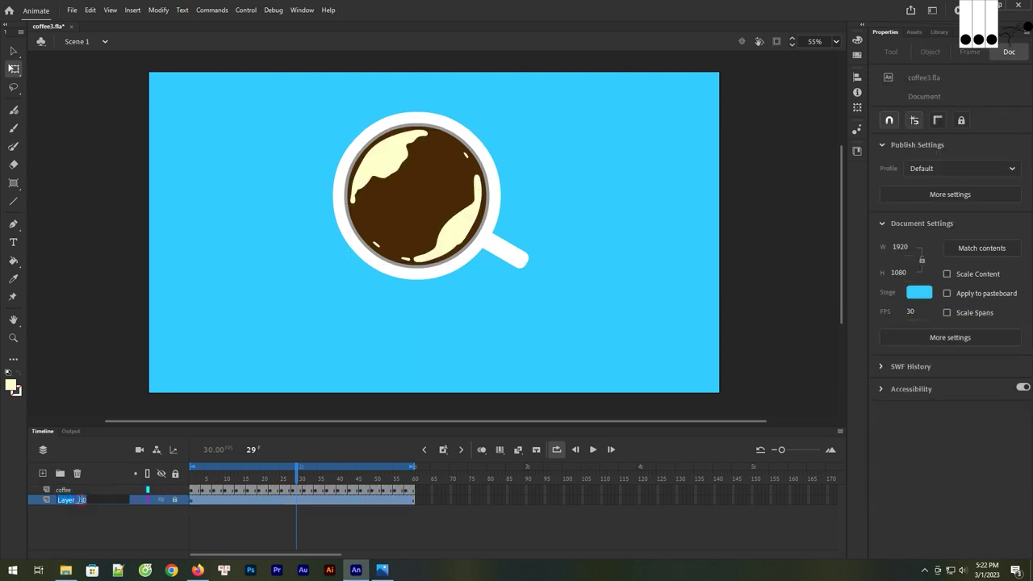
{"action": "type", "text": "cup"}
{"action": "key", "text": "Return"}
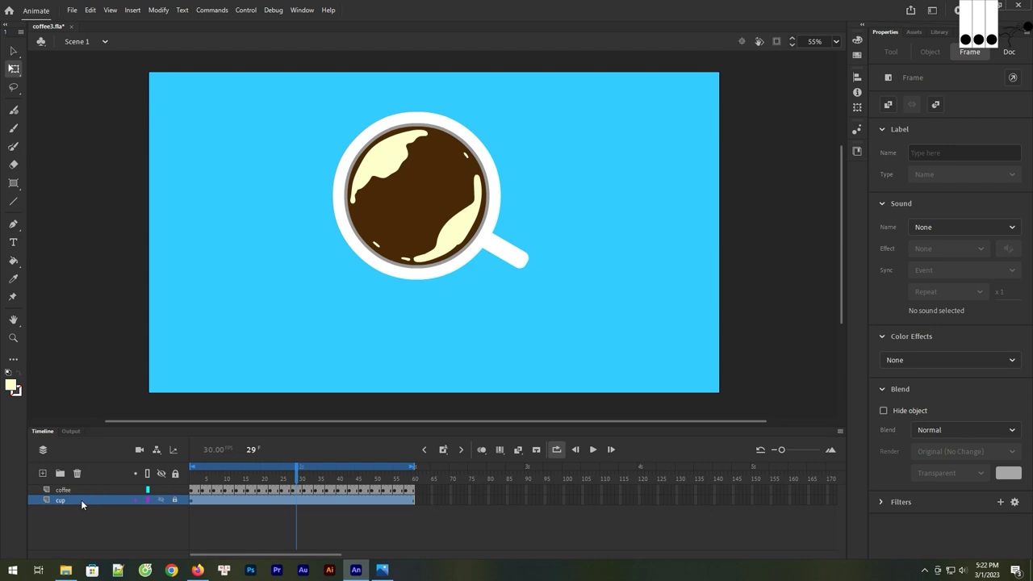
Add a new layer named shadow beneath the cup layer and return to frame 1
{"action": "left_click", "coordinate": [42, 473]}
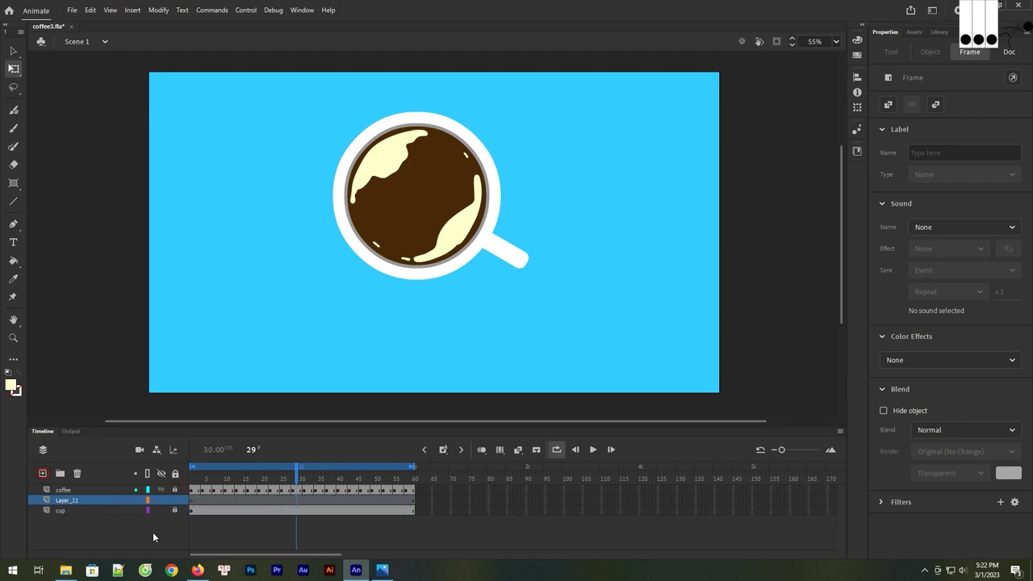
{"action": "left_click", "coordinate": [104, 513]}
{"action": "double_click", "coordinate": [92, 510]}
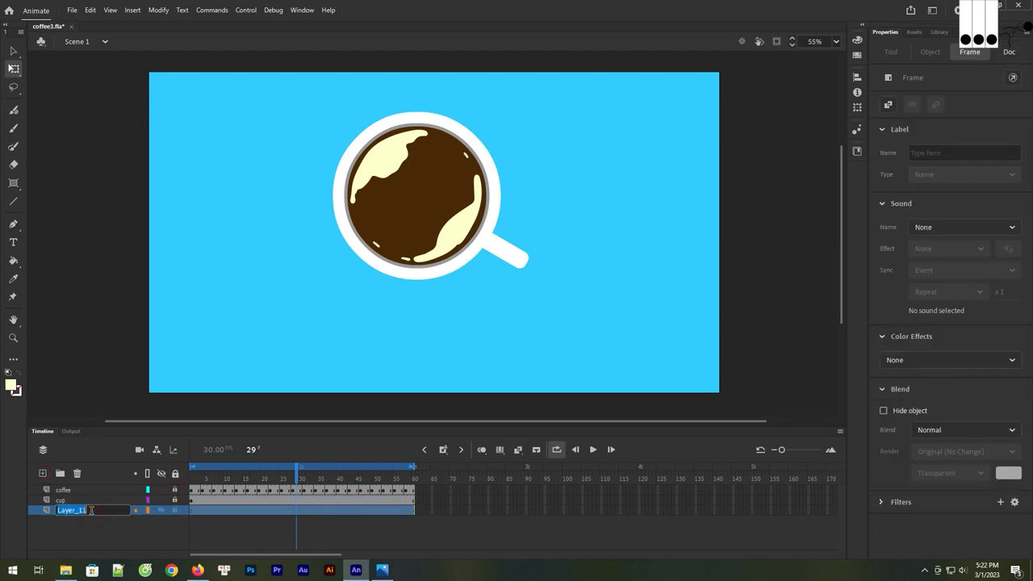
{"action": "type", "text": "shadow"}
{"action": "key", "text": "Return"}
{"action": "left_click", "coordinate": [195, 510]}
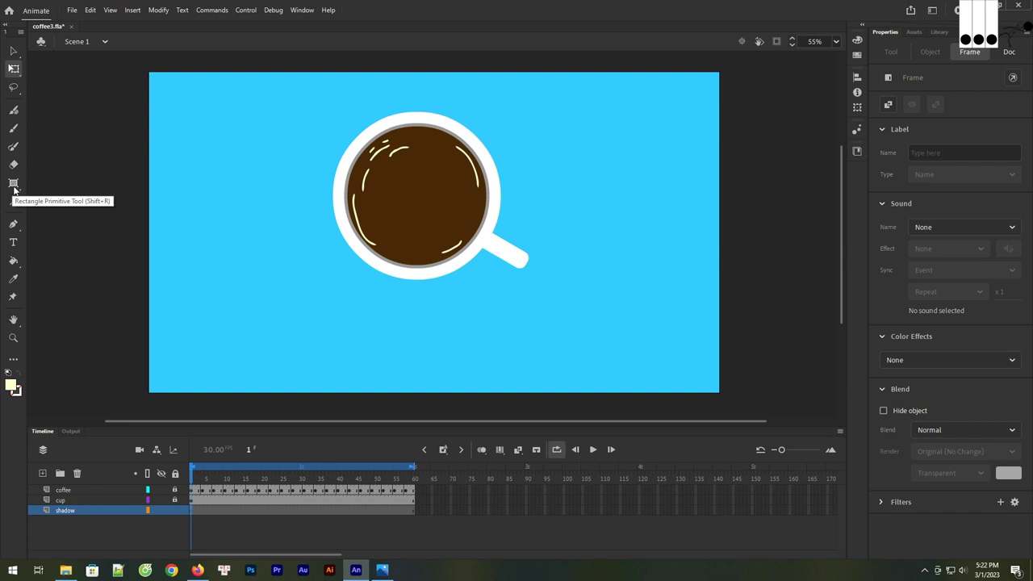
{"action": "left_click_drag", "start_coordinate": [14, 186], "coordinate": [70, 179]}
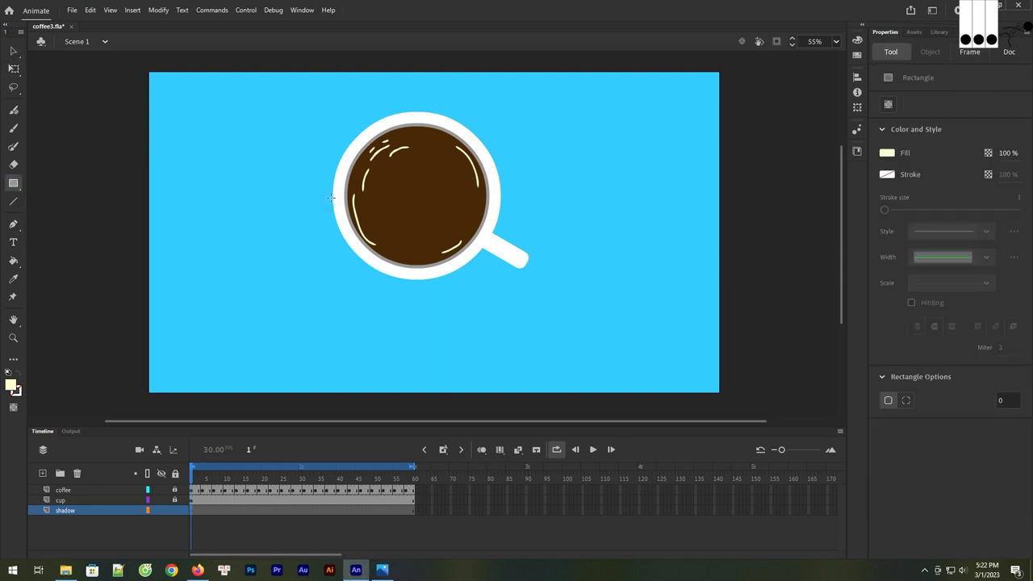
{"action": "left_click_drag", "start_coordinate": [333, 192], "coordinate": [497, 372]}
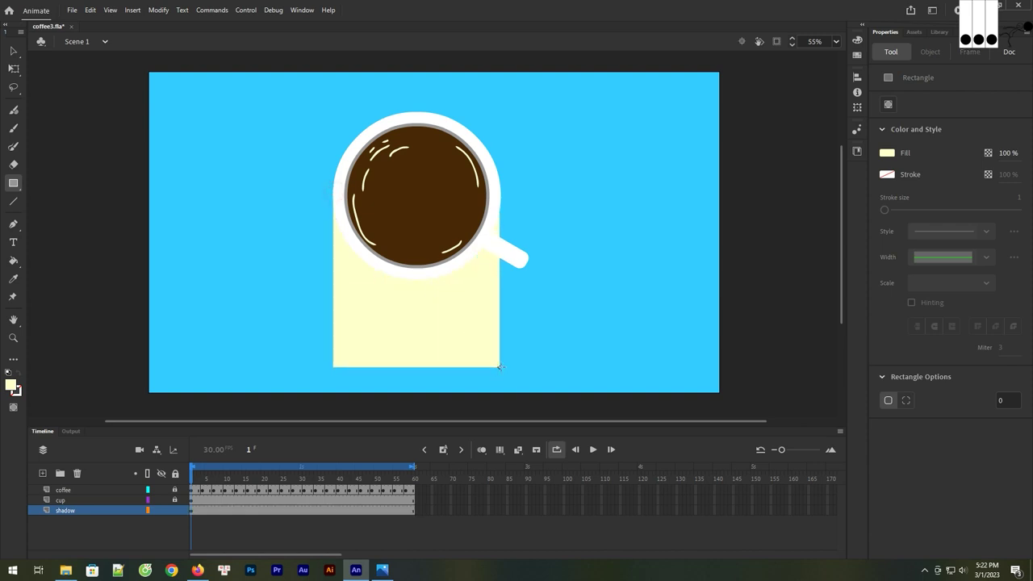
{"action": "left_click_drag", "start_coordinate": [497, 372], "coordinate": [499, 360]}
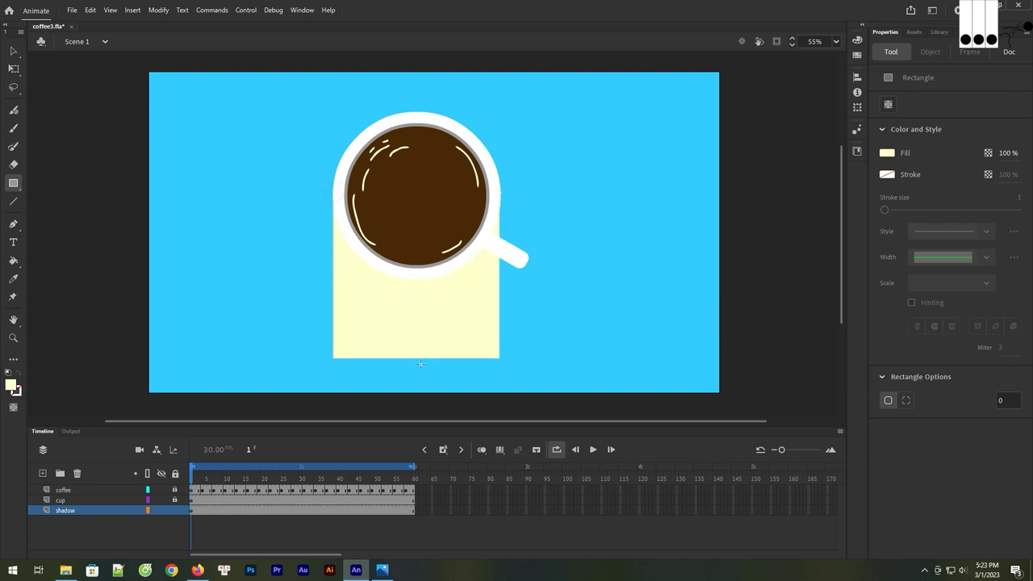
{"action": "key", "text": "v"}
{"action": "left_click_drag", "start_coordinate": [415, 358], "coordinate": [415, 390]}
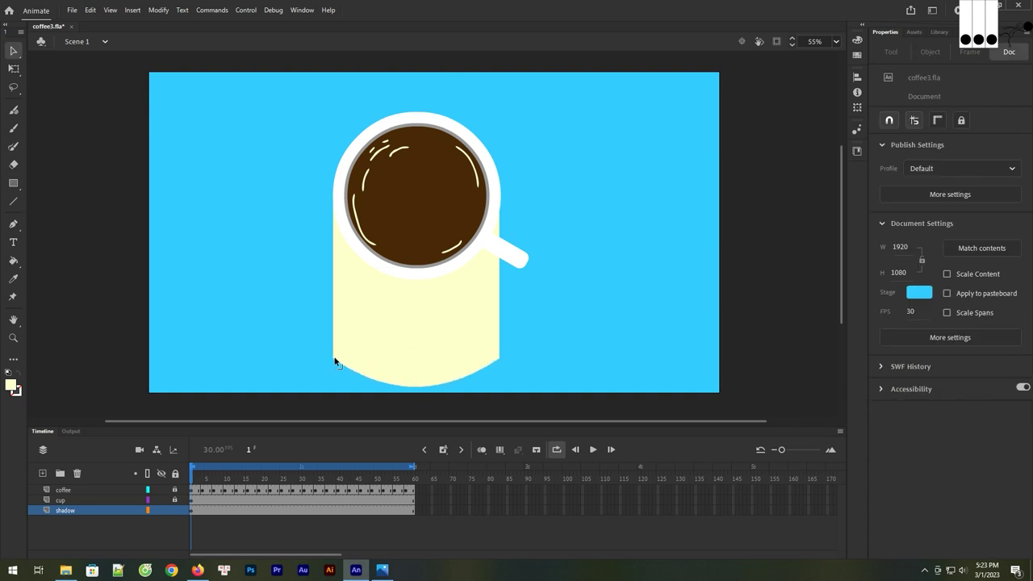
{"action": "left_click_drag", "start_coordinate": [333, 353], "coordinate": [332, 358]}
{"action": "left_click_drag", "start_coordinate": [416, 390], "coordinate": [418, 393]}
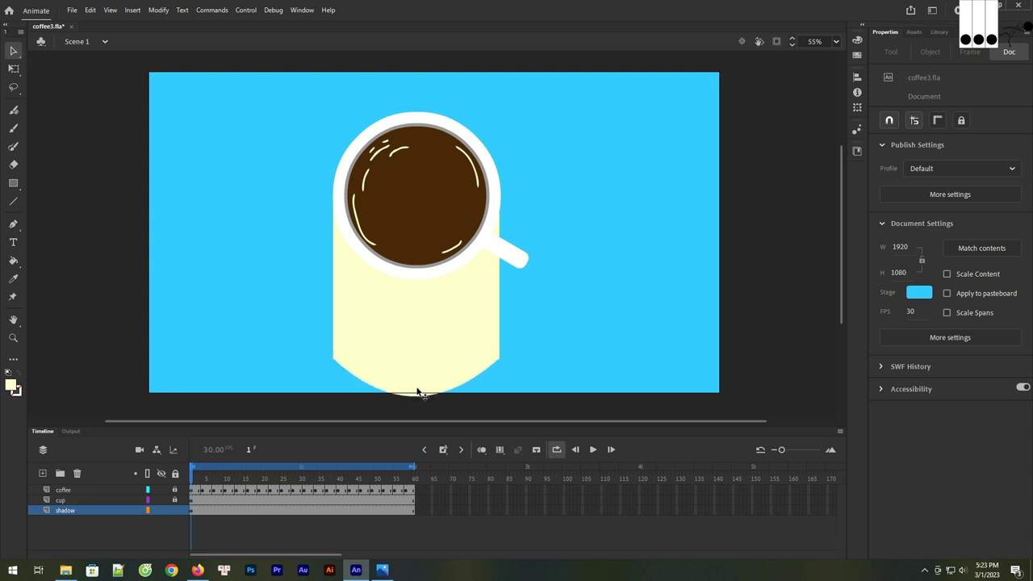
{"action": "left_click", "coordinate": [436, 316]}
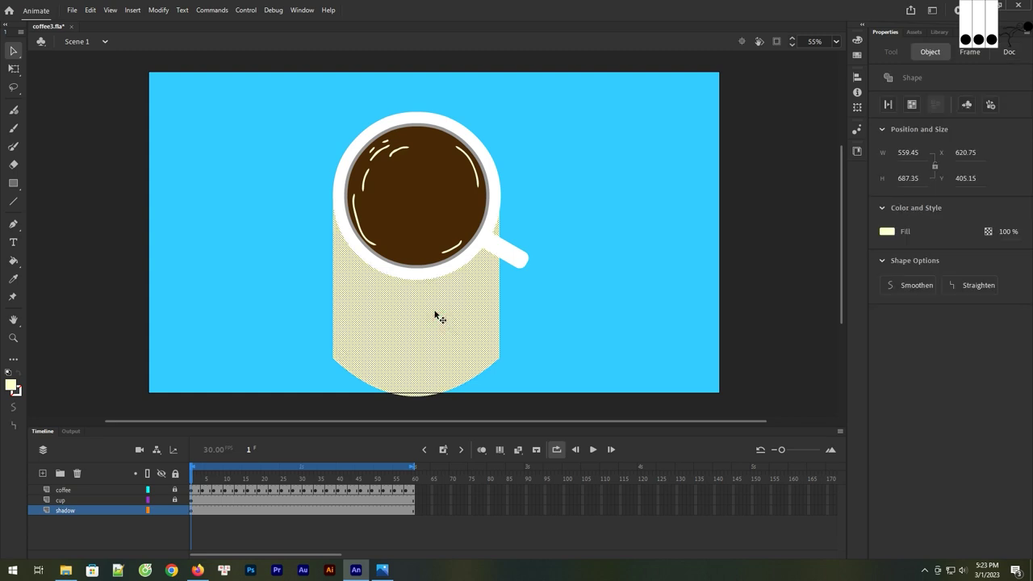
{"action": "key", "text": "Delete"}
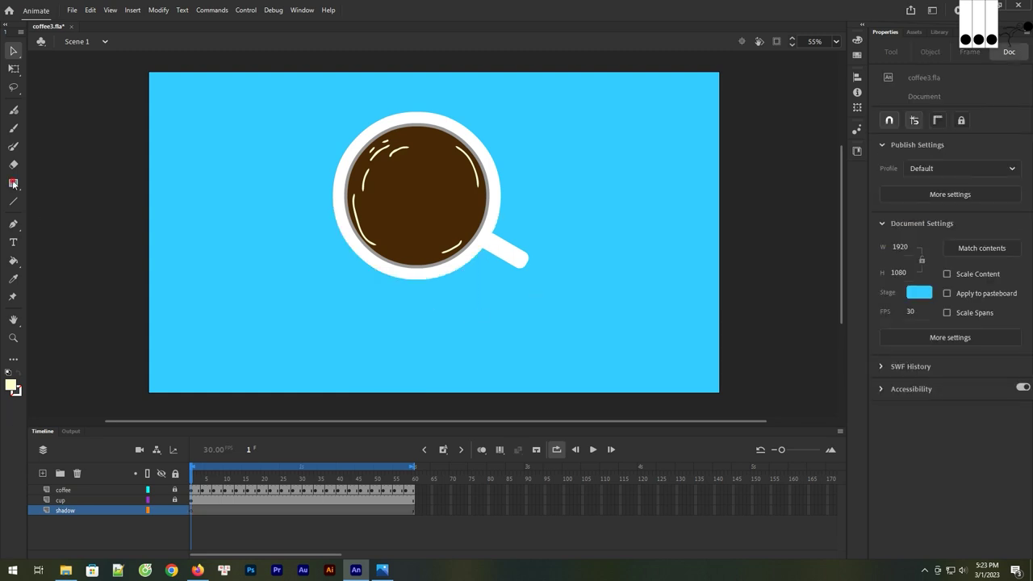
{"action": "left_click", "coordinate": [13, 183]}
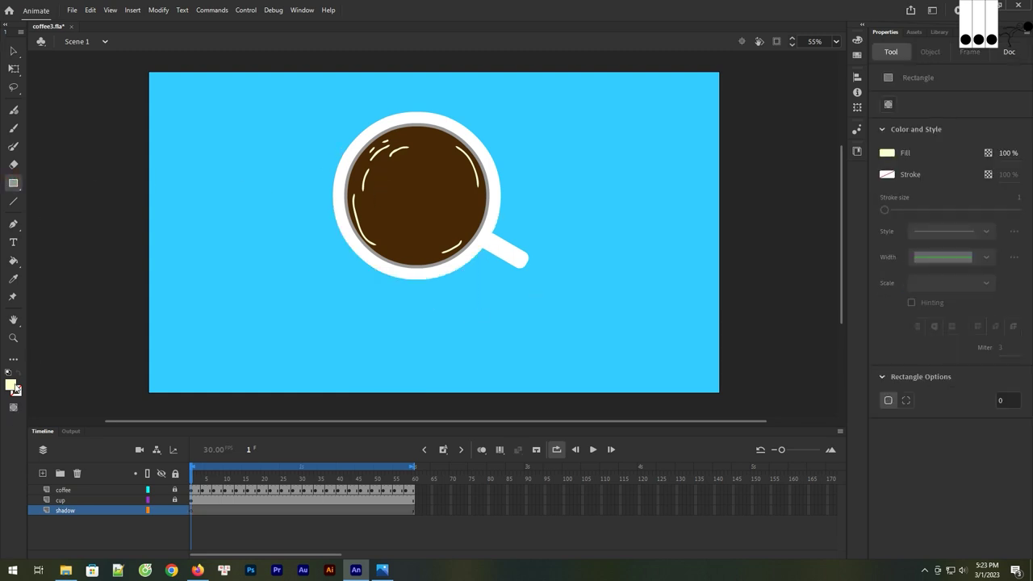
Draw a black-filled rectangle on the shadow layer and move it to the stage's upper left
{"action": "left_click", "coordinate": [11, 385]}
{"action": "left_click", "coordinate": [58, 430]}
{"action": "left_click_drag", "start_coordinate": [334, 183], "coordinate": [501, 371]}
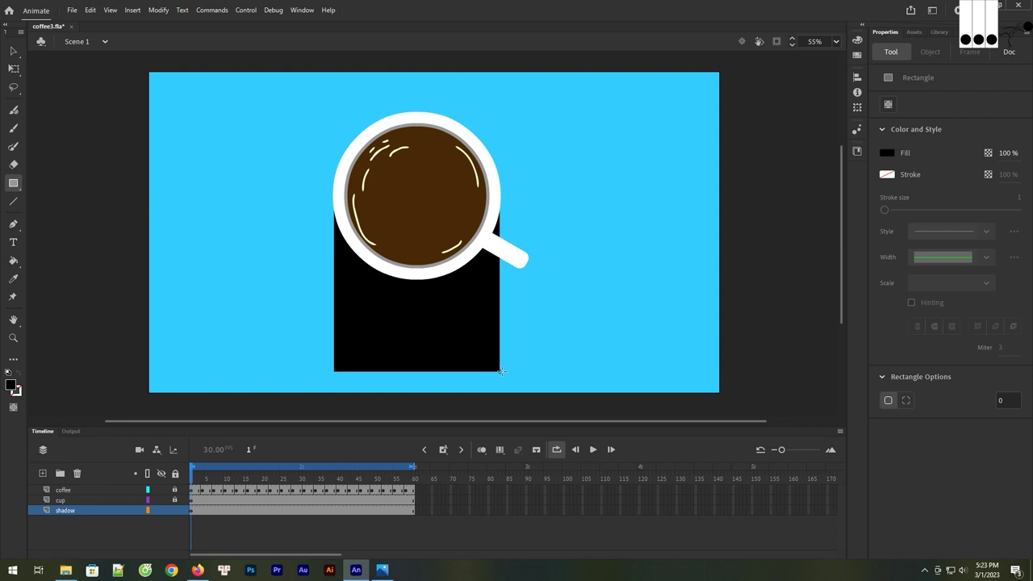
{"action": "left_click_drag", "start_coordinate": [500, 371], "coordinate": [500, 372]}
{"action": "key", "text": "v"}
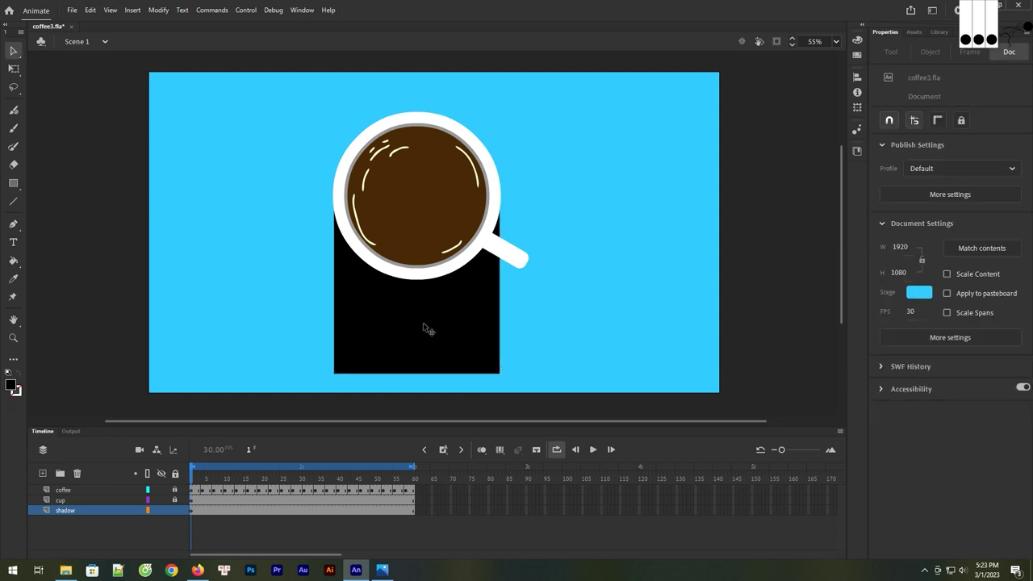
{"action": "left_click_drag", "start_coordinate": [426, 345], "coordinate": [234, 228]}
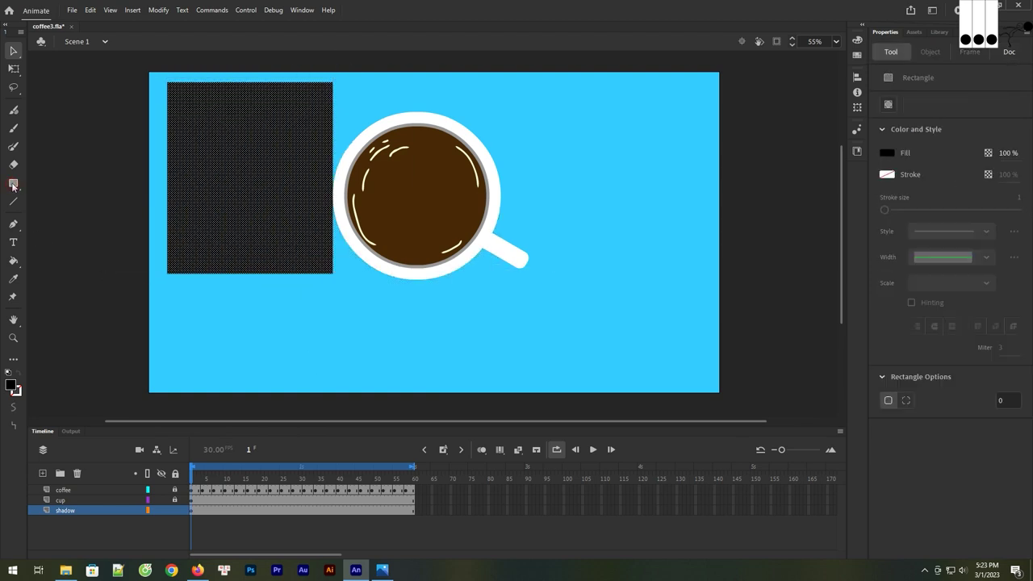
{"action": "left_click", "coordinate": [13, 185]}
{"action": "left_click", "coordinate": [56, 218]}
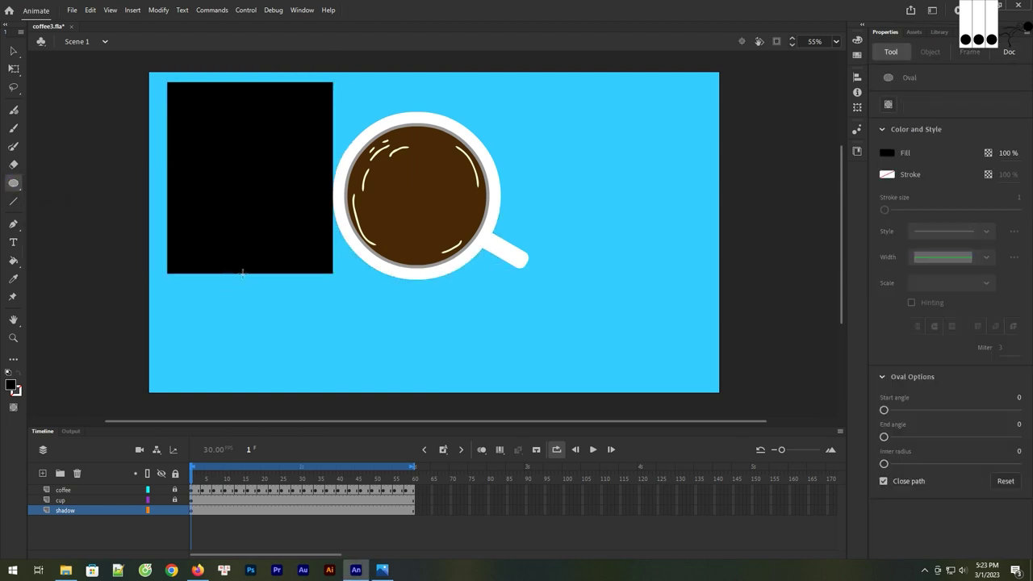
Round the black rectangle's bottom with an overlapping oval and shift the combined shape lower-left
{"action": "left_click_drag", "start_coordinate": [248, 272], "coordinate": [333, 328]}
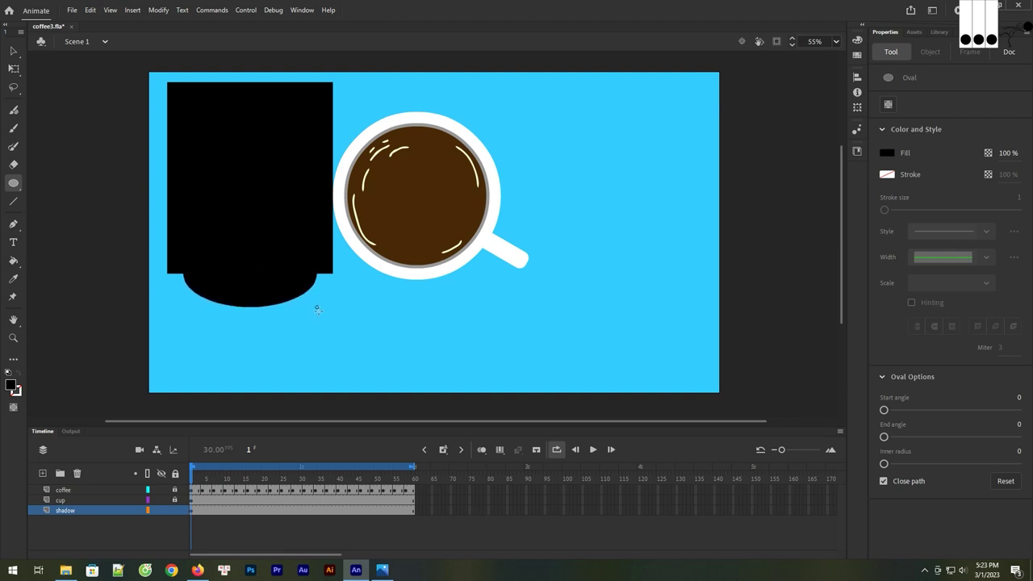
{"action": "left_click_drag", "start_coordinate": [333, 327], "coordinate": [333, 325]}
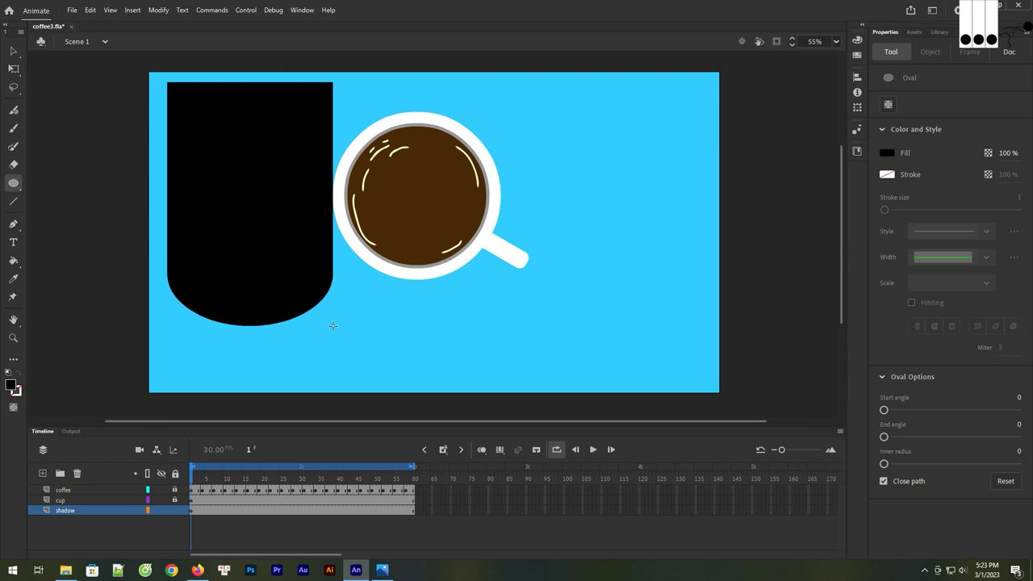
{"action": "key", "text": "v"}
{"action": "left_click", "coordinate": [293, 244]}
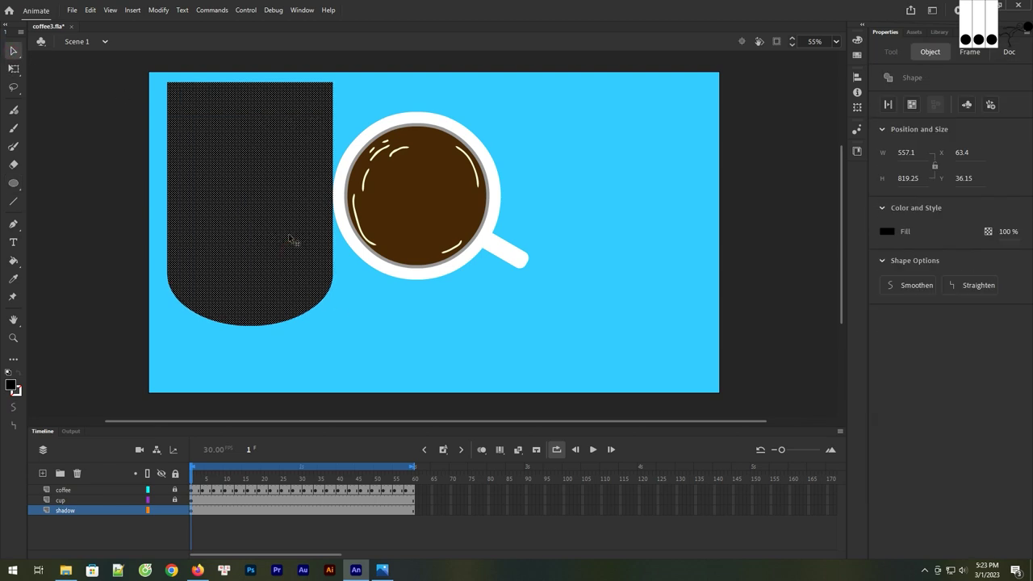
{"action": "left_click_drag", "start_coordinate": [287, 223], "coordinate": [268, 275]}
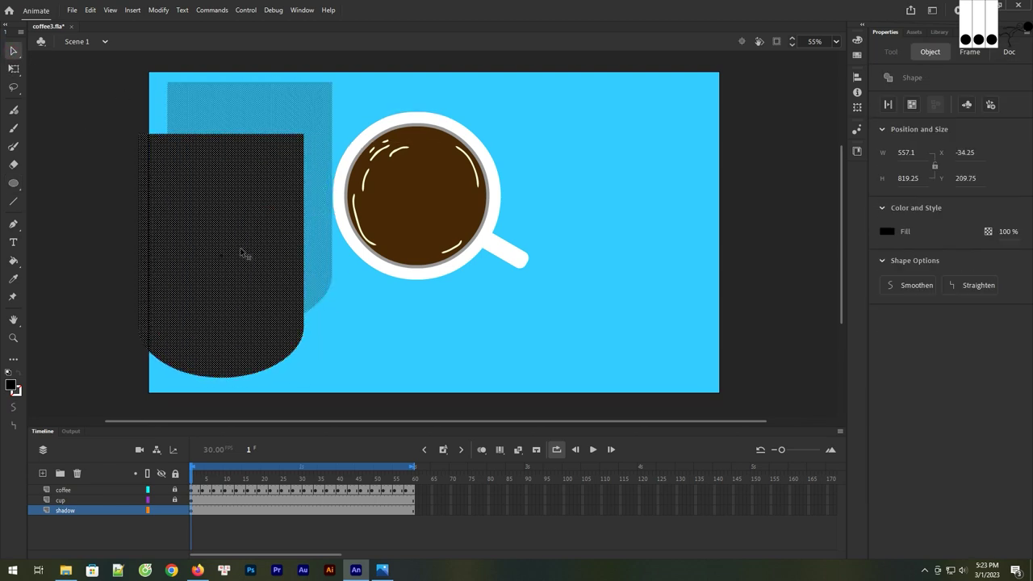
{"action": "left_click_drag", "start_coordinate": [245, 218], "coordinate": [239, 238]}
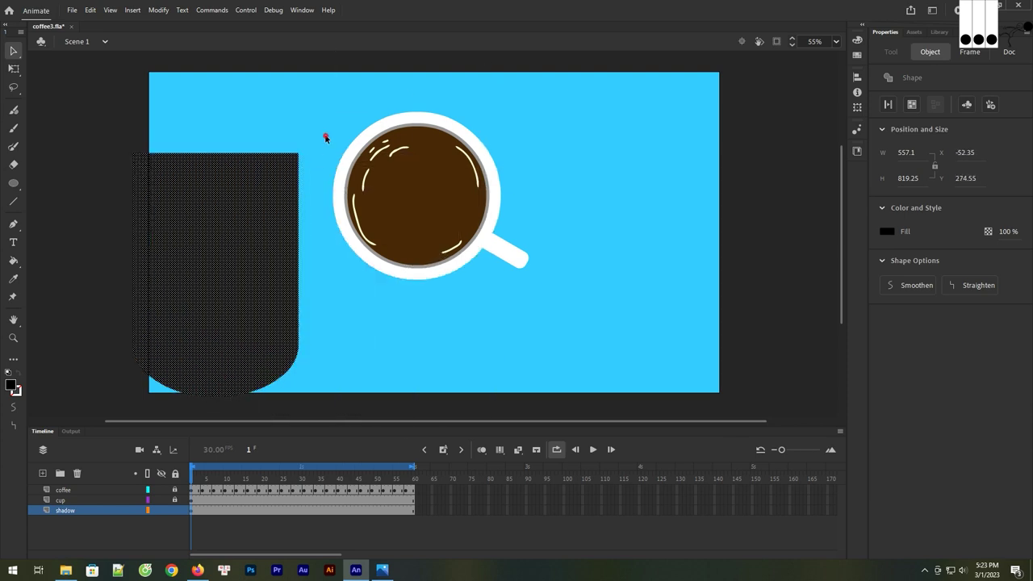
Delete the shape's top band and pull its top corners inward, leaving it at the stage's left
{"action": "left_click_drag", "start_coordinate": [322, 118], "coordinate": [108, 215]}
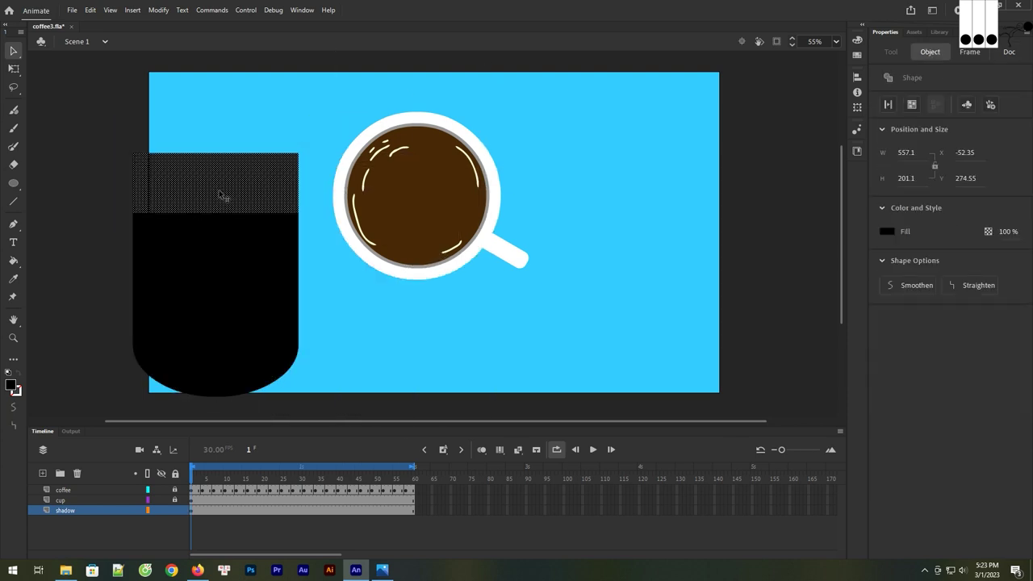
{"action": "left_click", "coordinate": [306, 133]}
{"action": "left_click_drag", "start_coordinate": [312, 126], "coordinate": [107, 196]}
{"action": "key", "text": "Delete"}
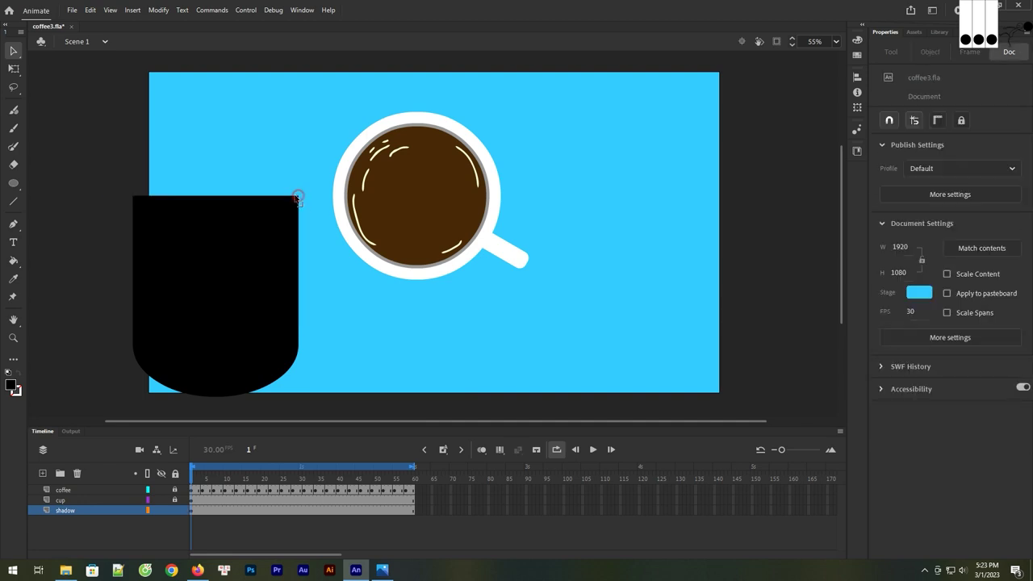
{"action": "left_click_drag", "start_coordinate": [297, 197], "coordinate": [292, 199]}
{"action": "left_click_drag", "start_coordinate": [132, 197], "coordinate": [141, 198]}
{"action": "left_click_drag", "start_coordinate": [245, 253], "coordinate": [448, 262]}
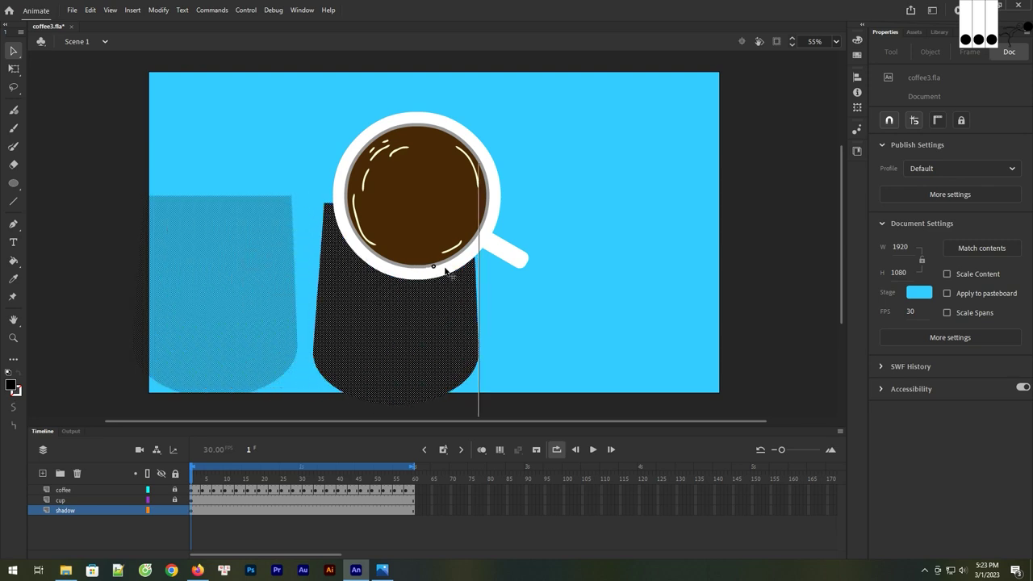
{"action": "left_click_drag", "start_coordinate": [451, 263], "coordinate": [451, 264]}
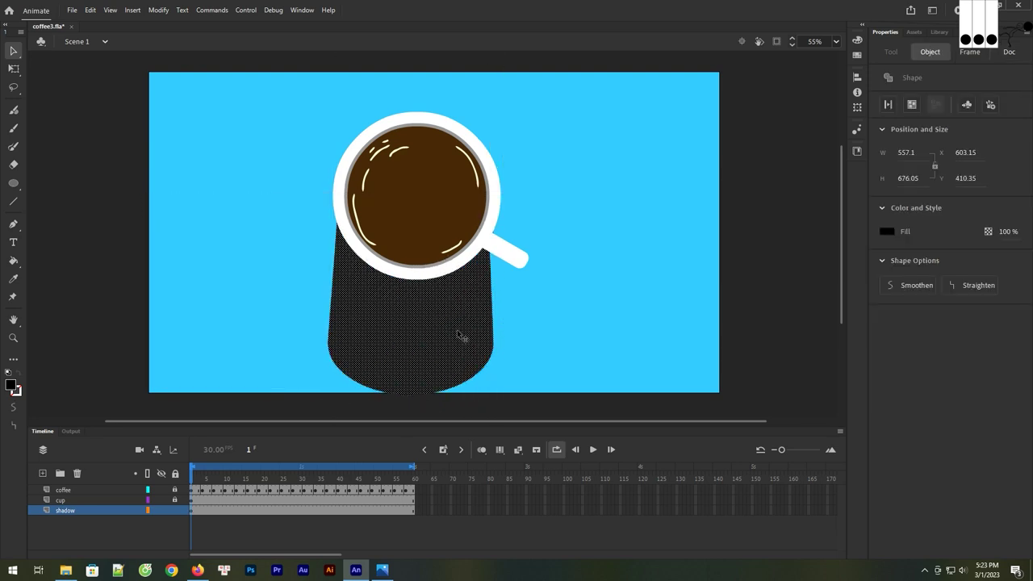
{"action": "left_click_drag", "start_coordinate": [443, 349], "coordinate": [257, 330]}
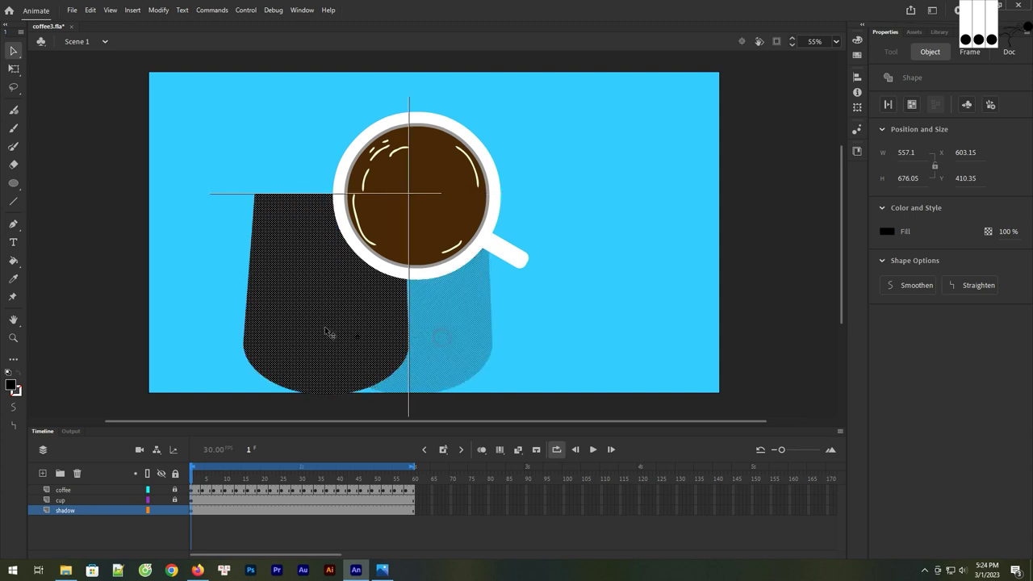
{"action": "left_click", "coordinate": [38, 186]}
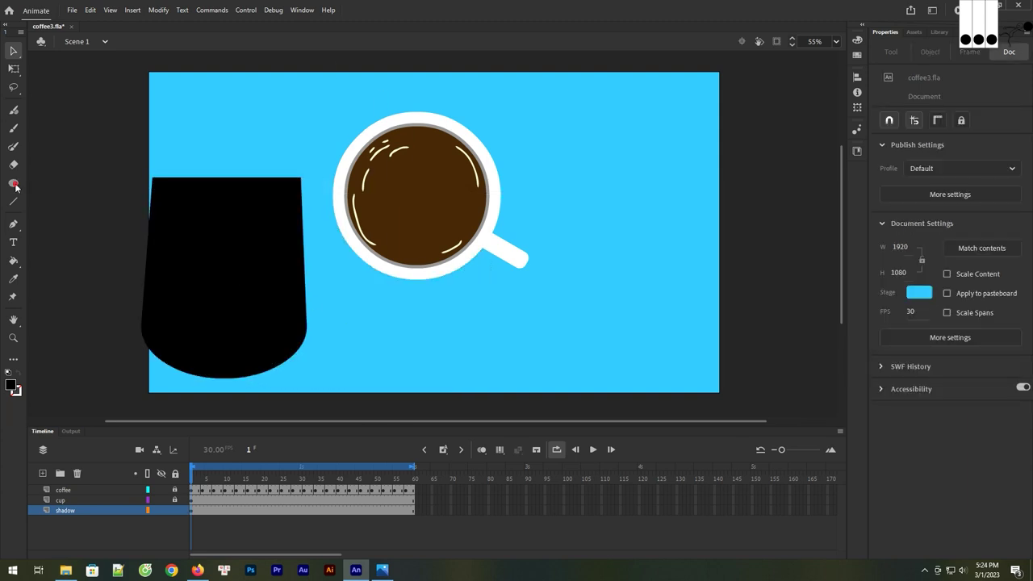
Draw a black circle right of the cup and make a green duplicate below it
{"action": "left_click", "coordinate": [14, 184]}
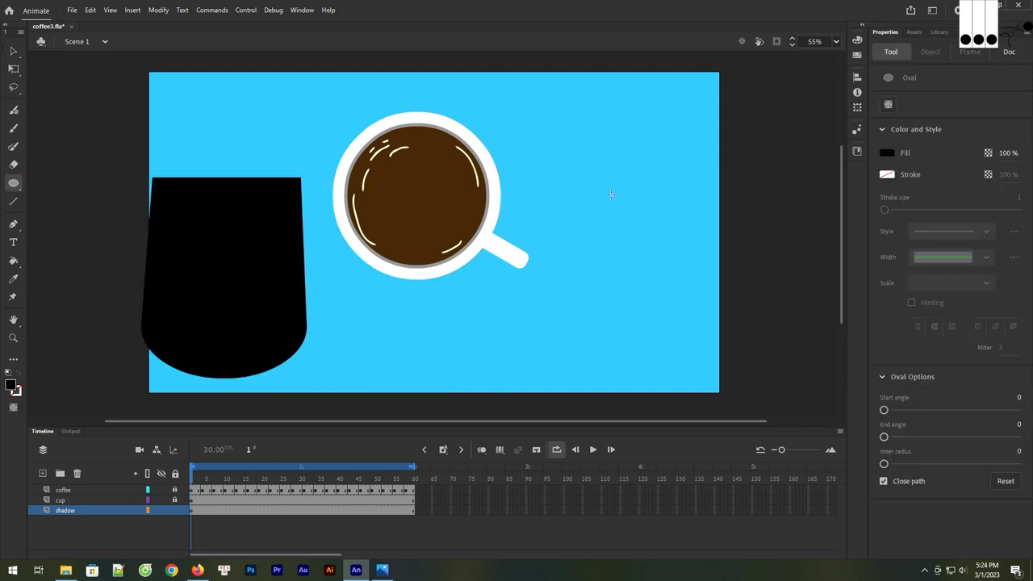
{"action": "left_click_drag", "start_coordinate": [618, 203], "coordinate": [642, 246]}
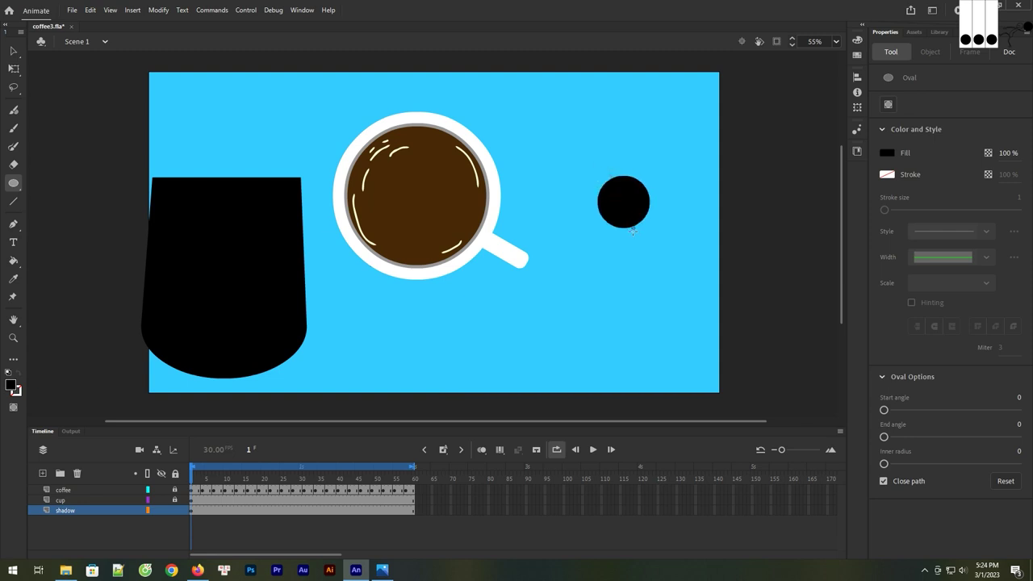
{"action": "mouse_move", "coordinate": [642, 246]}
{"action": "left_mouse_down"}
{"action": "mouse_move", "coordinate": [649, 253]}
{"action": "mouse_move", "coordinate": [613, 307]}
{"action": "left_mouse_up"}
{"action": "key", "text": "v"}
{"action": "left_click", "coordinate": [652, 228]}
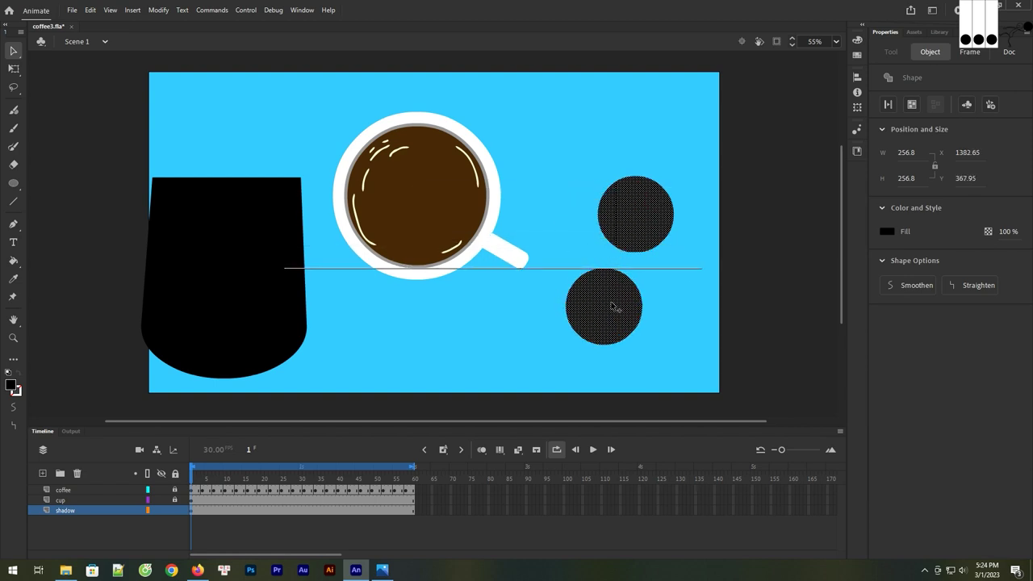
{"action": "left_click_drag", "start_coordinate": [612, 307], "coordinate": [644, 321]}
{"action": "left_click", "coordinate": [15, 389]}
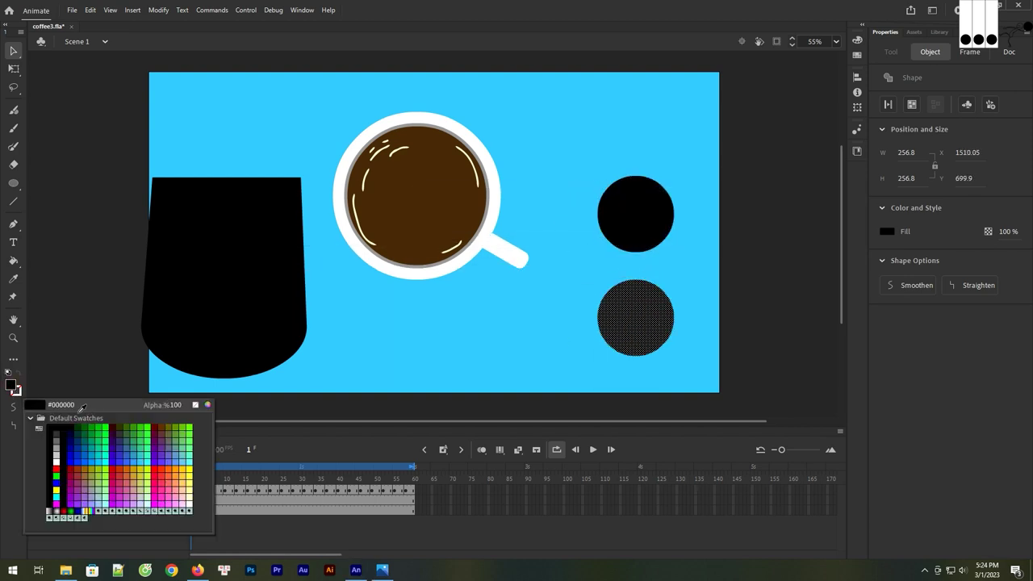
{"action": "left_click", "coordinate": [152, 461]}
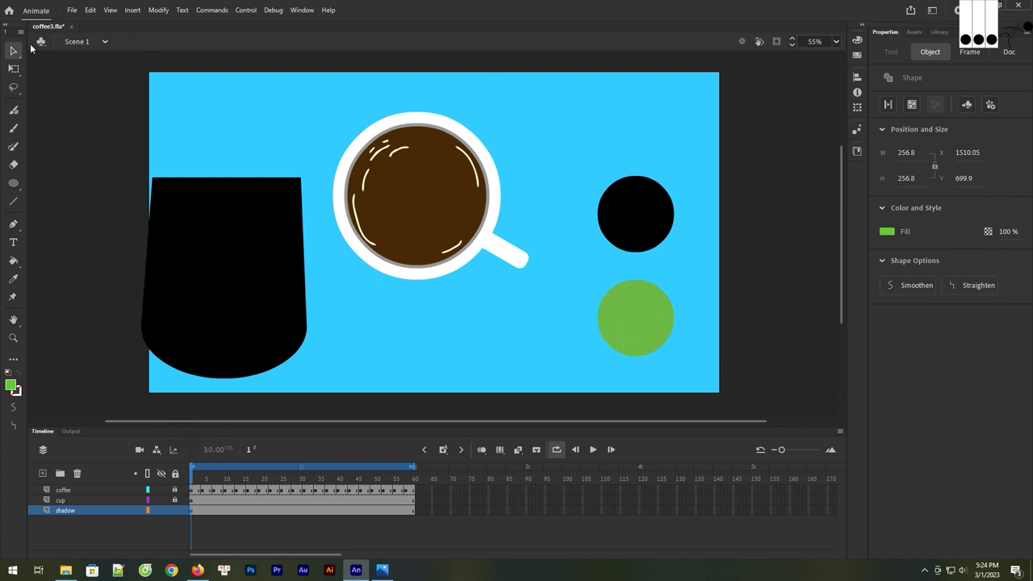
Shrink the green circle onto the black one and delete it to hollow out a ring
{"action": "left_click", "coordinate": [14, 68]}
{"action": "mouse_move", "coordinate": [672, 355]}
{"action": "left_mouse_down"}
{"action": "mouse_move", "coordinate": [658, 339]}
{"action": "mouse_move", "coordinate": [637, 220]}
{"action": "mouse_move", "coordinate": [650, 219]}
{"action": "left_mouse_up"}
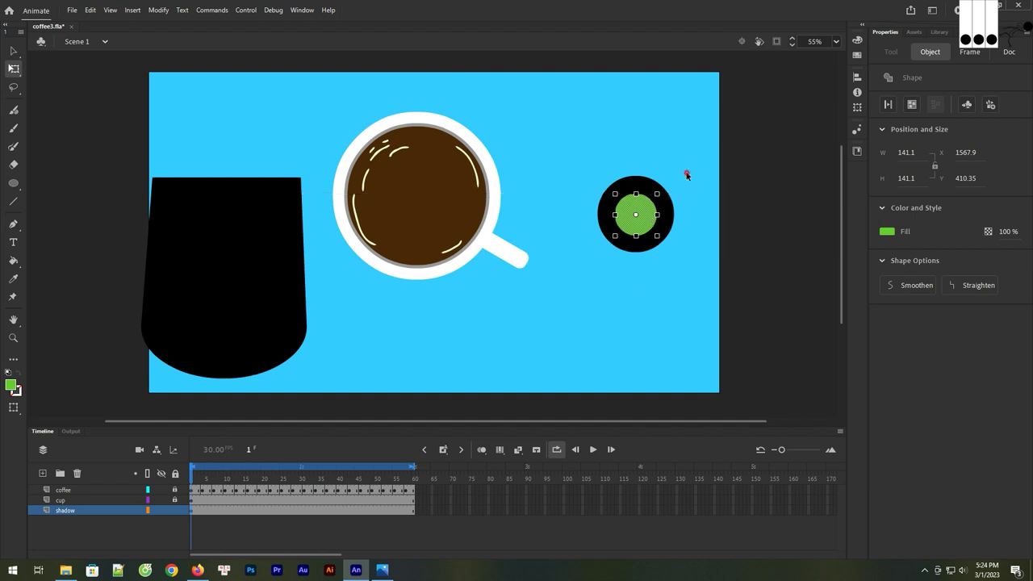
{"action": "left_click", "coordinate": [686, 173]}
{"action": "left_click", "coordinate": [643, 226]}
{"action": "key", "text": "Delete"}
Trim part of the ring away and attach the remaining arc to the cup shape as a handle
{"action": "left_click_drag", "start_coordinate": [634, 168], "coordinate": [589, 262]}
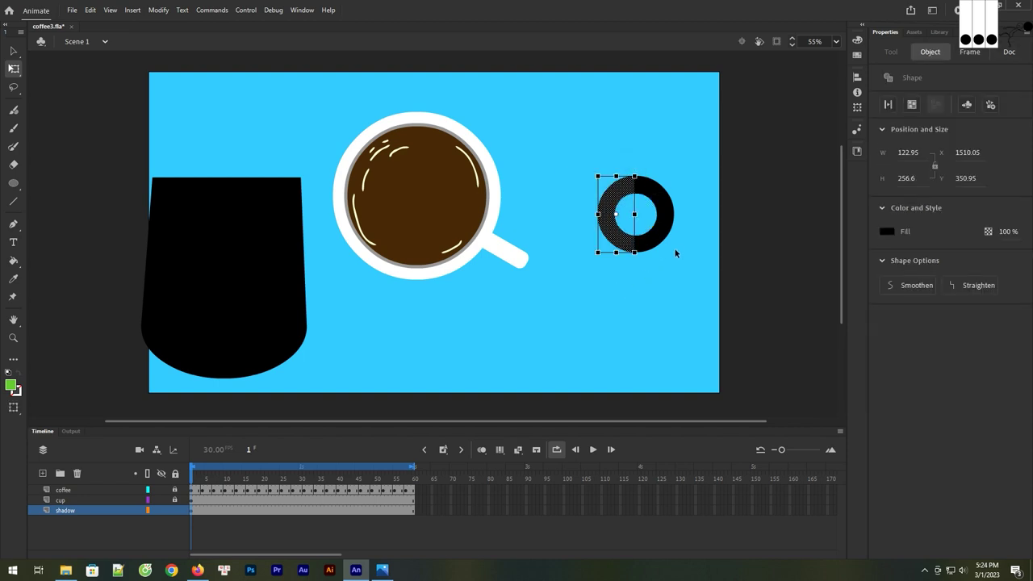
{"action": "left_click_drag", "start_coordinate": [627, 153], "coordinate": [581, 359]}
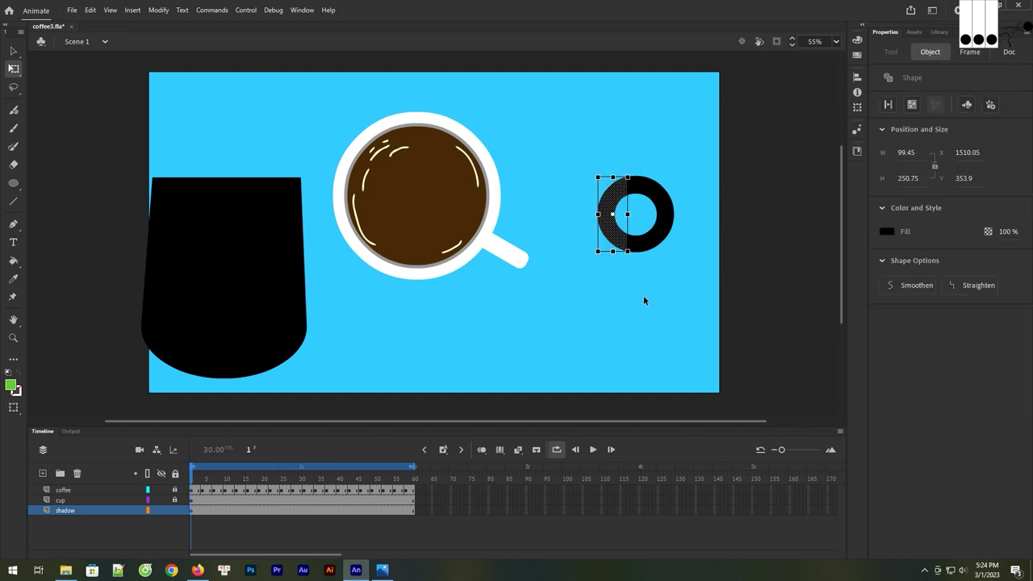
{"action": "key", "text": "Delete"}
{"action": "key", "text": "ctrl+z"}
{"action": "mouse_move", "coordinate": [614, 234]}
{"action": "left_mouse_down"}
{"action": "mouse_move", "coordinate": [343, 279]}
{"action": "mouse_move", "coordinate": [335, 308]}
{"action": "left_mouse_up"}
{"action": "left_click", "coordinate": [365, 302]}
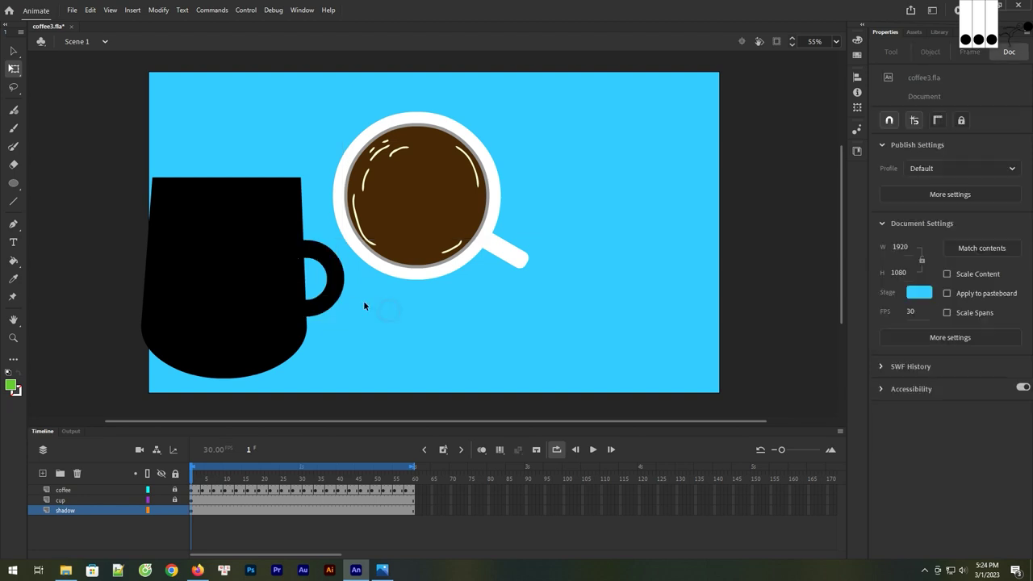
Move the mug shape under the coffee cup and skew it sideways
{"action": "left_click", "coordinate": [292, 226]}
{"action": "left_click_drag", "start_coordinate": [292, 226], "coordinate": [456, 230]}
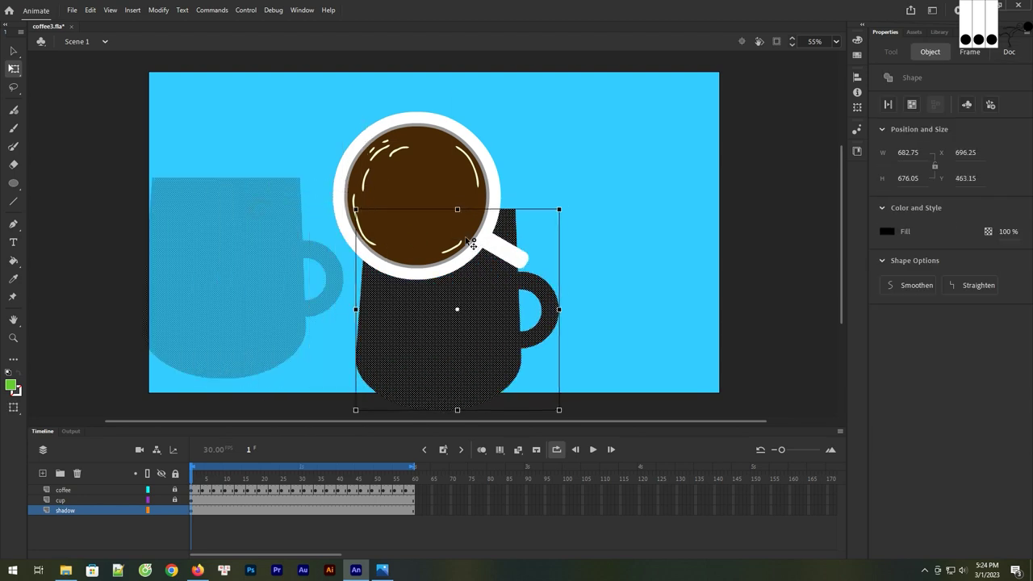
{"action": "left_click_drag", "start_coordinate": [456, 230], "coordinate": [449, 223]}
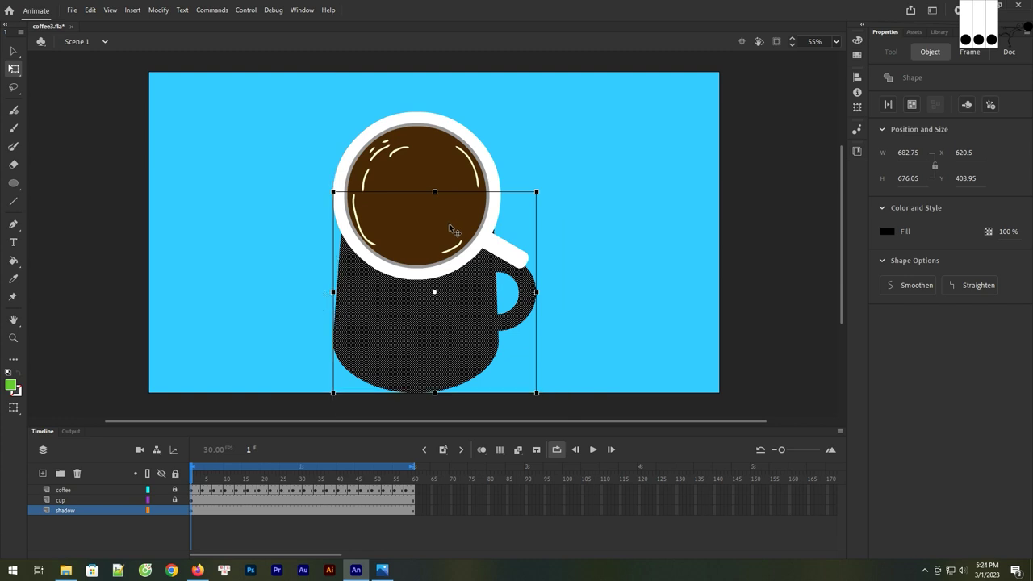
{"action": "left_click_drag", "start_coordinate": [476, 396], "coordinate": [435, 389]}
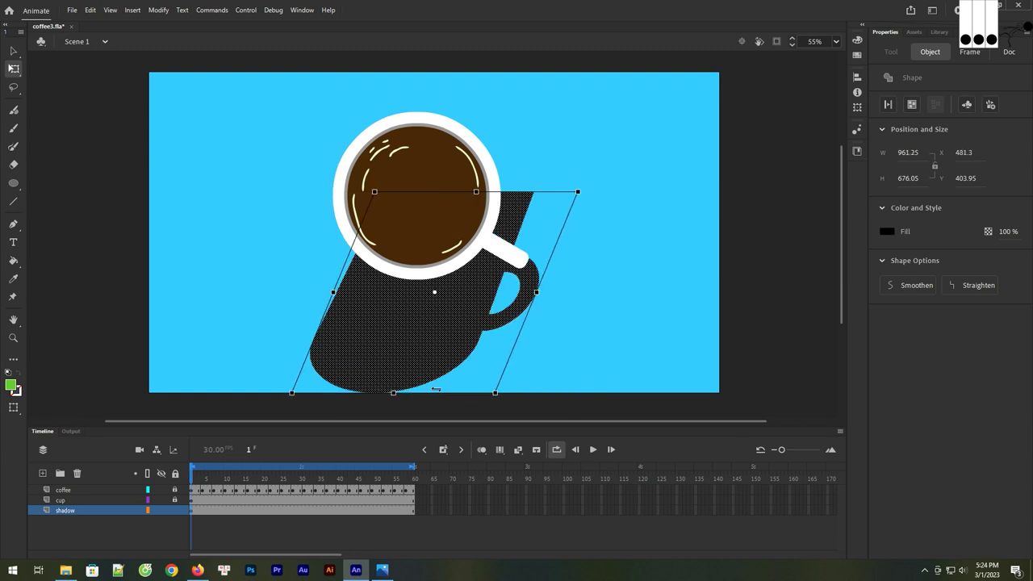
{"action": "left_click_drag", "start_coordinate": [475, 305], "coordinate": [440, 305]}
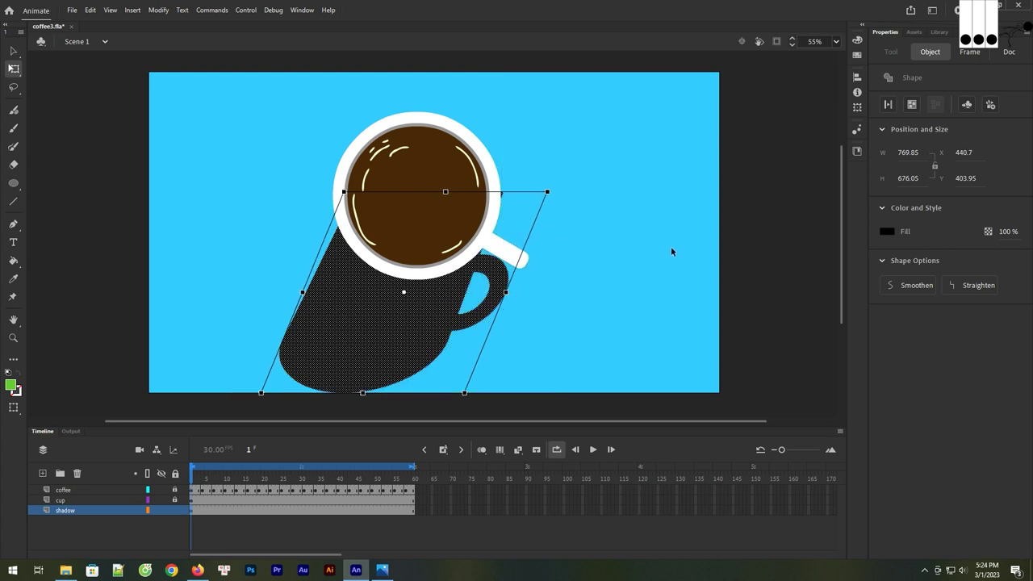
{"action": "left_click", "coordinate": [587, 262]}
{"action": "left_click_drag", "start_coordinate": [539, 338], "coordinate": [535, 342]}
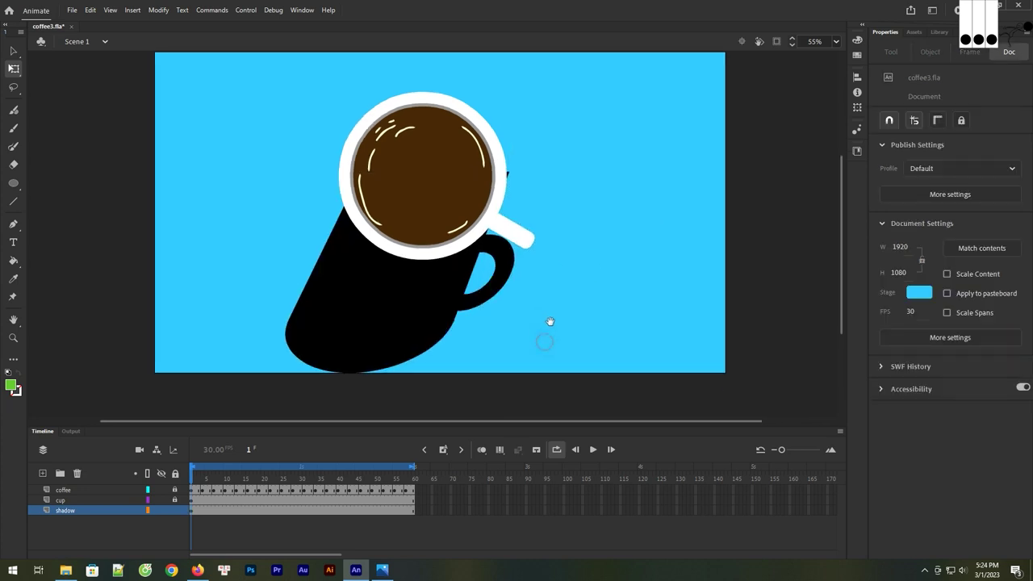
Try repositioning the slanted mug shadow, then undo back to the slanted shape
{"action": "left_click", "coordinate": [463, 313]}
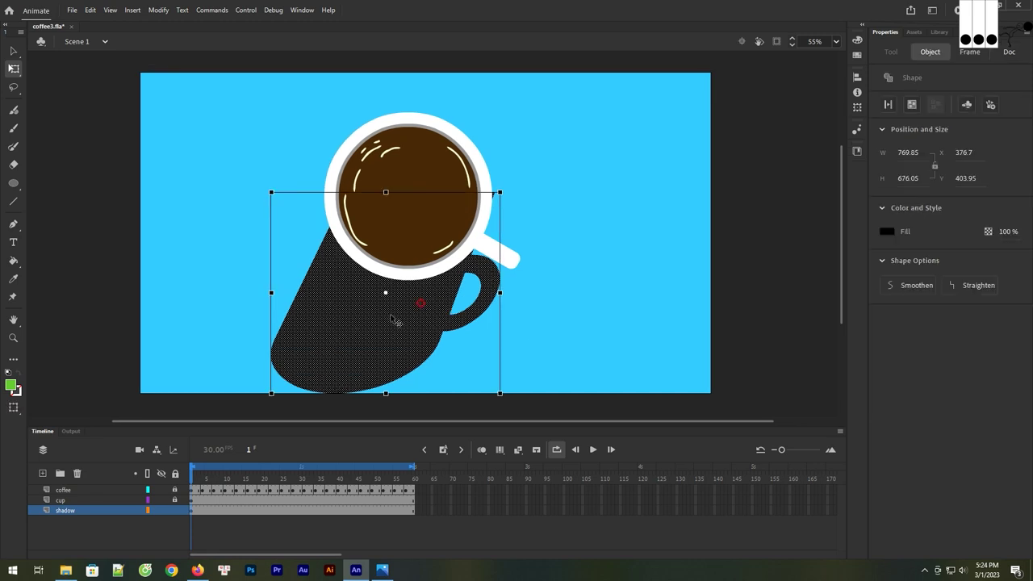
{"action": "left_click_drag", "start_coordinate": [422, 305], "coordinate": [226, 305]}
{"action": "left_click_drag", "start_coordinate": [309, 156], "coordinate": [83, 227]}
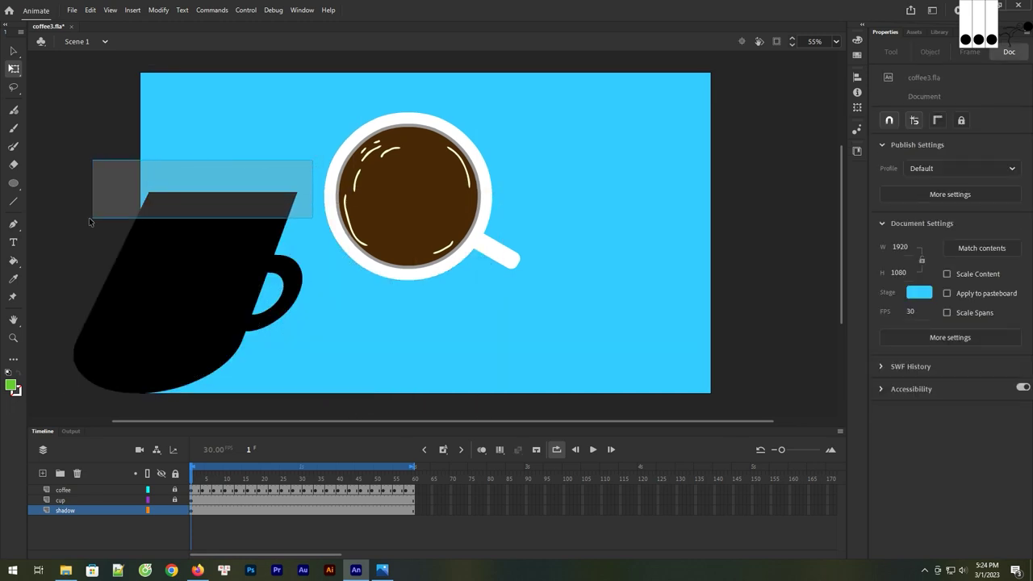
{"action": "left_click_drag", "start_coordinate": [180, 296], "coordinate": [380, 301]}
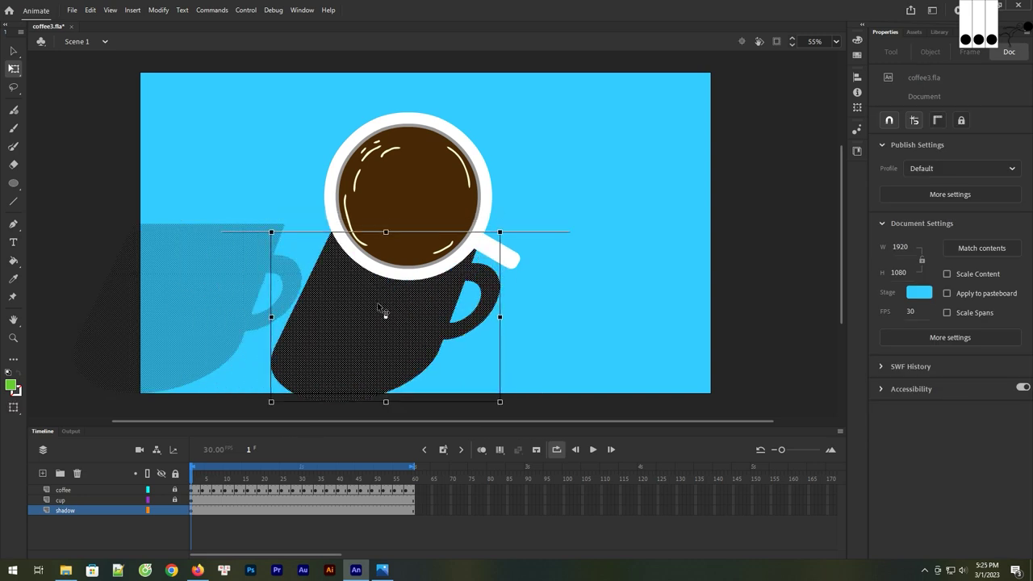
{"action": "left_click_drag", "start_coordinate": [384, 301], "coordinate": [327, 313]}
{"action": "left_click", "coordinate": [562, 192]}
{"action": "key", "text": "ctrl+z"}
{"action": "left_click", "coordinate": [302, 279]}
{"action": "key", "text": "ctrl+z"}
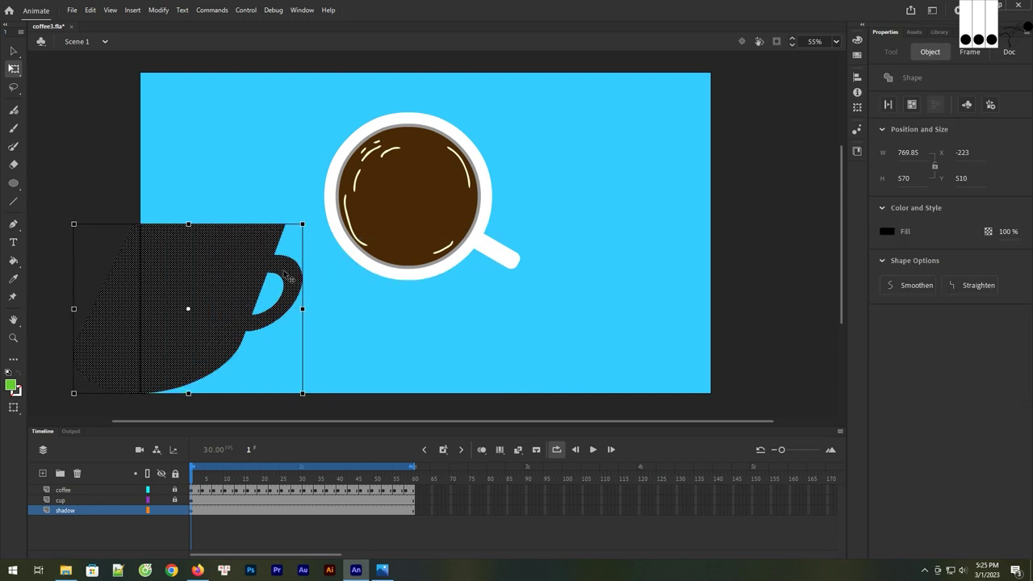
{"action": "key", "text": "ctrl+z"}
{"action": "key", "text": "ctrl+z"}
{"action": "left_click", "coordinate": [314, 166]}
Delete the shadow's top strip and settle the shadow right beneath the cup
{"action": "left_click_drag", "start_coordinate": [315, 165], "coordinate": [125, 213]}
{"action": "key", "text": "Delete"}
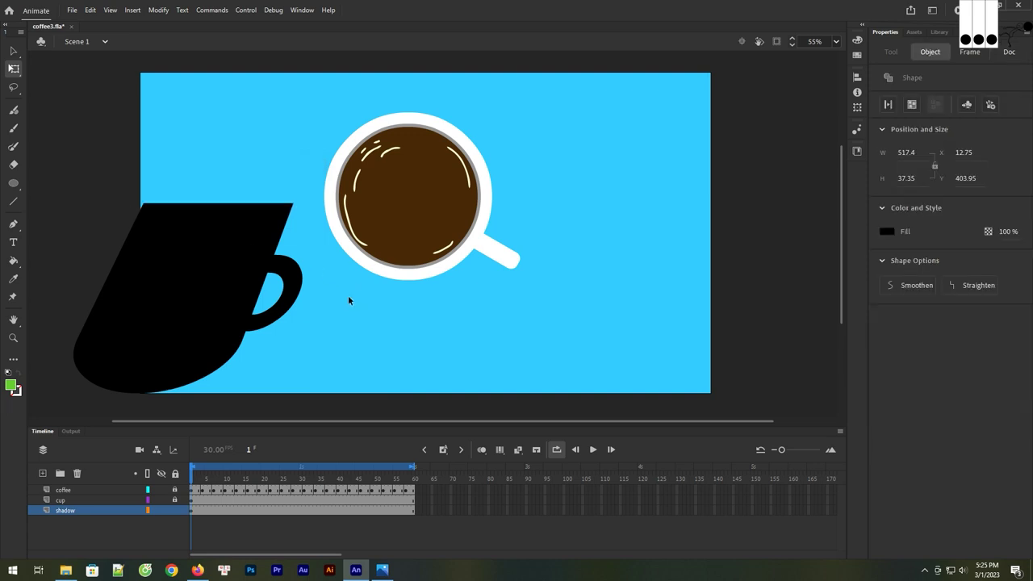
{"action": "left_click", "coordinate": [349, 300]}
{"action": "left_click_drag", "start_coordinate": [214, 286], "coordinate": [412, 300]}
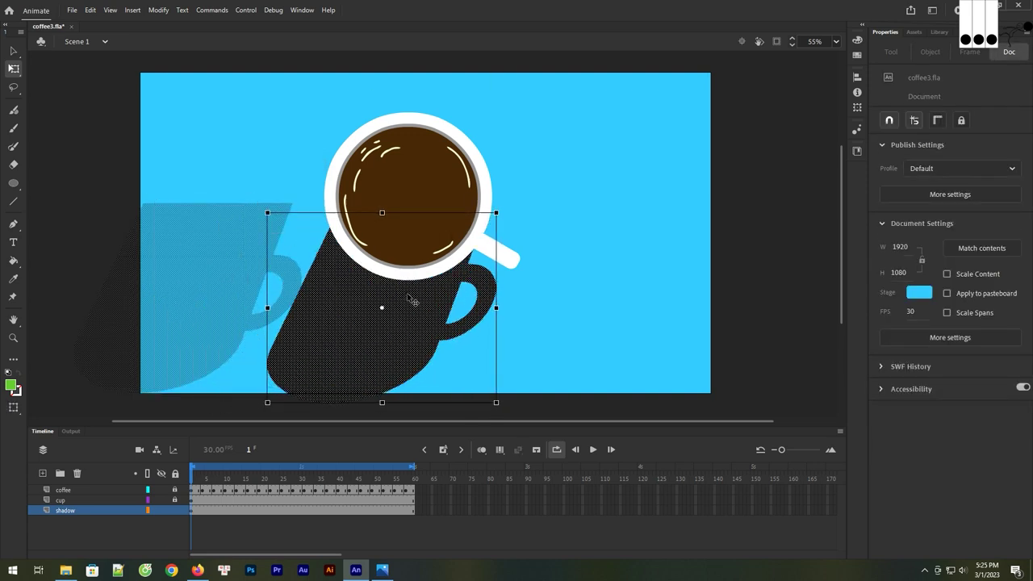
{"action": "left_click_drag", "start_coordinate": [407, 298], "coordinate": [410, 297]}
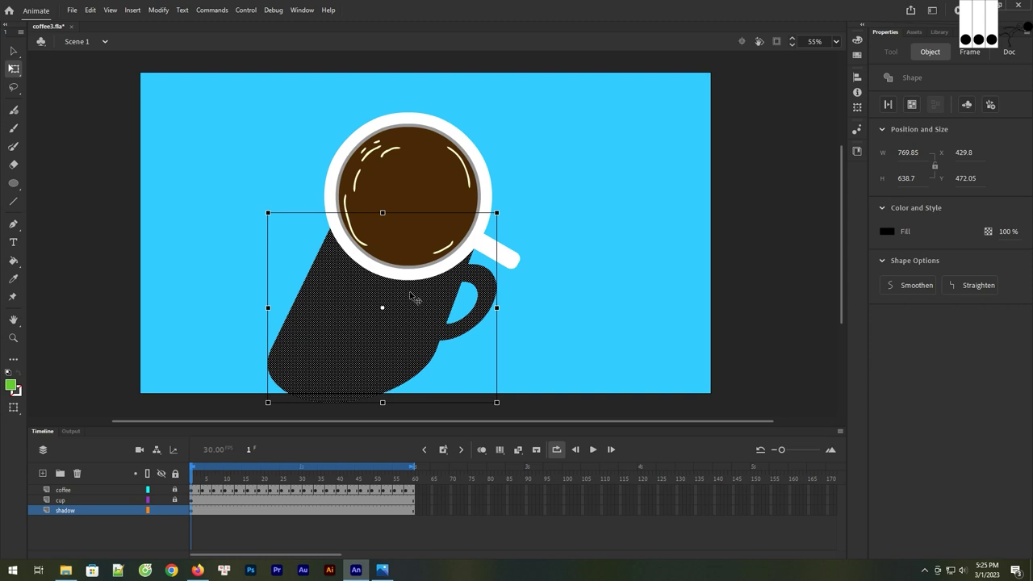
{"action": "left_click", "coordinate": [612, 234]}
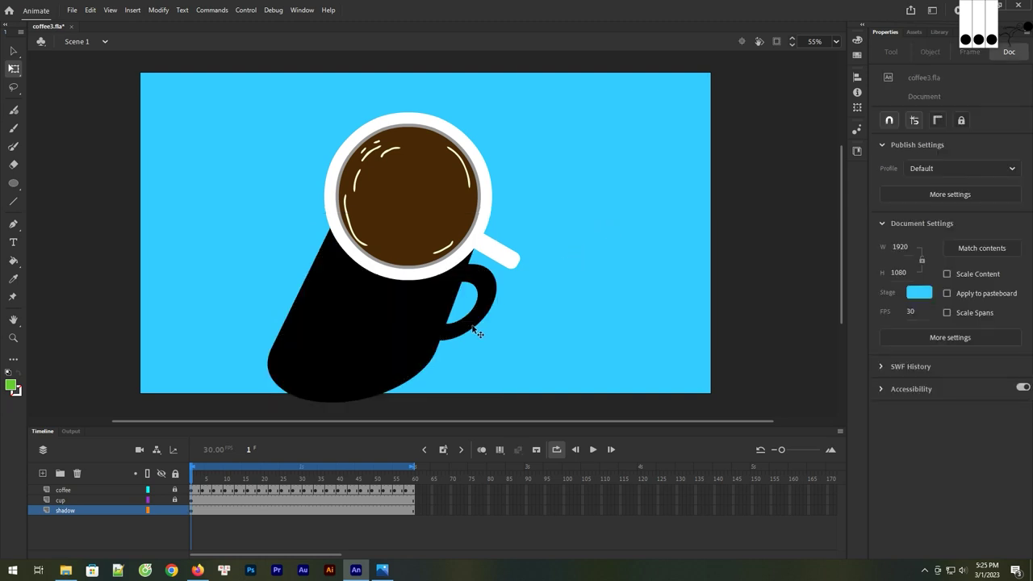
{"action": "left_click", "coordinate": [389, 353]}
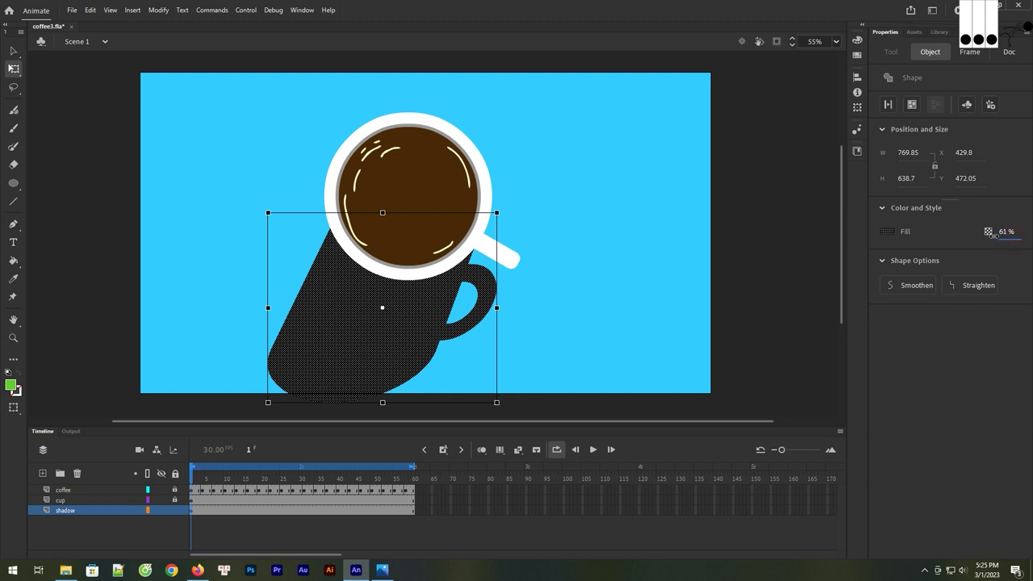
Nudge the translucent 13%-alpha shadow slightly up and right under the cup, then save
{"action": "left_click", "coordinate": [620, 234]}
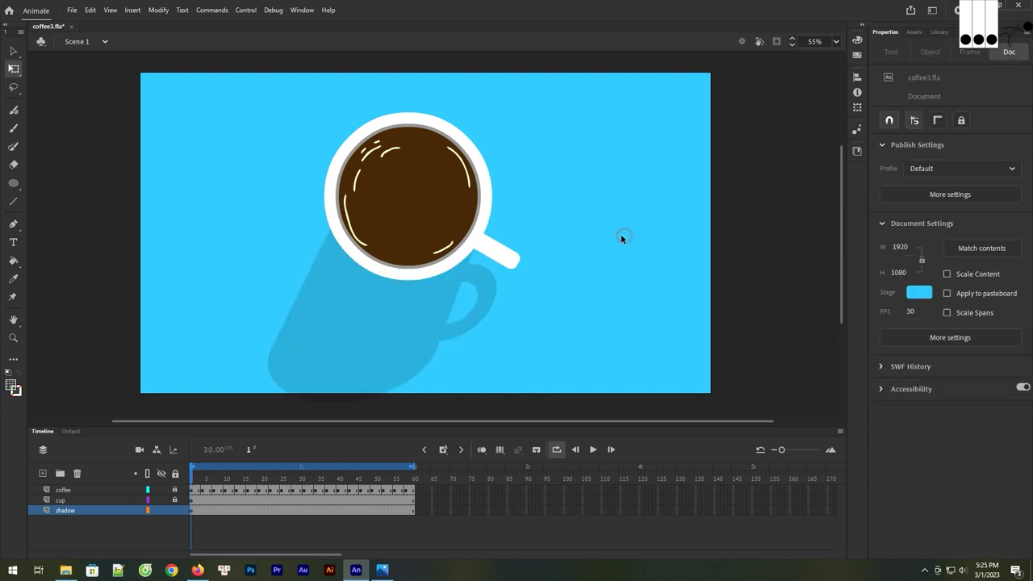
{"action": "left_click", "coordinate": [589, 241]}
{"action": "left_click", "coordinate": [410, 329]}
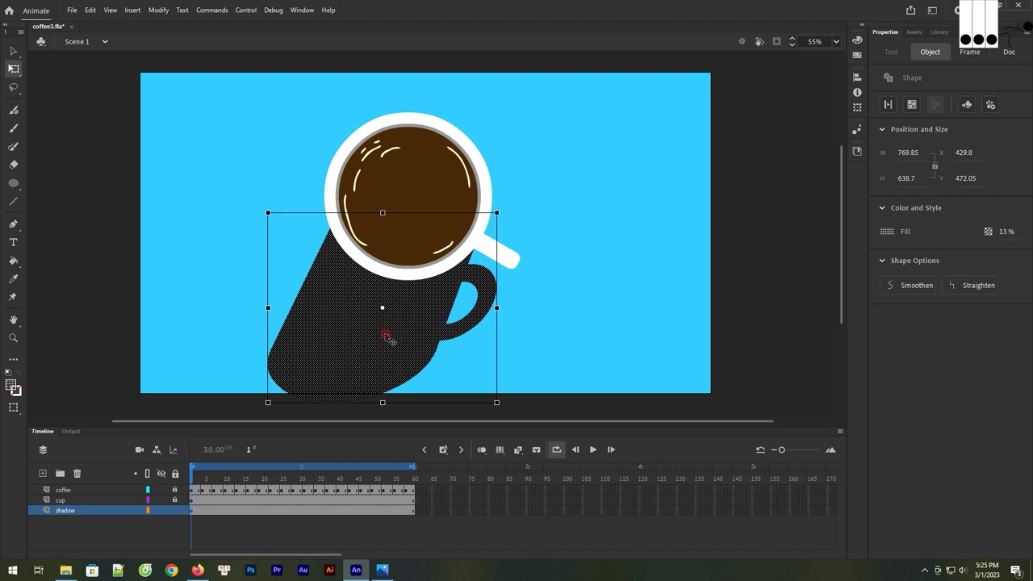
{"action": "left_click_drag", "start_coordinate": [394, 337], "coordinate": [393, 334]}
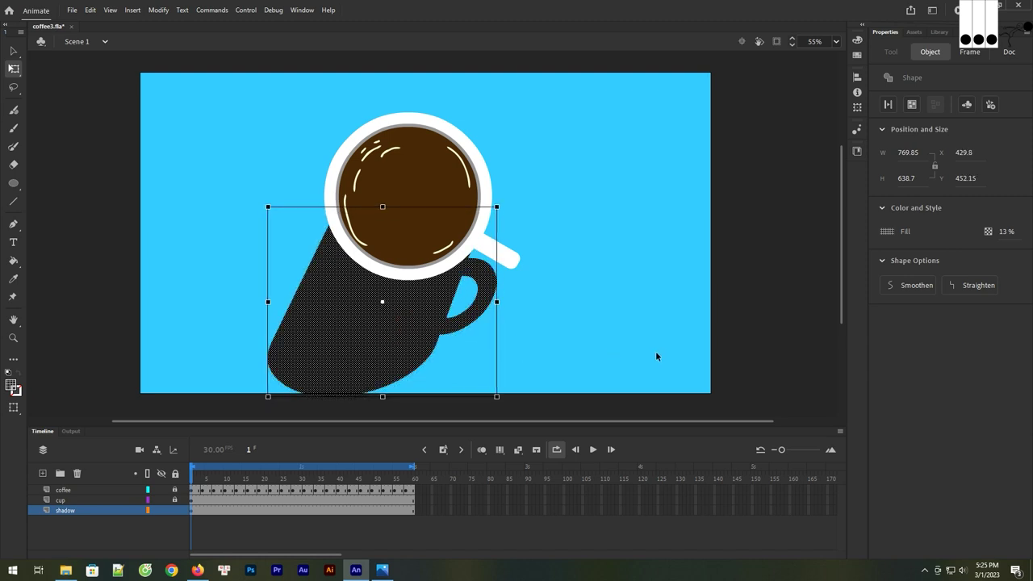
{"action": "key", "text": "Right"}
{"action": "key", "text": "Right"}
{"action": "key", "text": "Right"}
{"action": "key", "text": "Right"}
{"action": "key", "text": "Right"}
{"action": "key", "text": "Right"}
{"action": "key", "text": "Right"}
{"action": "key", "text": "Right"}
{"action": "key", "text": "Right"}
{"action": "key", "text": "Up"}
{"action": "key", "text": "Up"}
{"action": "key", "text": "Up"}
{"action": "key", "text": "Right"}
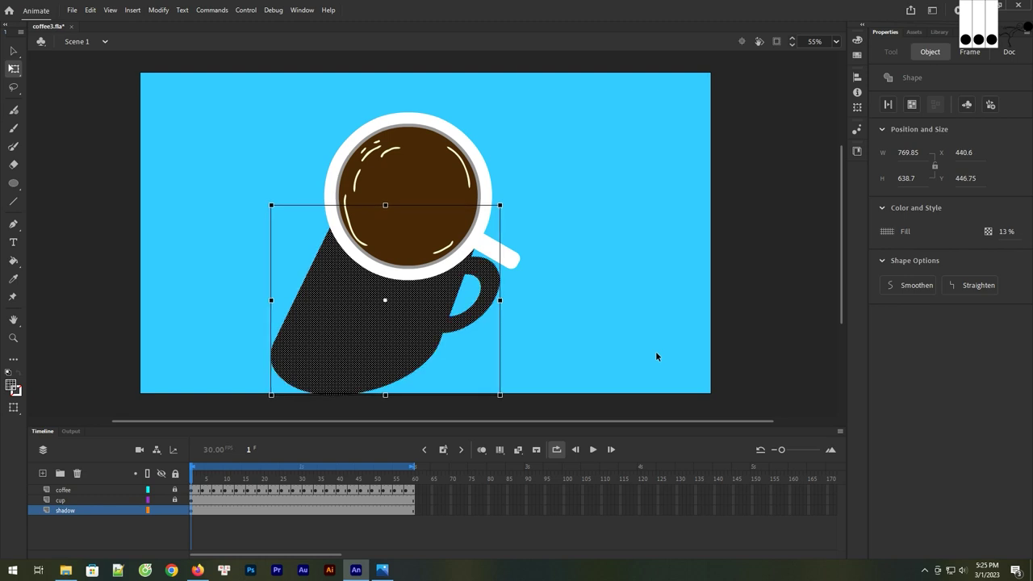
{"action": "left_click", "coordinate": [599, 271]}
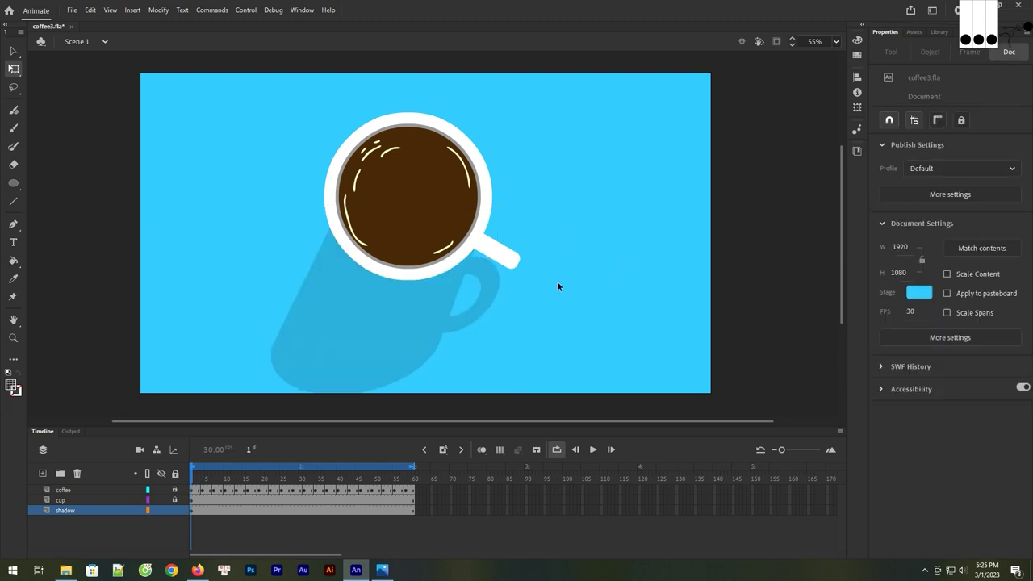
{"action": "key", "text": "ctrl+s"}
Play the cream swirl animation over the coffee and pause it at frame 28
{"action": "left_click", "coordinate": [82, 489]}
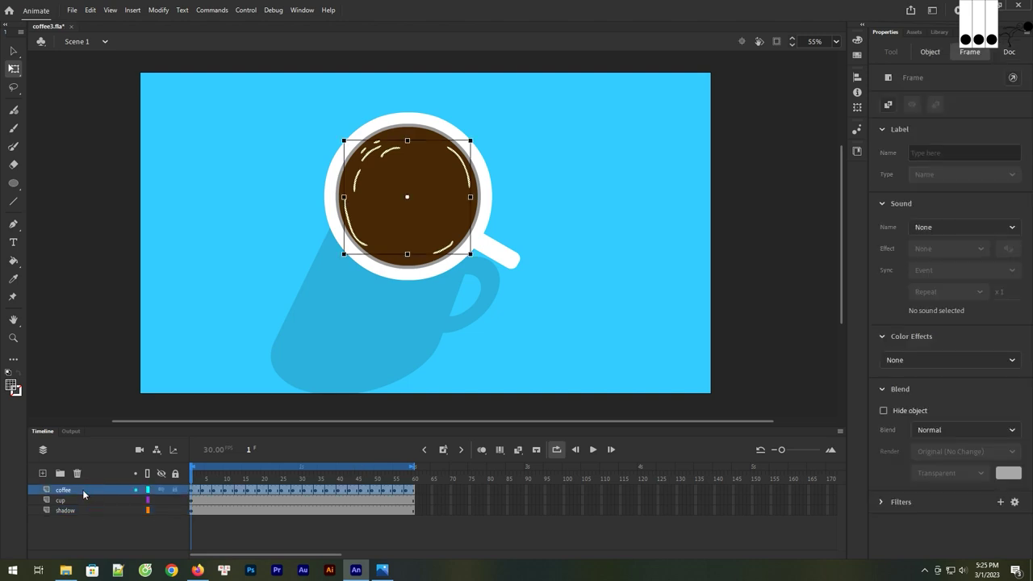
{"action": "left_click", "coordinate": [656, 366]}
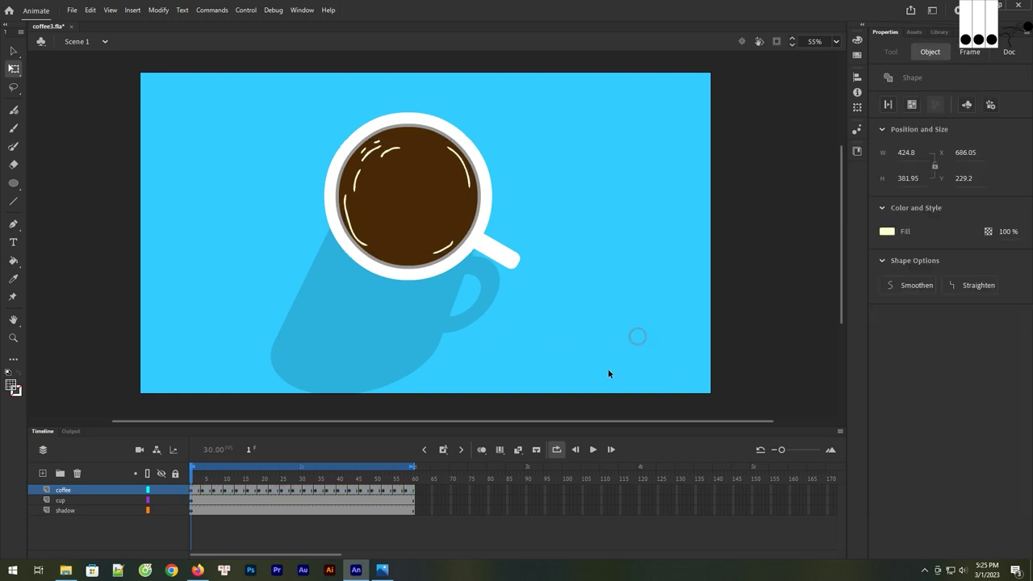
{"action": "left_click", "coordinate": [593, 450]}
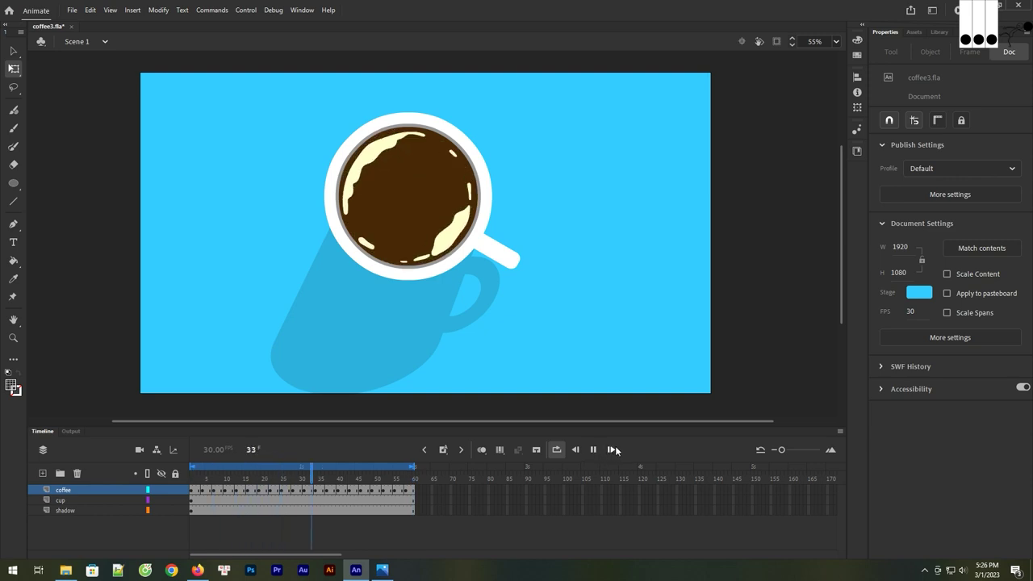
{"action": "left_click", "coordinate": [593, 451]}
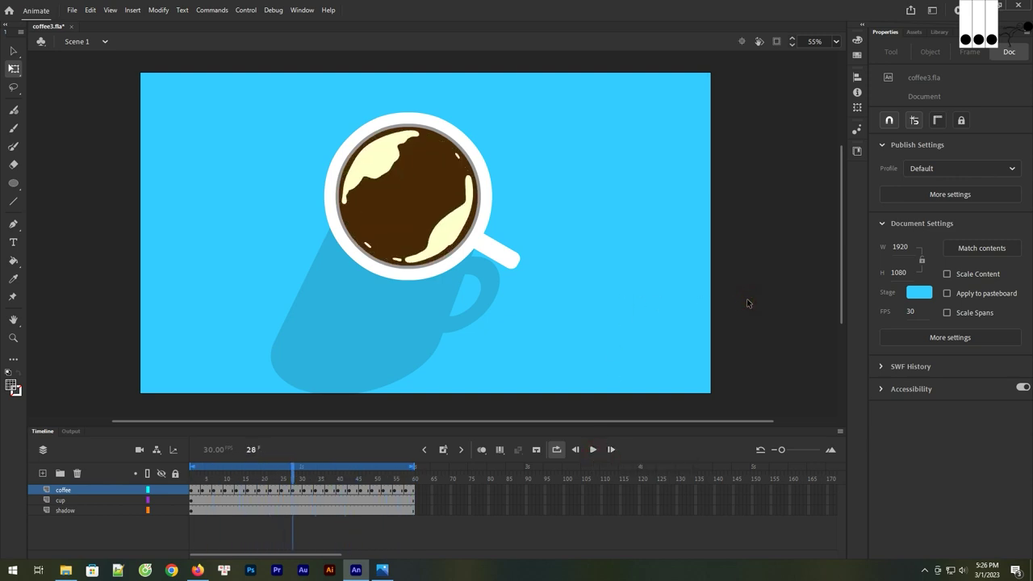
Test the movie as coffee3.swf, watch it play, then close the preview
{"action": "key", "text": "ctrl+Return"}
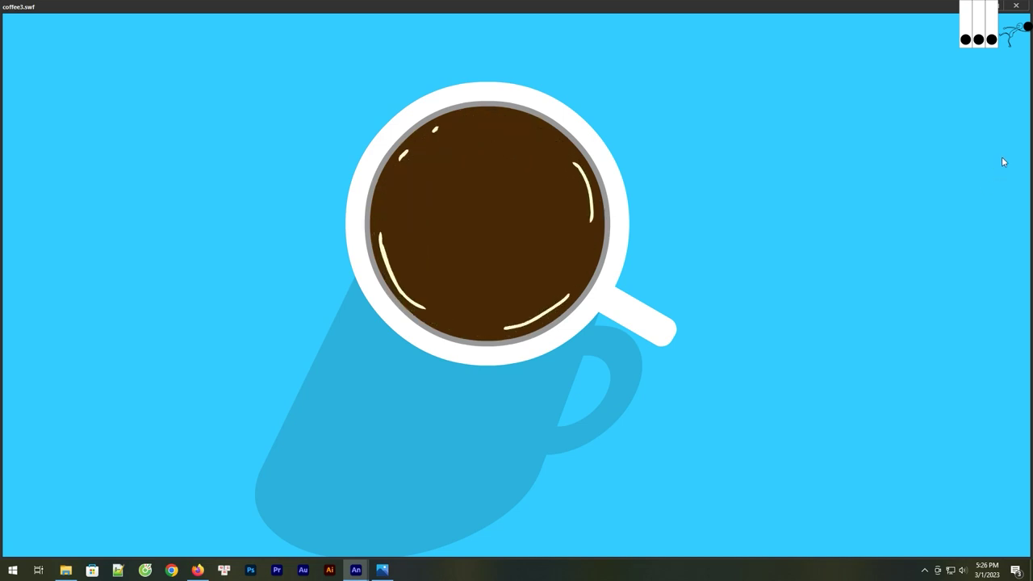
{"action": "left_click", "coordinate": [1017, 7]}
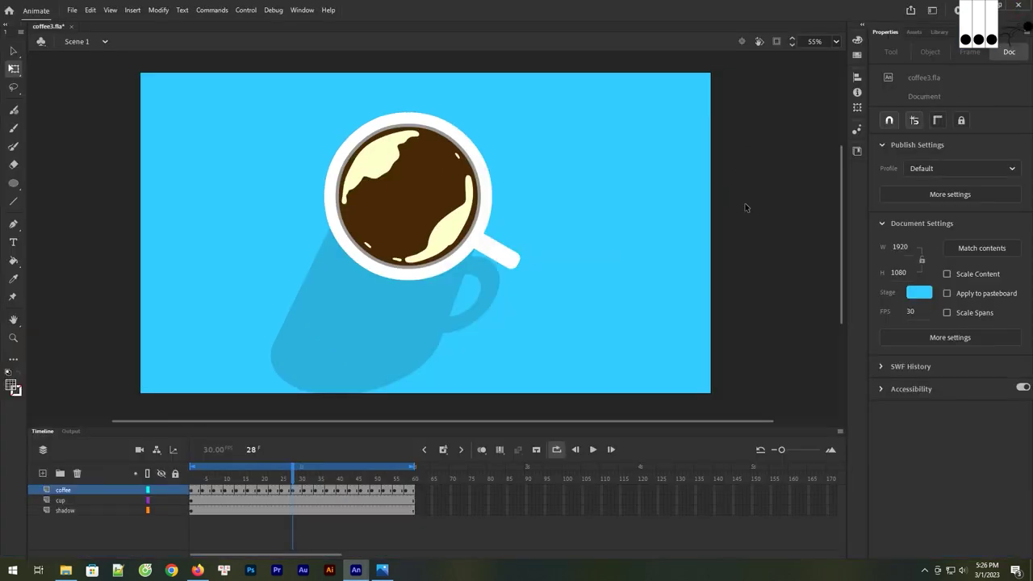